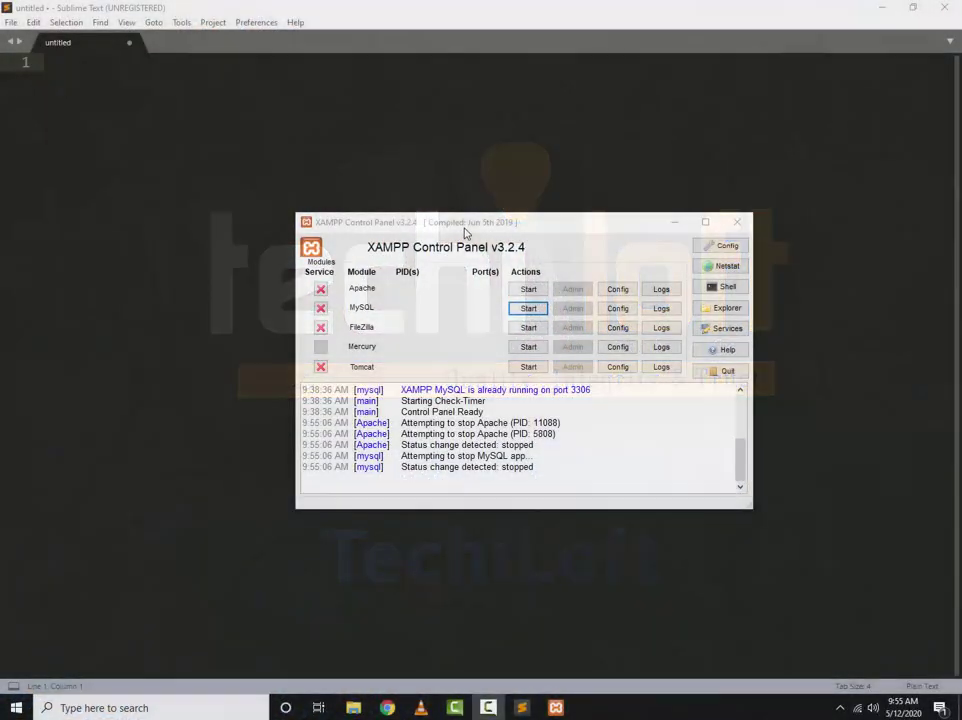
# Start the Apache and MySQL servers in XAMPP, then close the control panel
pyautogui.moveTo(464, 233); pyautogui.dragTo(449, 221)
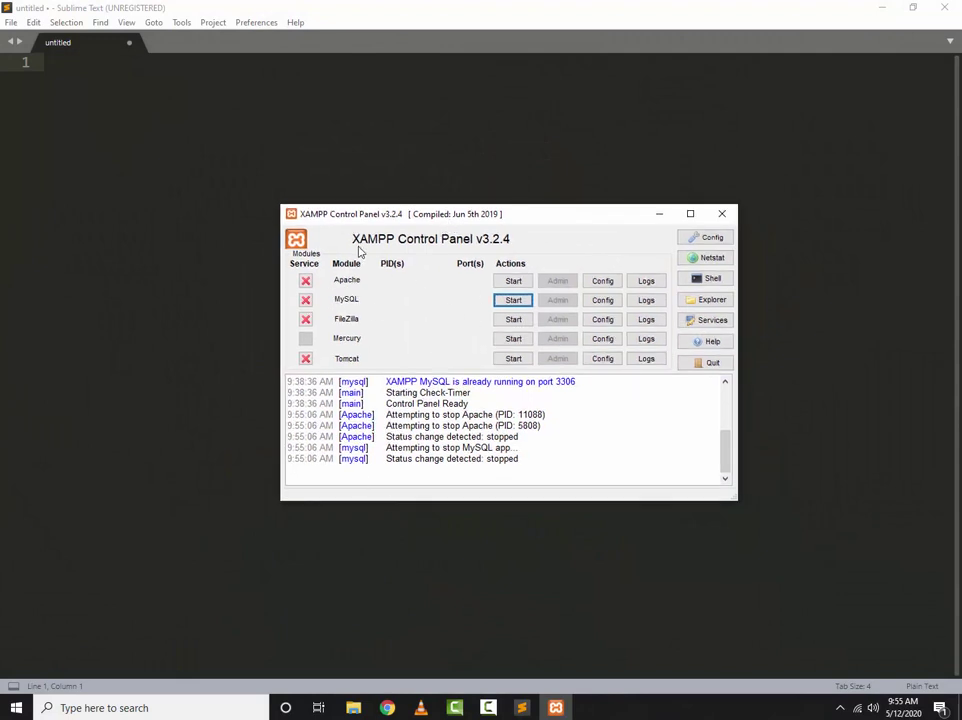
pyautogui.click(513, 281)
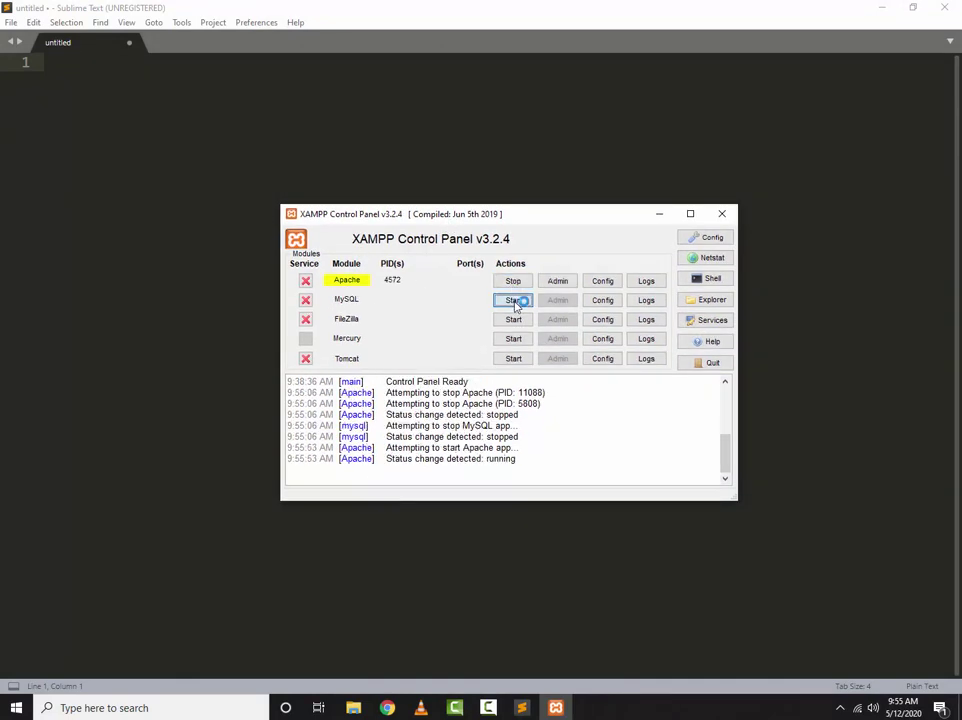
pyautogui.click(515, 300)
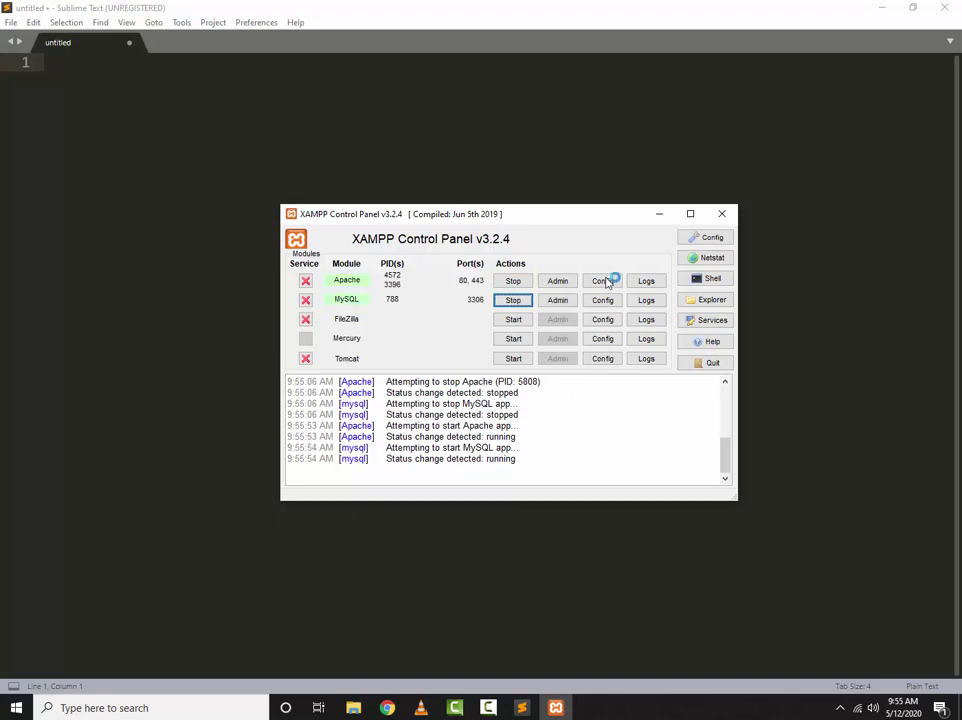
pyautogui.click(722, 213)
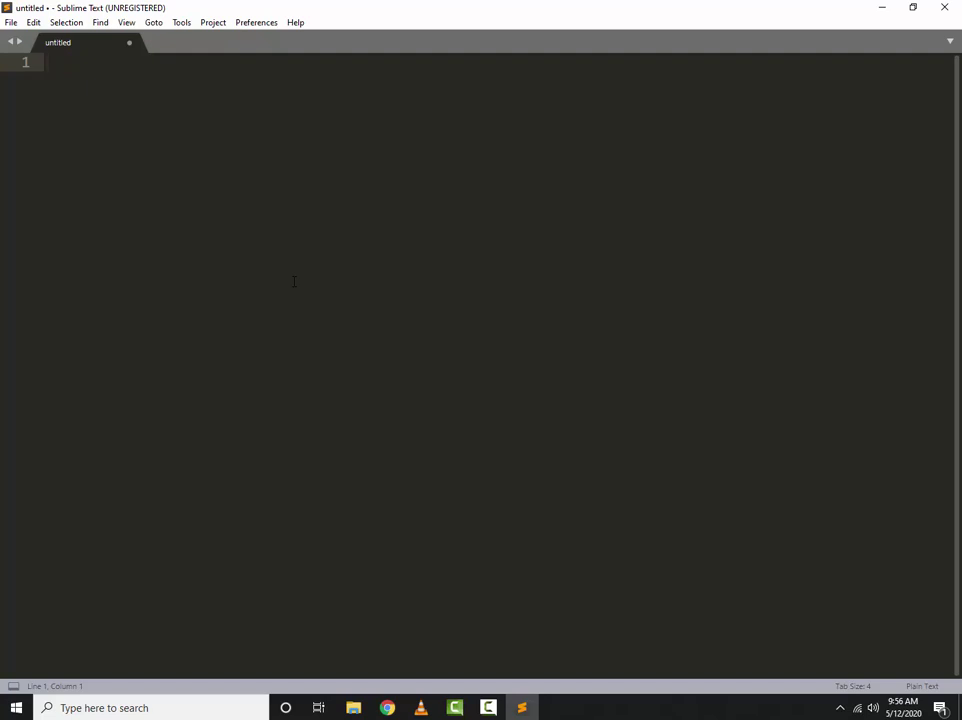
# Save the new Sublime Text file as Example.php in C:\xampp\htdocs\MyProject
pyautogui.click(11, 24)
pyautogui.click(45, 162)
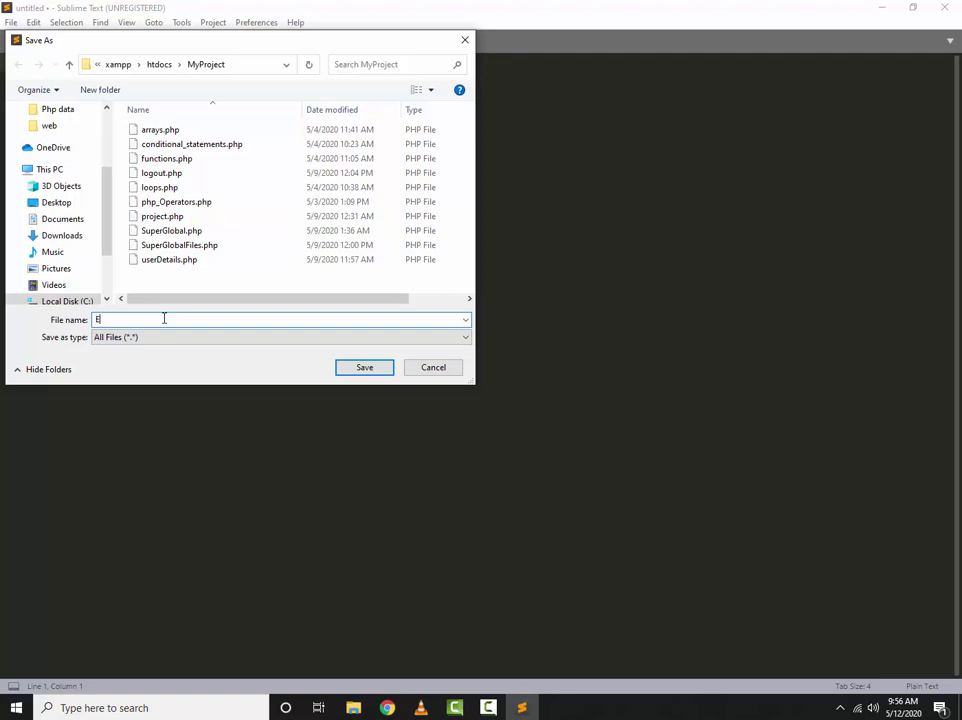
pyautogui.write('File')
pyautogui.press('Return')
# Expand the php snippet into an empty <?php ?> block with blank lines, and save
pyautogui.write('php')
pyautogui.press('Tab')
pyautogui.press('Return')
pyautogui.press('Return')
pyautogui.press('Return')
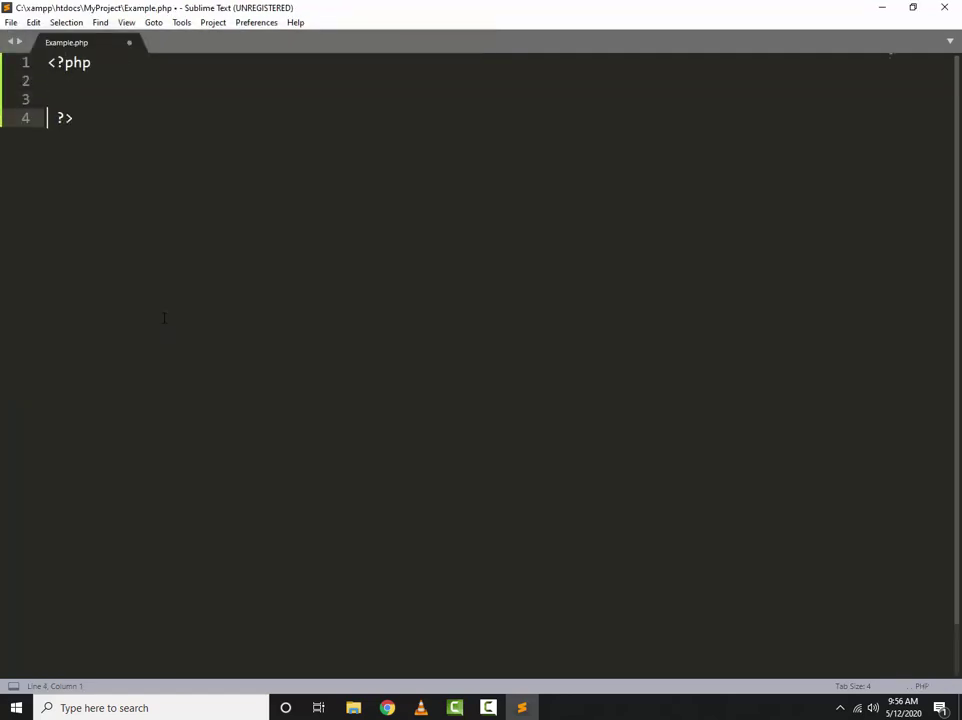
pyautogui.write("'")
pyautogui.press('Return')
pyautogui.press('Return')
pyautogui.press('Return')
pyautogui.press('Up')
pyautogui.press('Up')
pyautogui.press('Up')
pyautogui.press('Right')
pyautogui.press('BackSpace')
pyautogui.press('Down')
pyautogui.press('Down')
pyautogui.press('Down')
pyautogui.press('Delete')
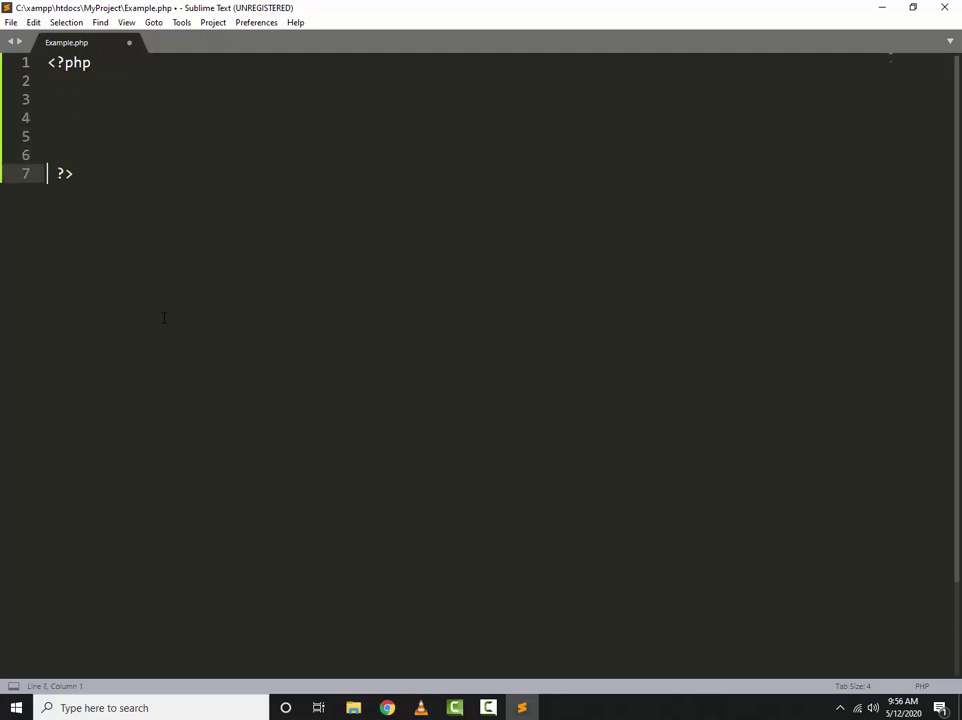
pyautogui.press('Up')
pyautogui.press('Up')
pyautogui.press('Up')
pyautogui.press('Up')
pyautogui.hotkey('ctrl', 's')
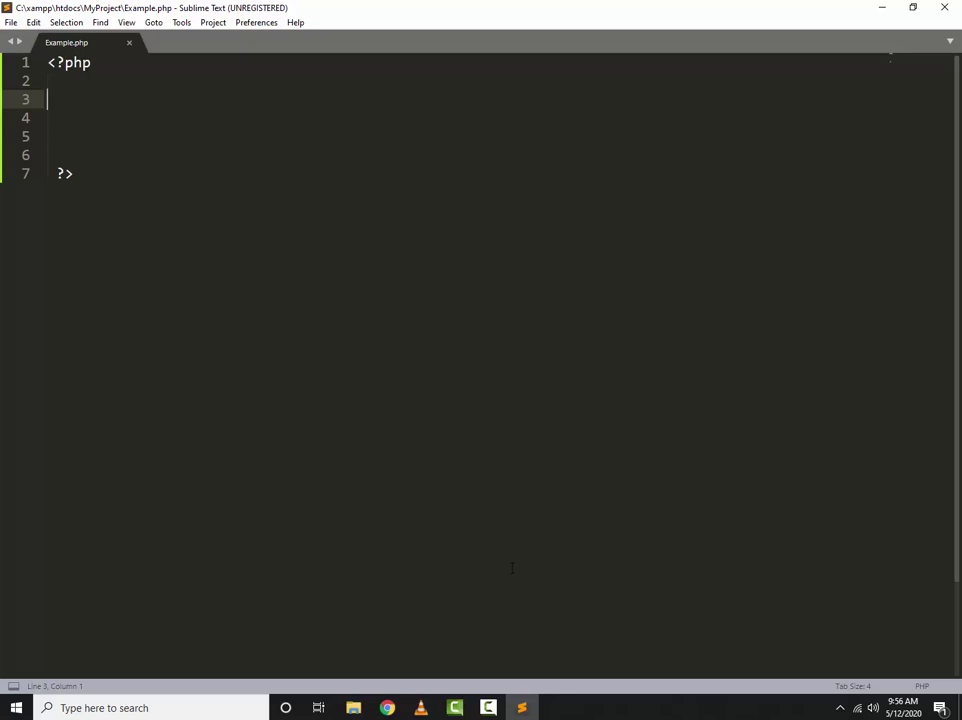
pyautogui.click(387, 707)
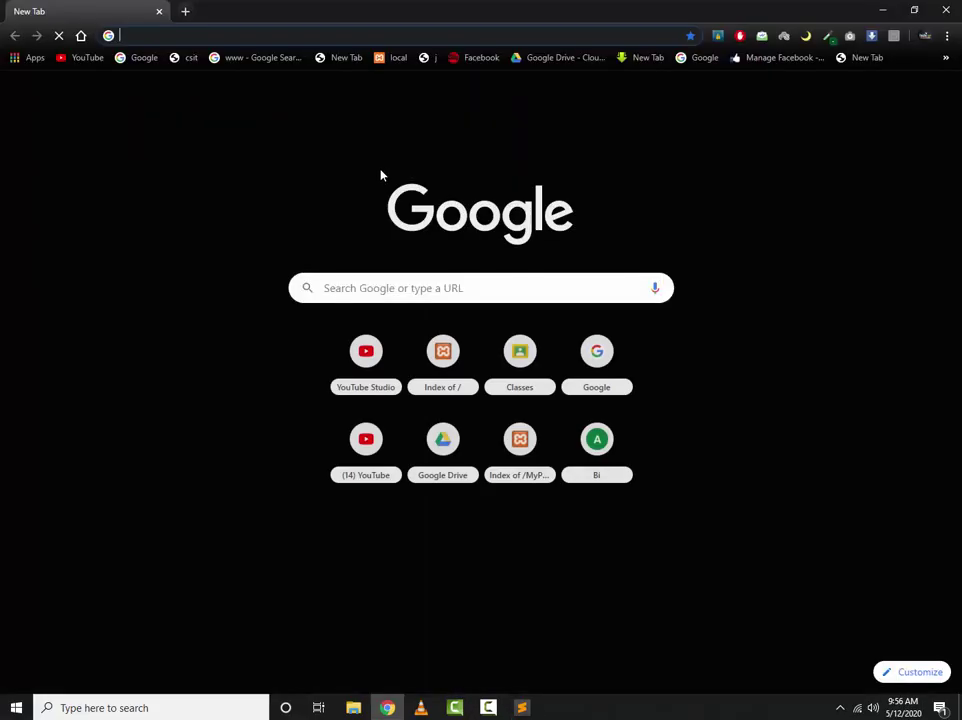
pyautogui.write('http://localhost/phpmyadmin/')
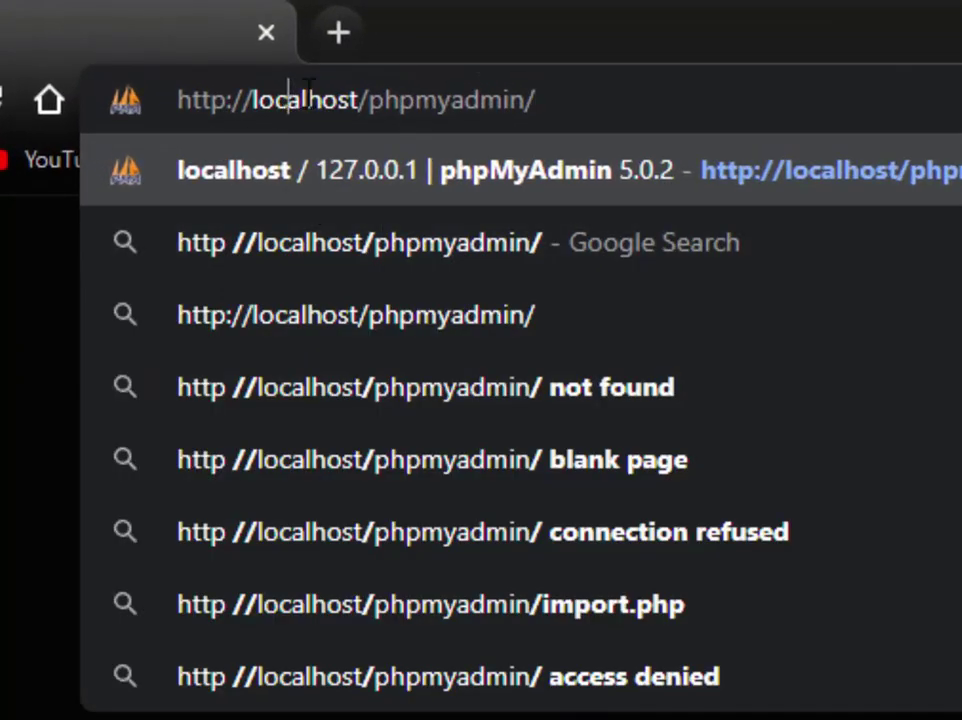
pyautogui.moveTo(200, 51); pyautogui.dragTo(253, 56)
pyautogui.click(440, 100)
pyautogui.click(516, 100)
pyautogui.moveTo(516, 100); pyautogui.dragTo(369, 100)
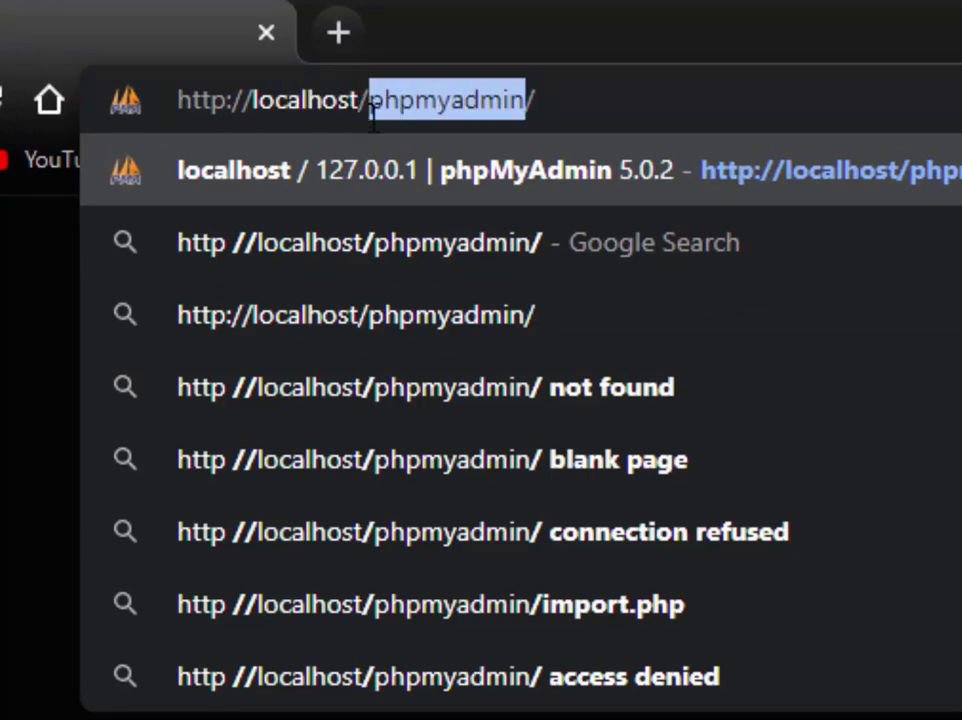
pyautogui.click(797, 113)
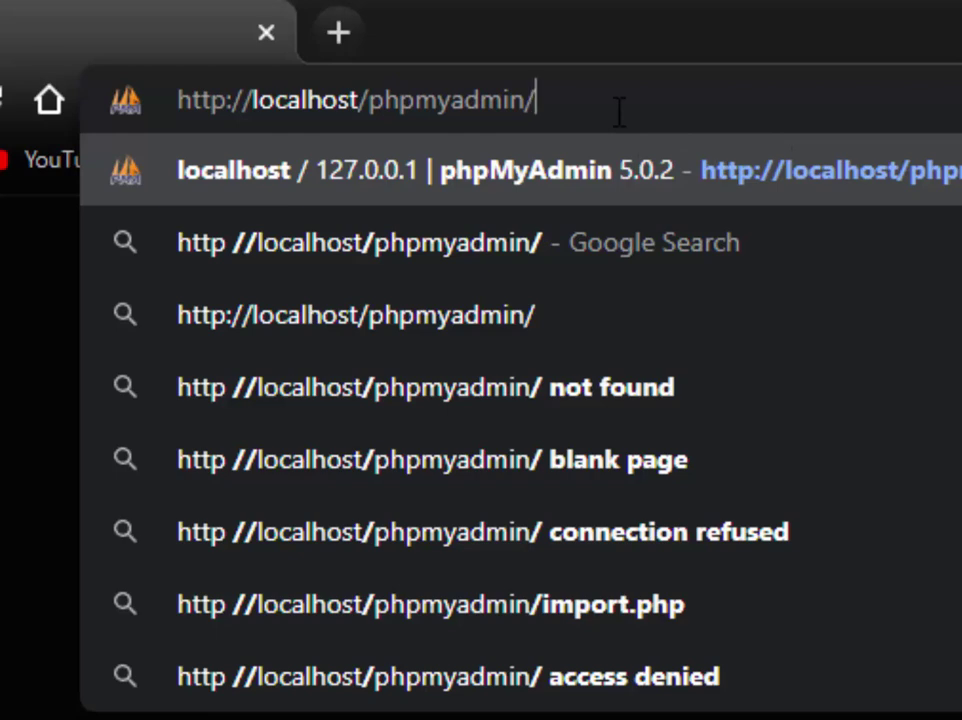
pyautogui.press('Return')
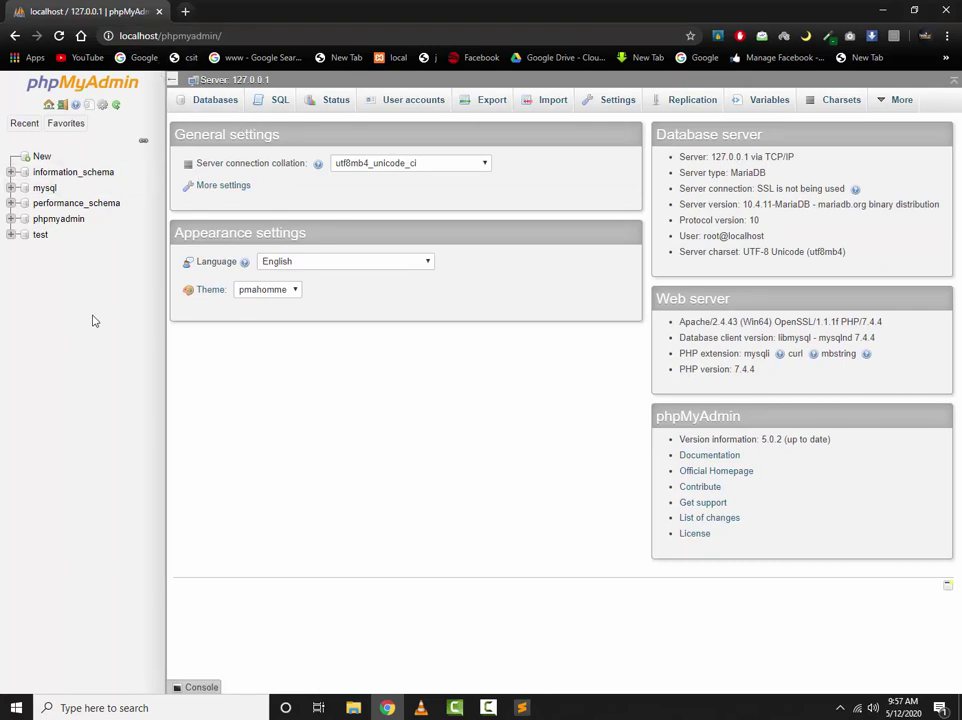
# Look over the Databases tab, then move to the SQL query page
pyautogui.click(24, 123)
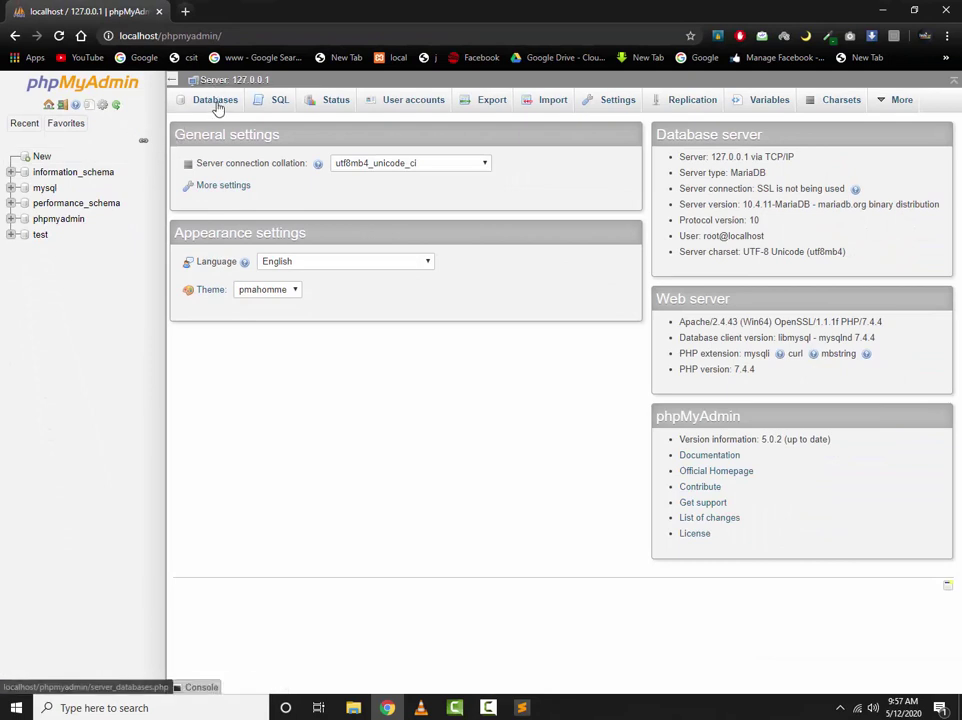
pyautogui.click(216, 102)
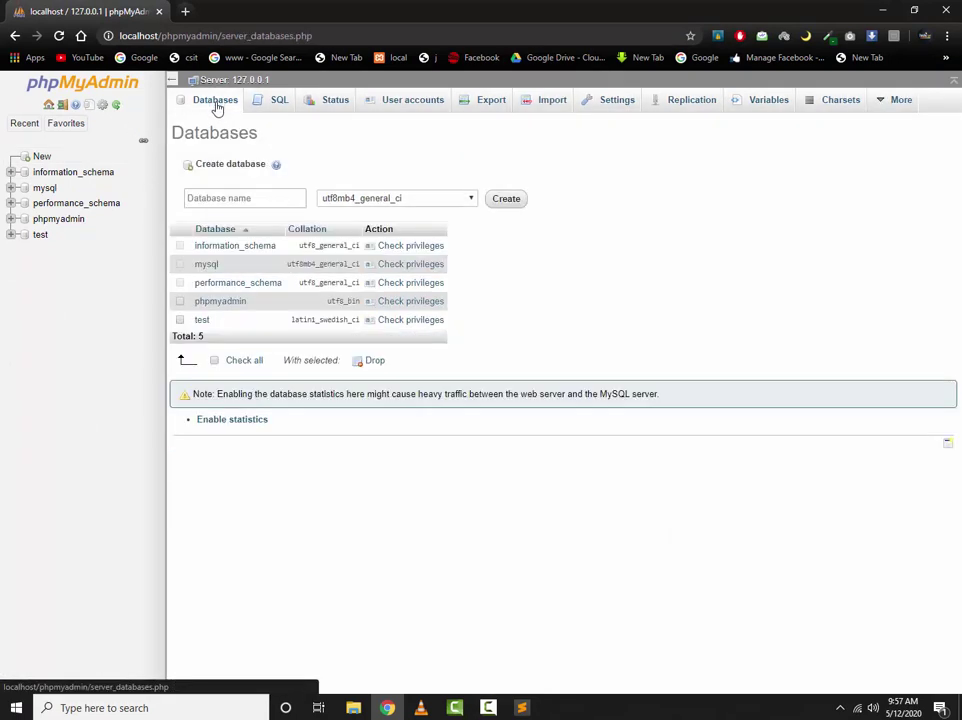
pyautogui.click(267, 198)
pyautogui.click(296, 148)
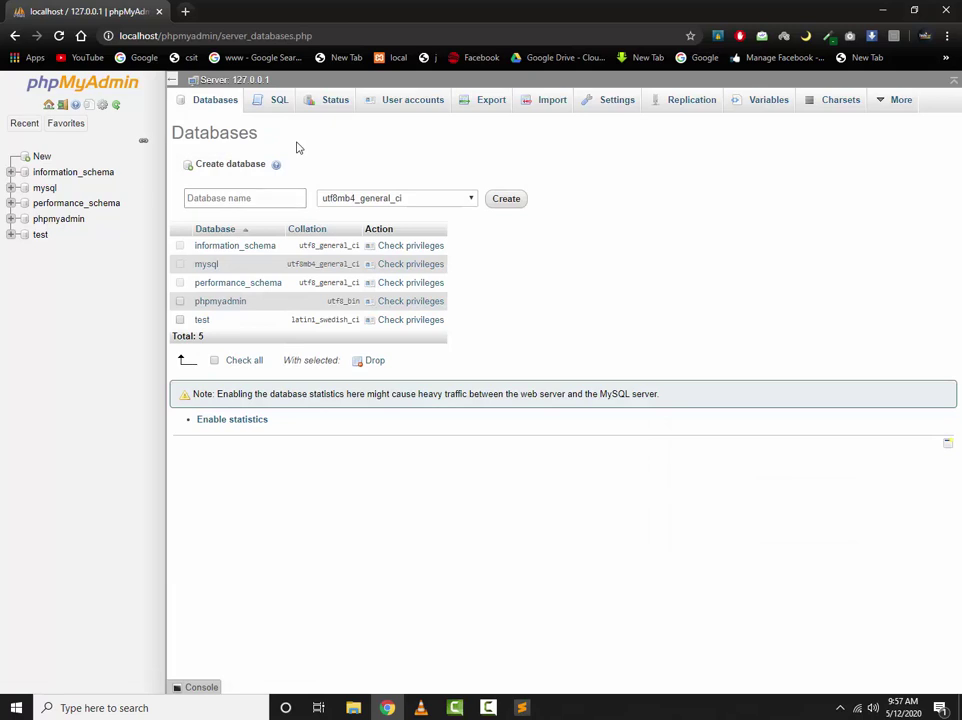
pyautogui.click(275, 102)
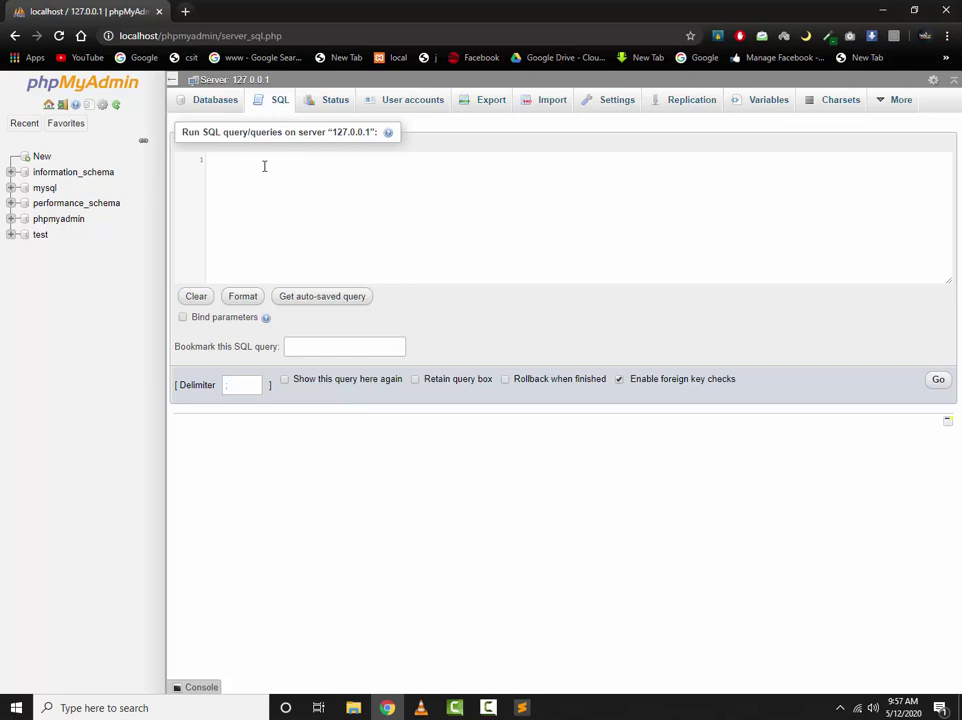
# View the Status and User accounts tabs, finishing on the Export page
pyautogui.click(328, 99)
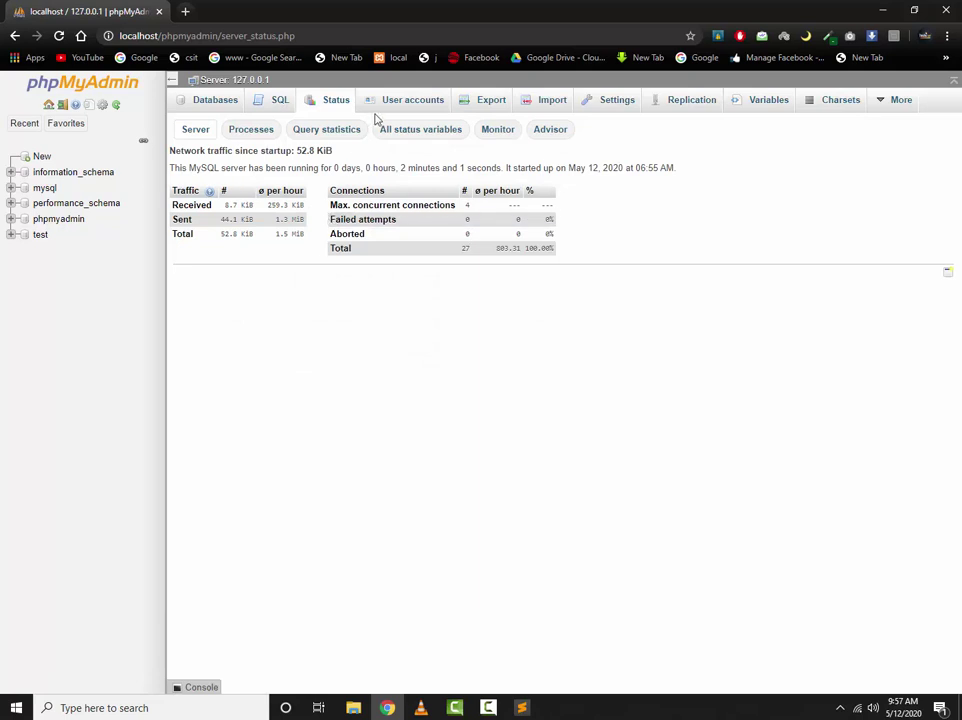
pyautogui.click(406, 100)
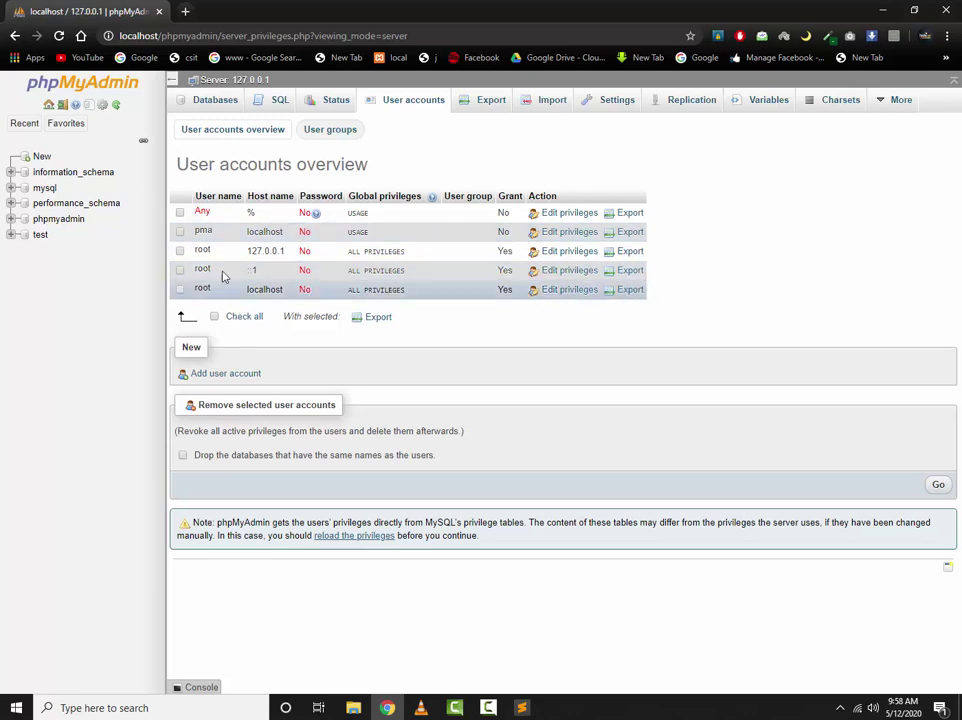
pyautogui.click(475, 104)
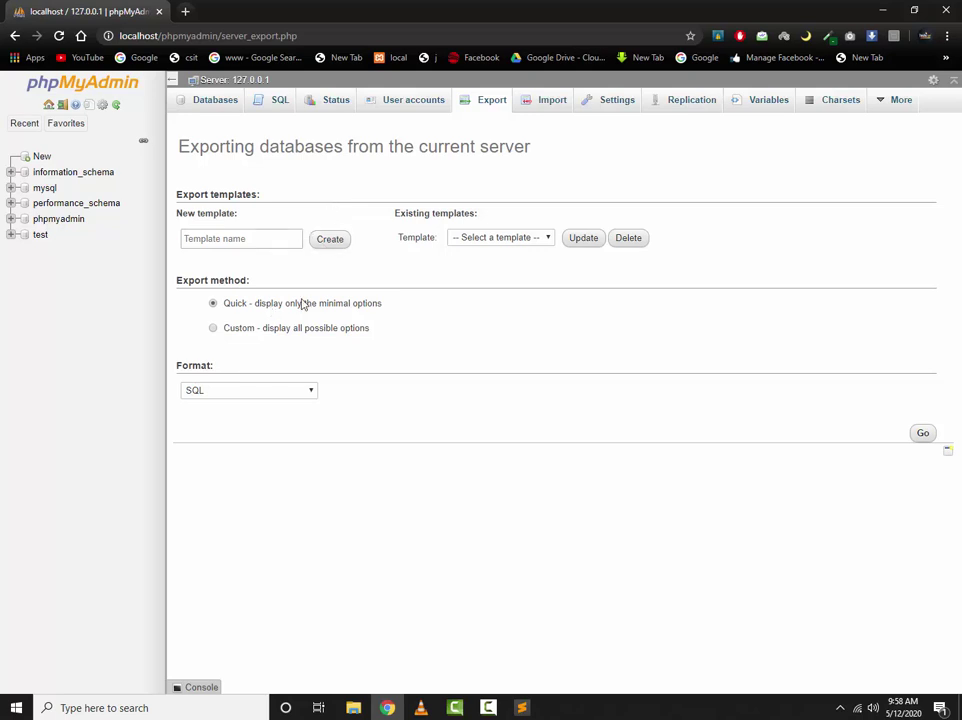
# Step through the Import, Settings, Replication and Variables tabs, then return to Databases
pyautogui.click(549, 102)
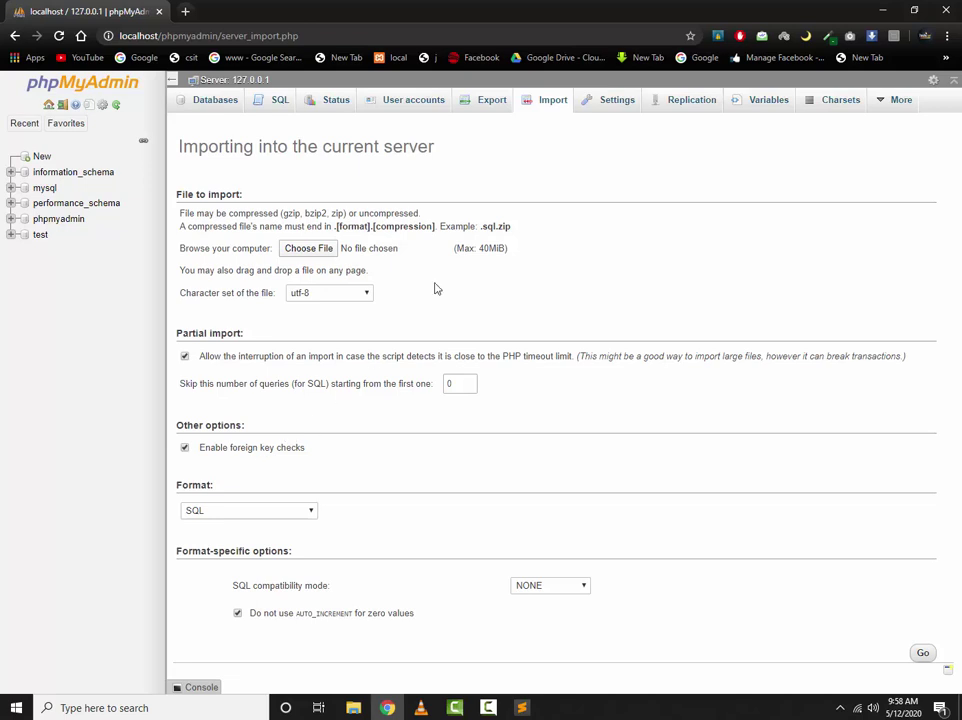
pyautogui.click(610, 103)
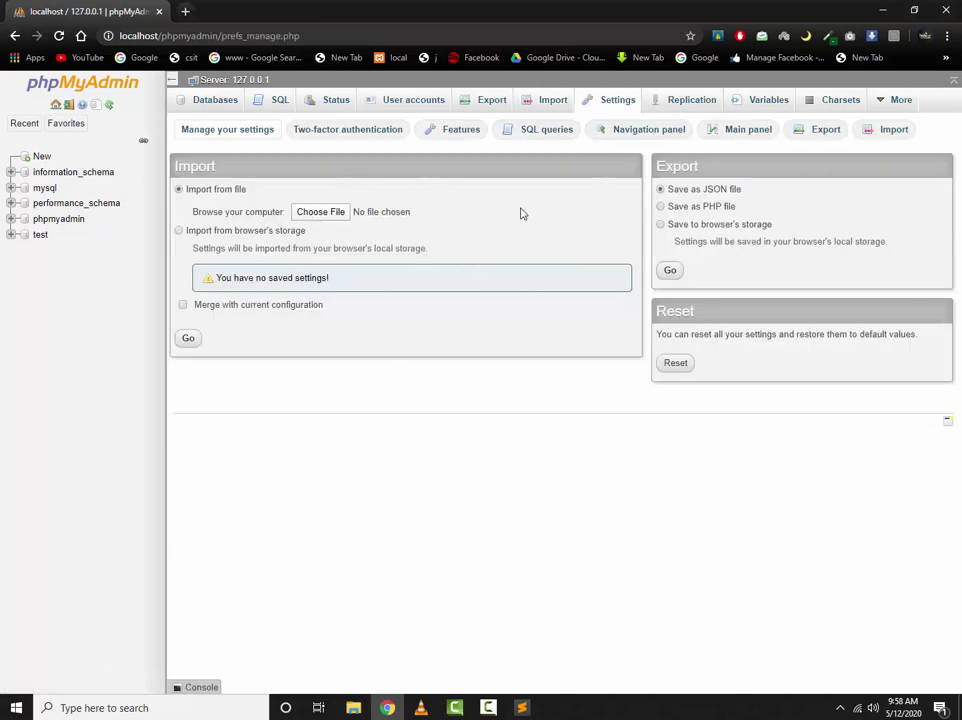
pyautogui.click(693, 101)
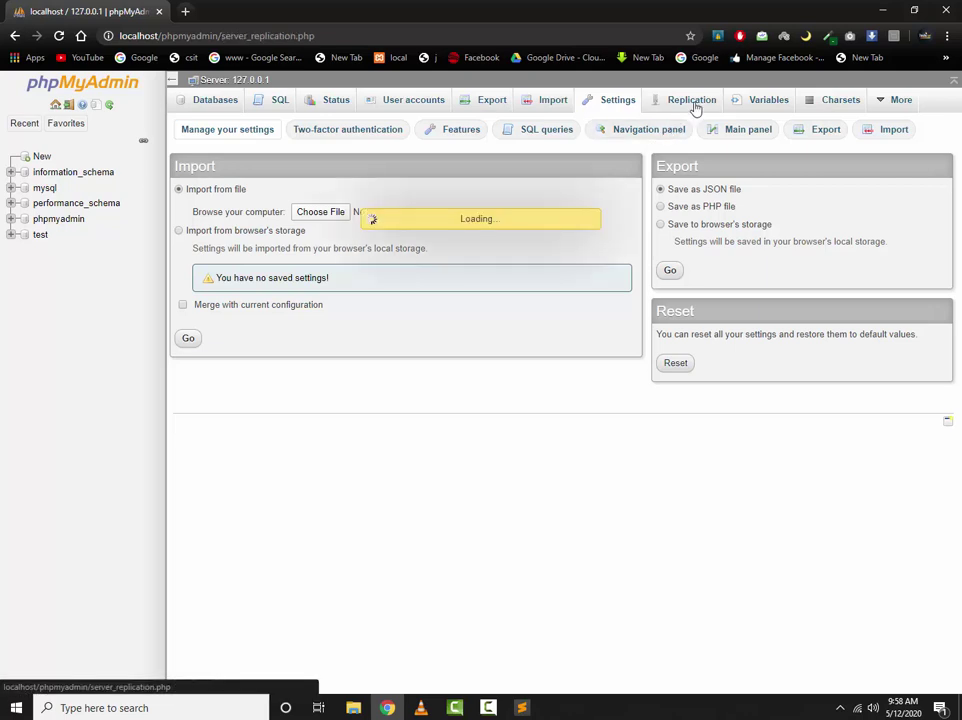
pyautogui.click(756, 100)
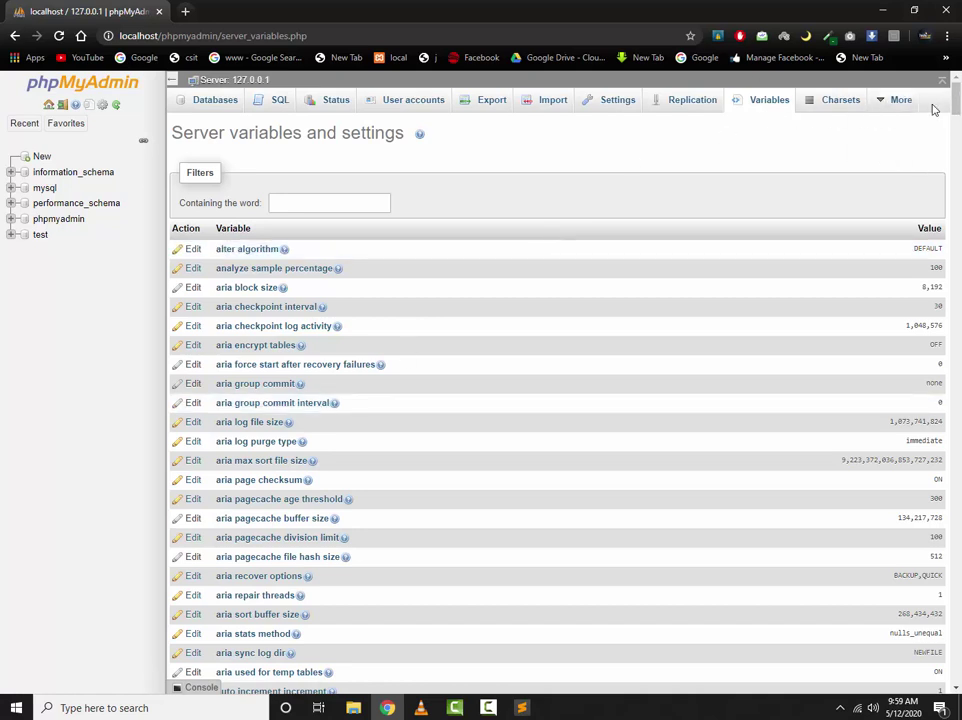
pyautogui.click(178, 104)
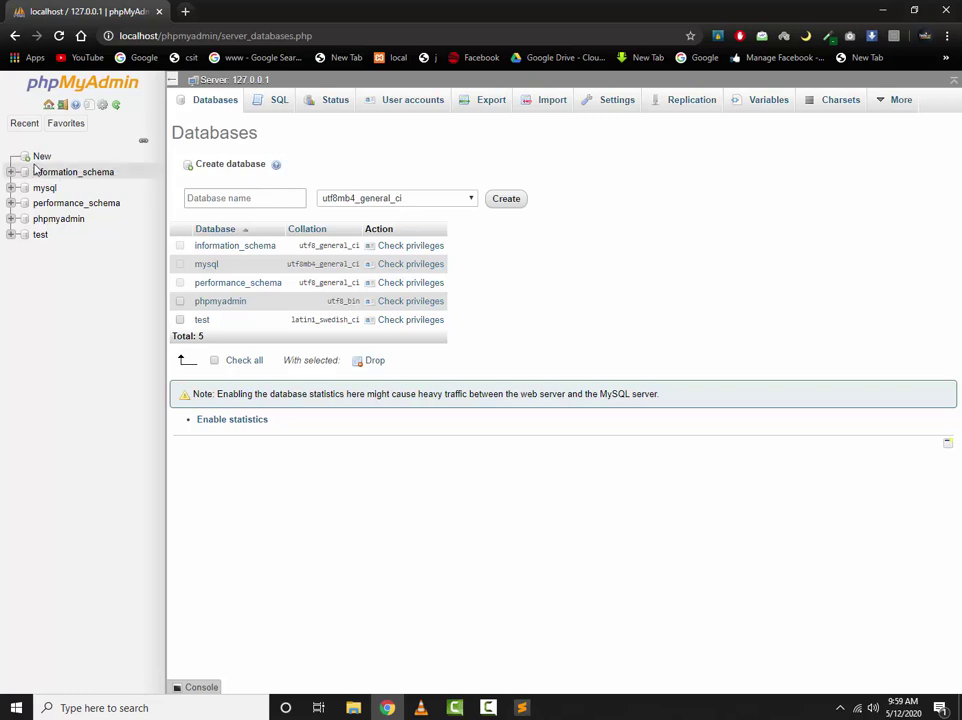
# Open the phpMyAdmin 5.0.2 documentation in a new tab, skim it, then close it
pyautogui.click(62, 124)
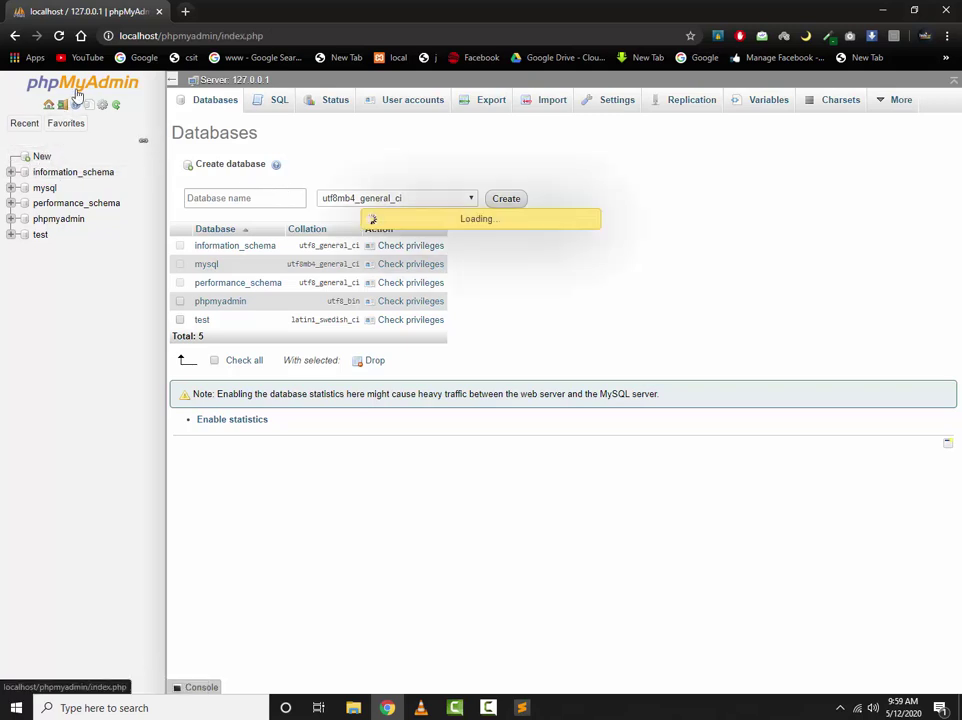
pyautogui.click(76, 92)
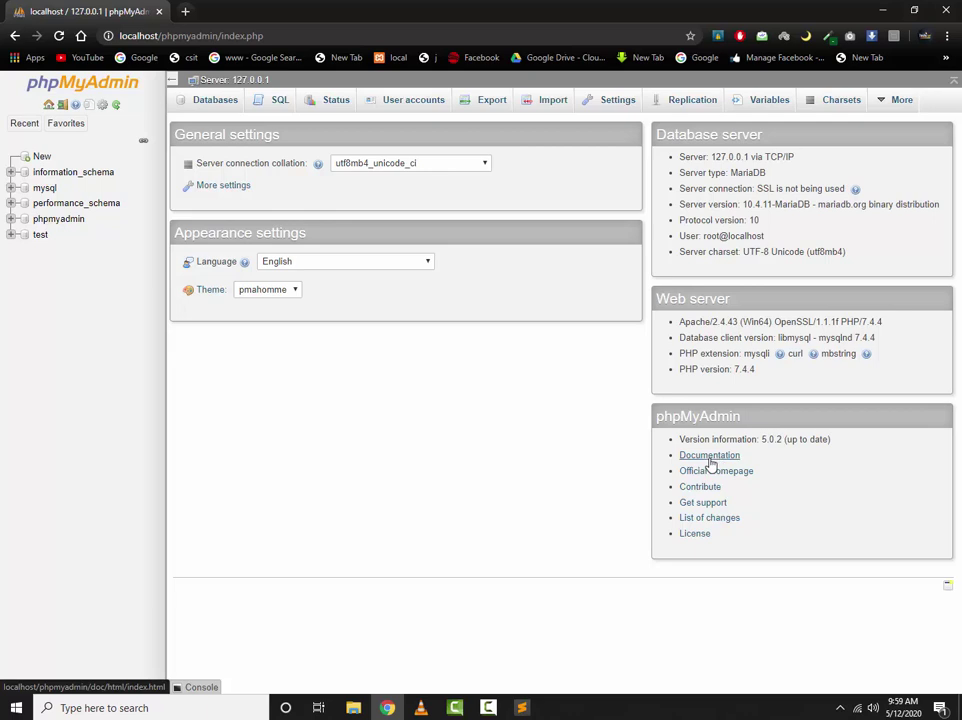
pyautogui.rightClick(709, 461)
pyautogui.click(745, 469)
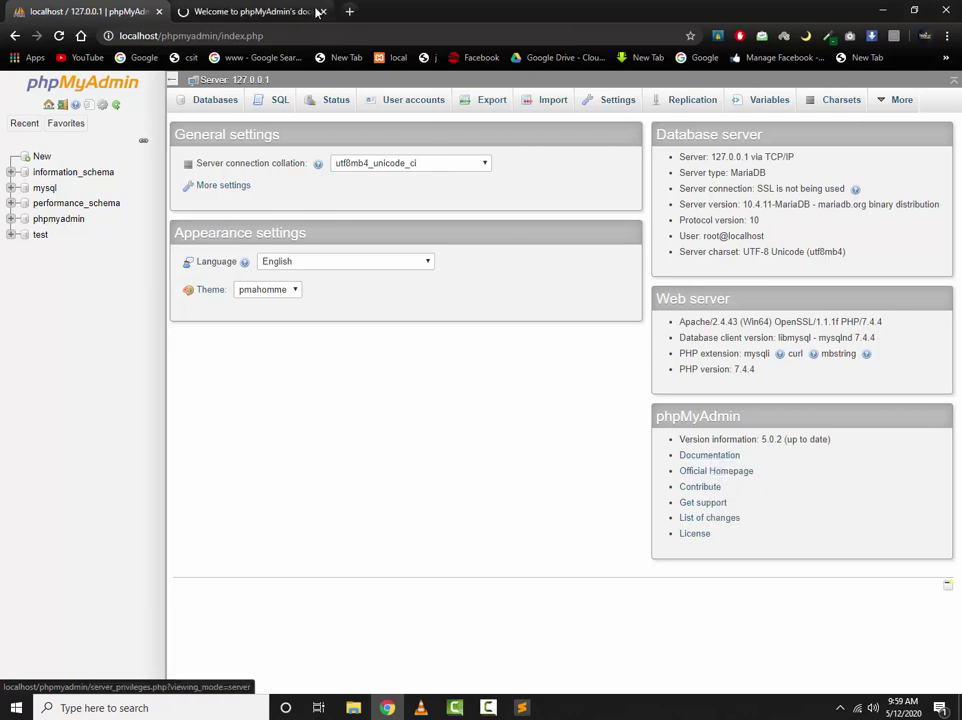
pyautogui.click(275, 8)
pyautogui.scroll(-12, 330, 266)
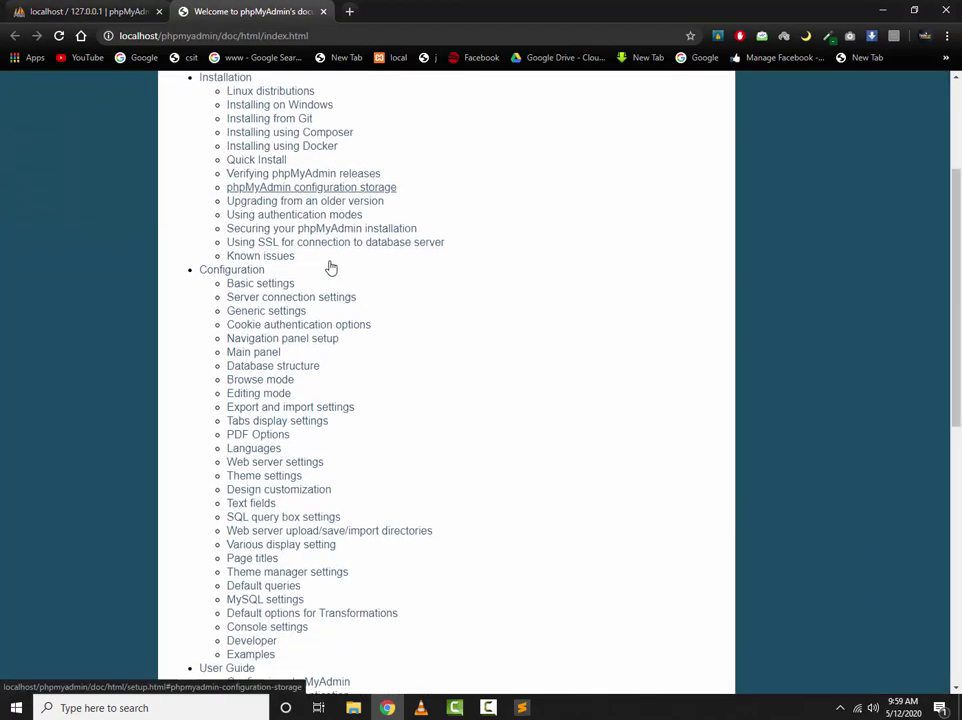
pyautogui.scroll(-3, 329, 266)
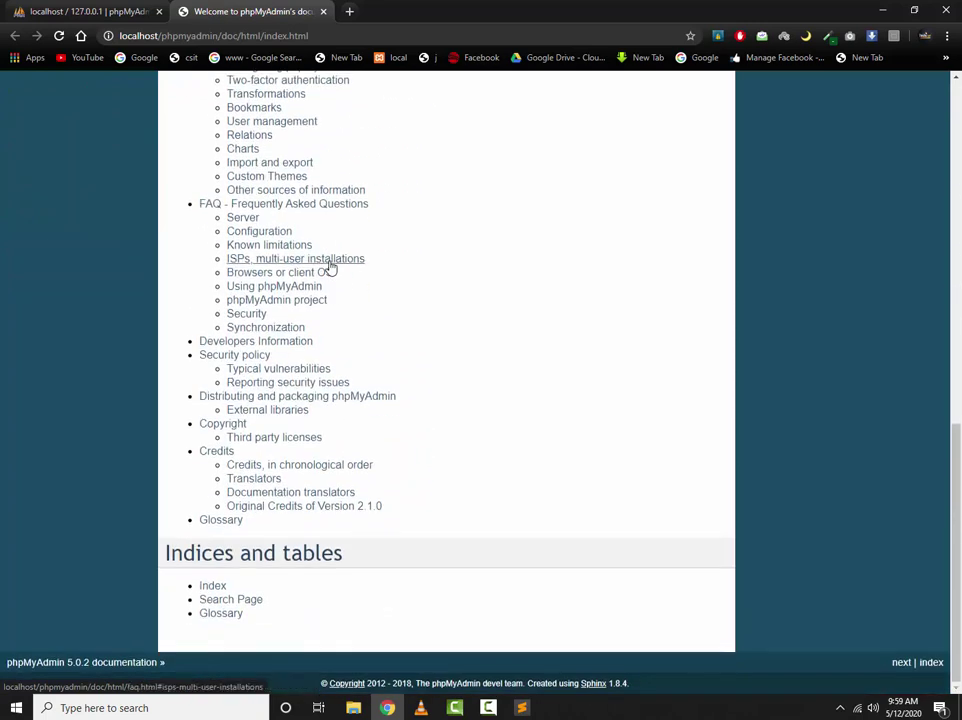
pyautogui.scroll(15, 329, 266)
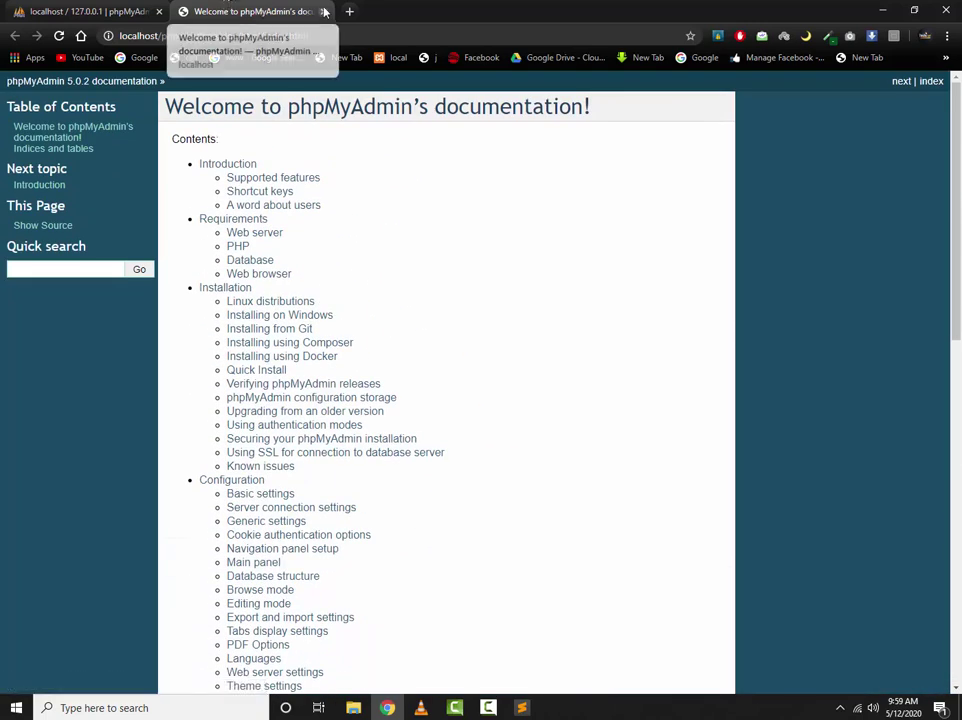
pyautogui.click(323, 11)
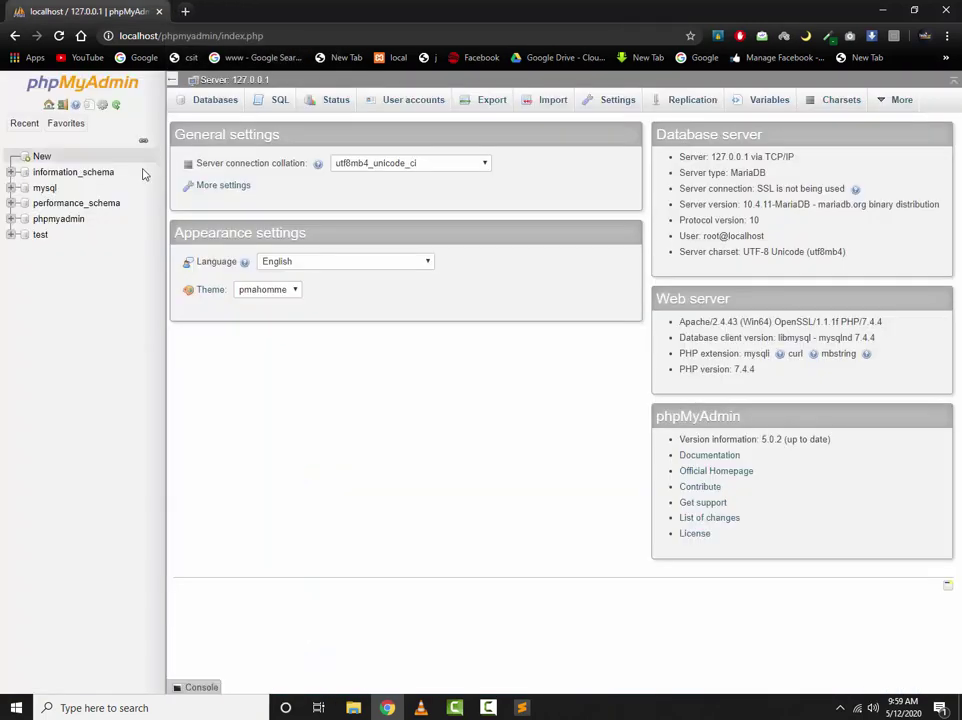
# Create a database named mydatabase from the New form
pyautogui.click(37, 157)
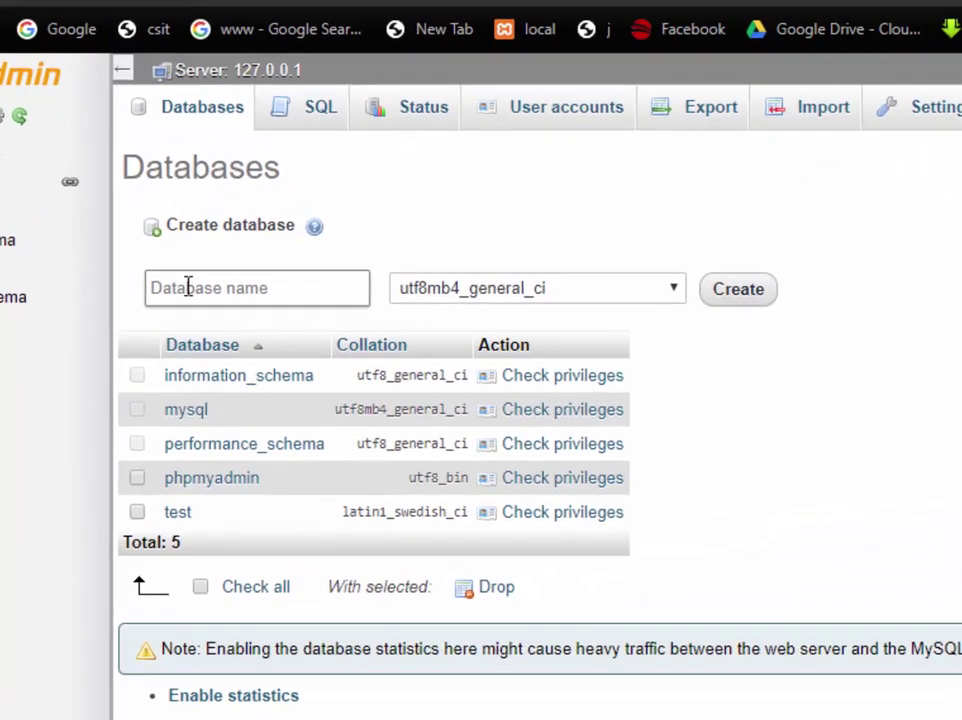
pyautogui.click(187, 287)
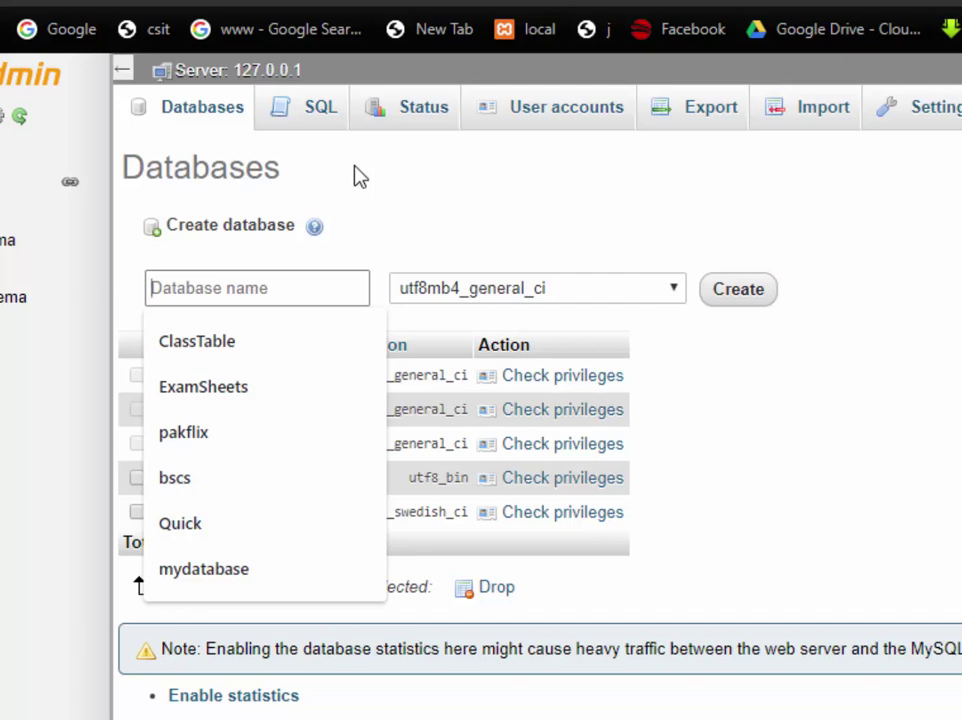
pyautogui.write('my')
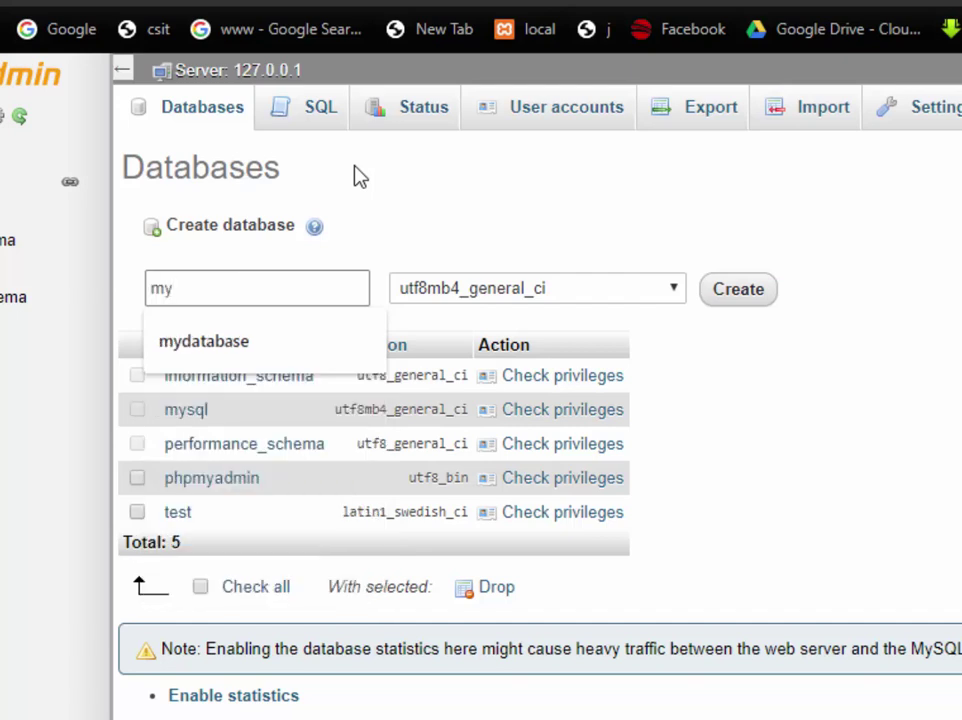
pyautogui.write('database')
pyautogui.moveTo(292, 286); pyautogui.dragTo(125, 290)
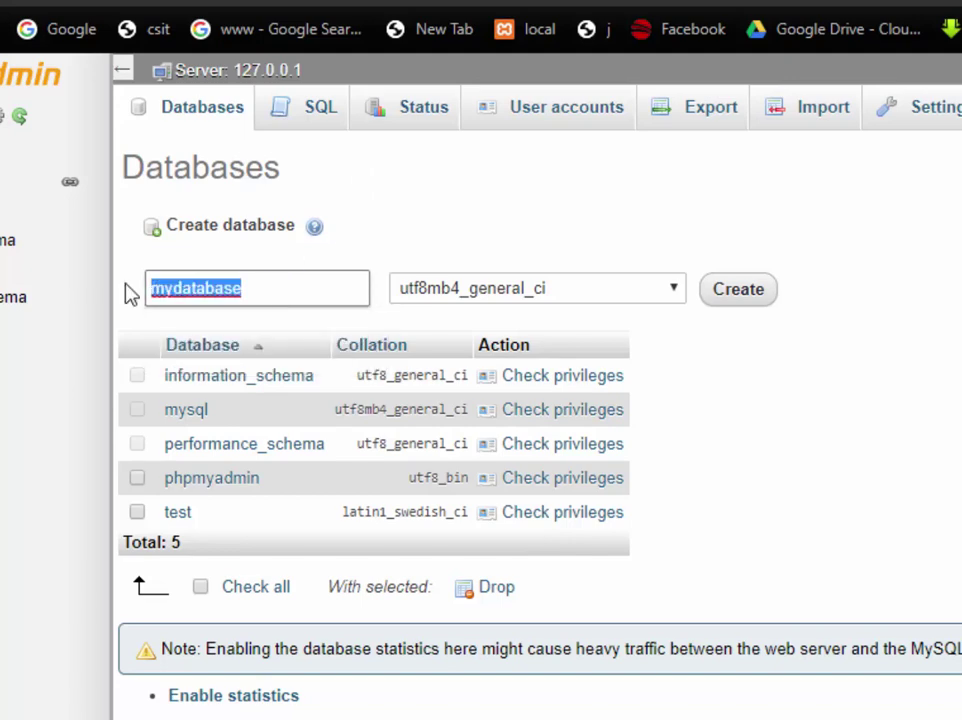
pyautogui.click(273, 288)
pyautogui.click(738, 289)
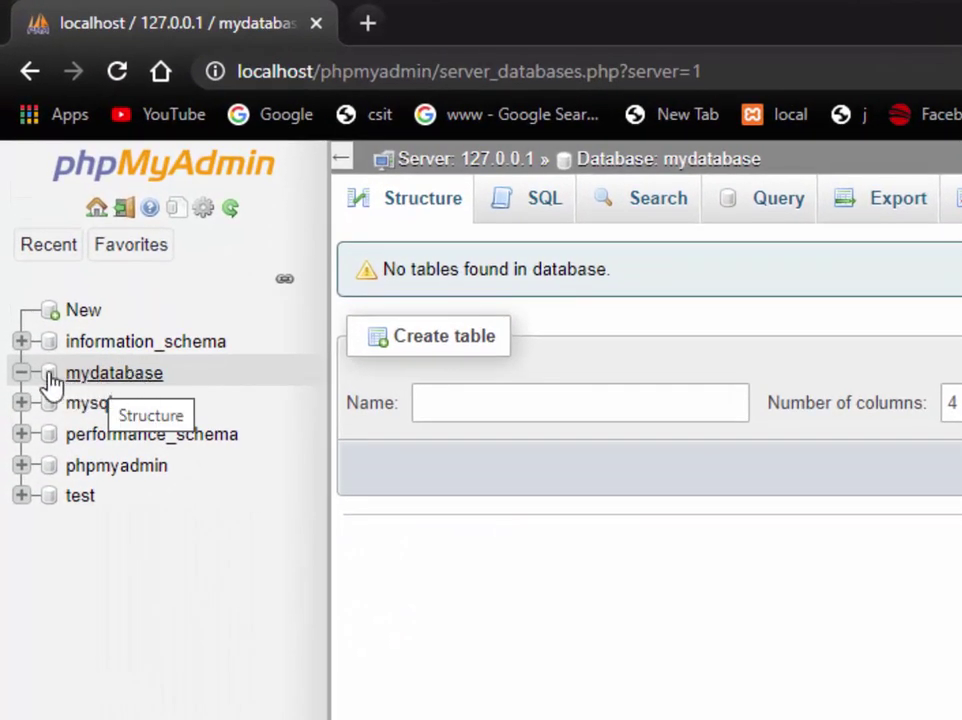
# Open mydatabase's structure page and enter students as the new table name
pyautogui.click(23, 374)
pyautogui.click(23, 374)
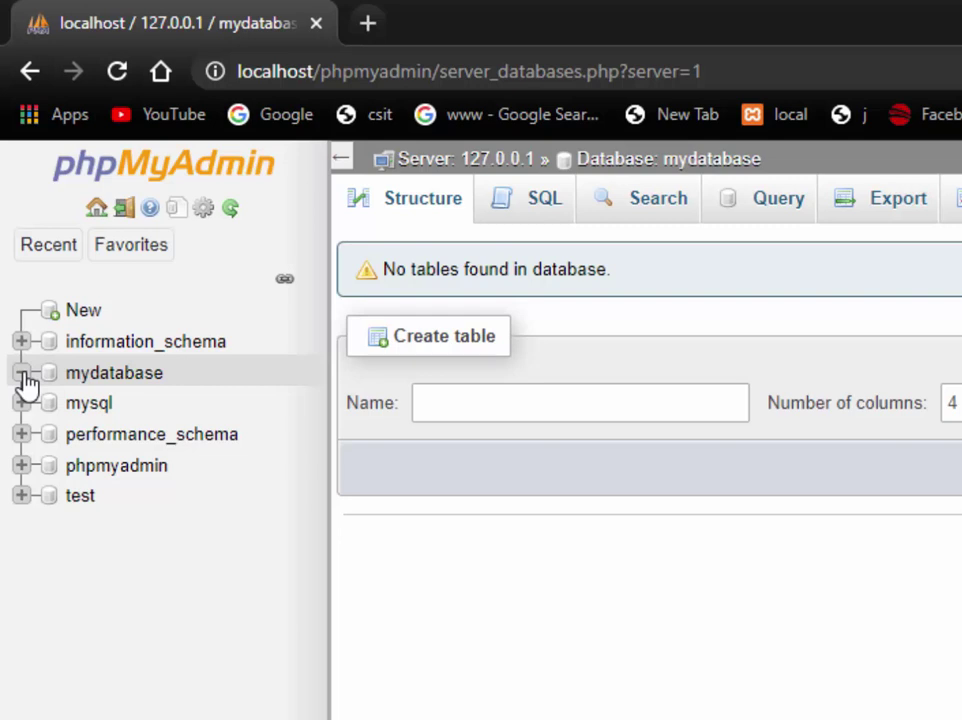
pyautogui.click(112, 378)
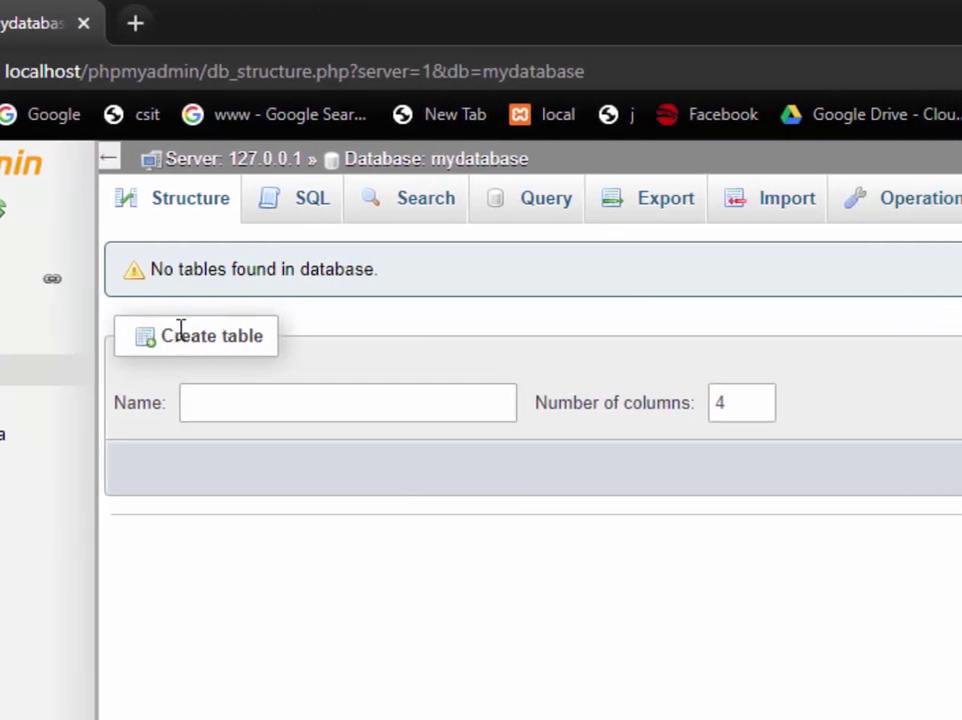
pyautogui.click(301, 402)
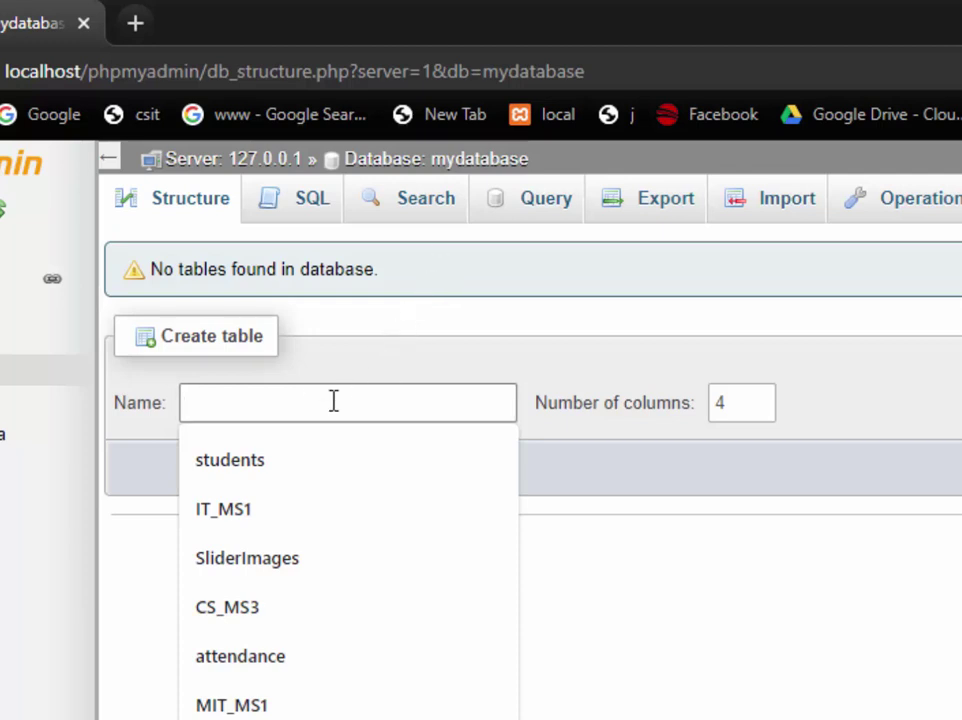
pyautogui.click(236, 455)
pyautogui.doubleClick(220, 402)
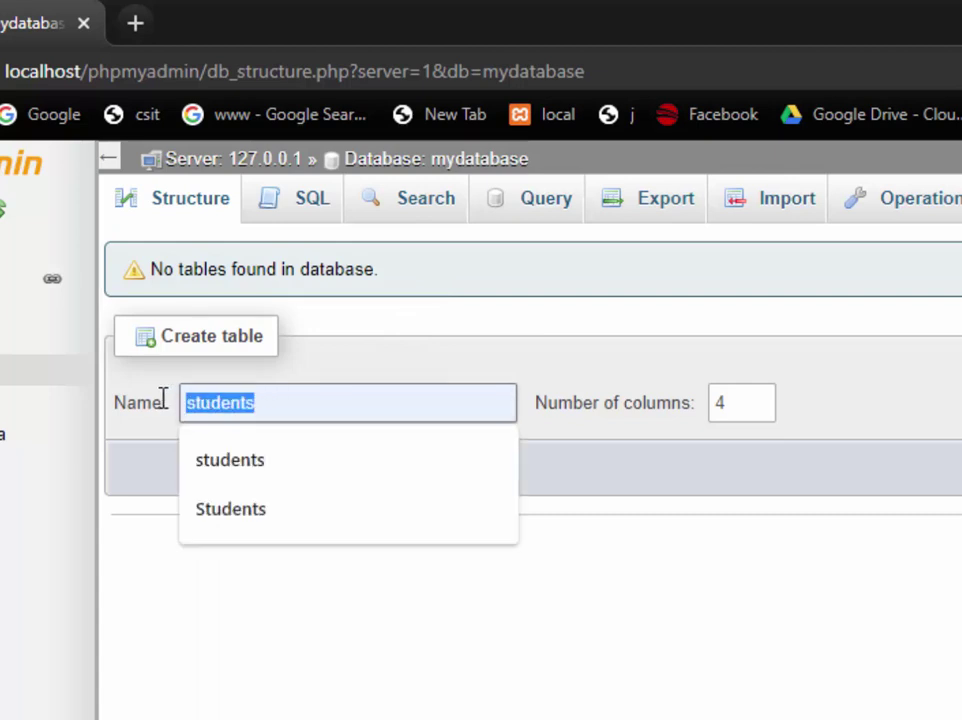
pyautogui.click(307, 399)
pyautogui.click(268, 408)
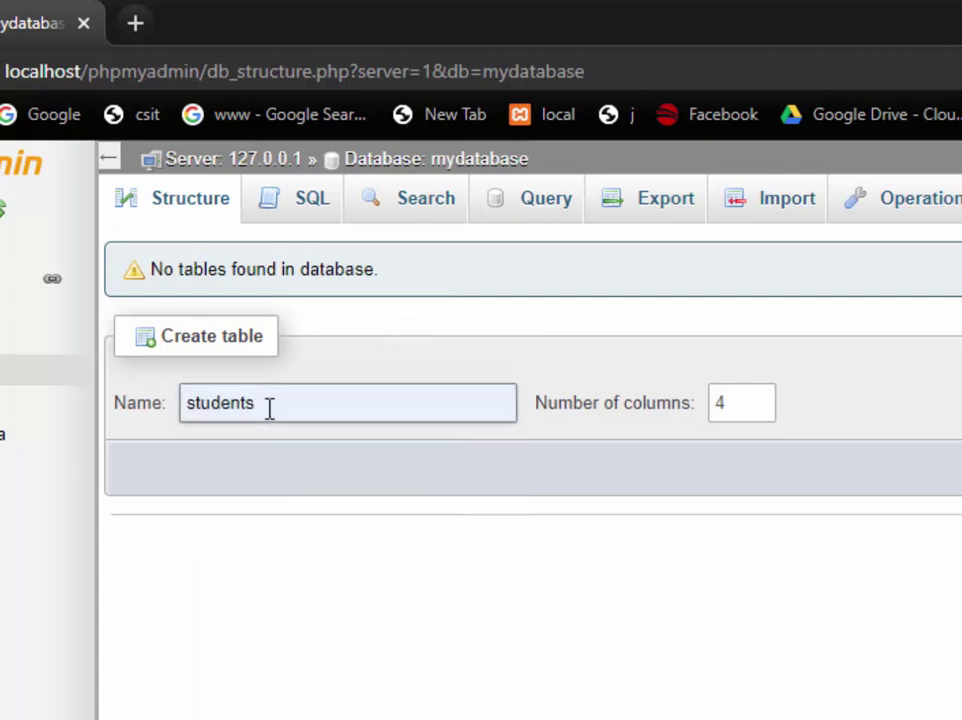
# Set the number of columns to 5 and submit the table form
pyautogui.click(726, 404)
pyautogui.moveTo(727, 404); pyautogui.dragTo(708, 405)
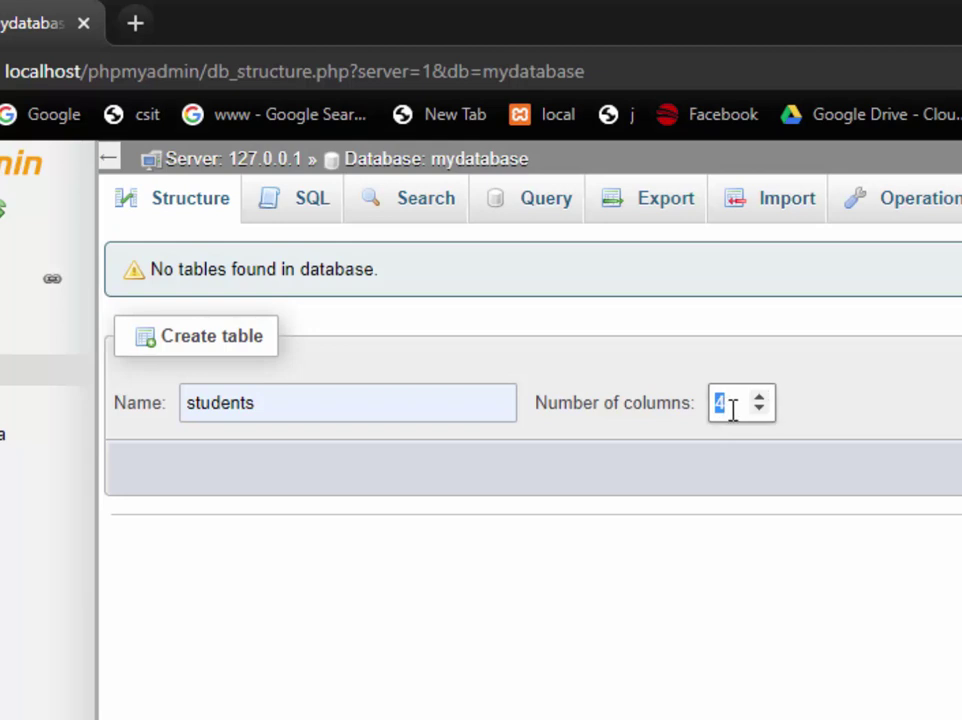
pyautogui.click(759, 397)
pyautogui.press('Return')
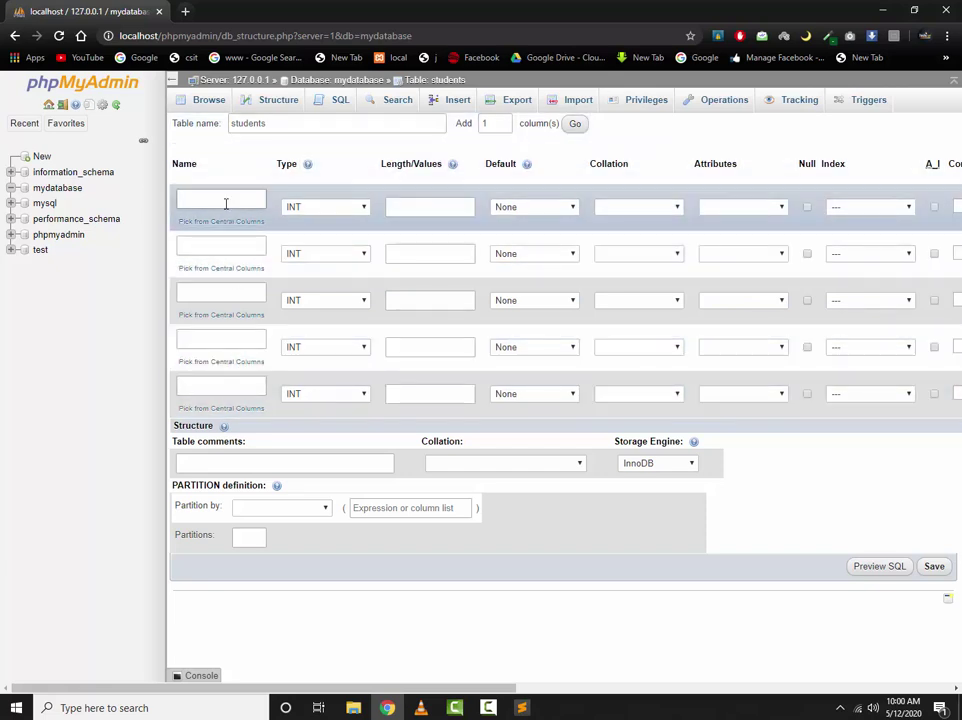
# Name the first column id with type INT
pyautogui.click(225, 199)
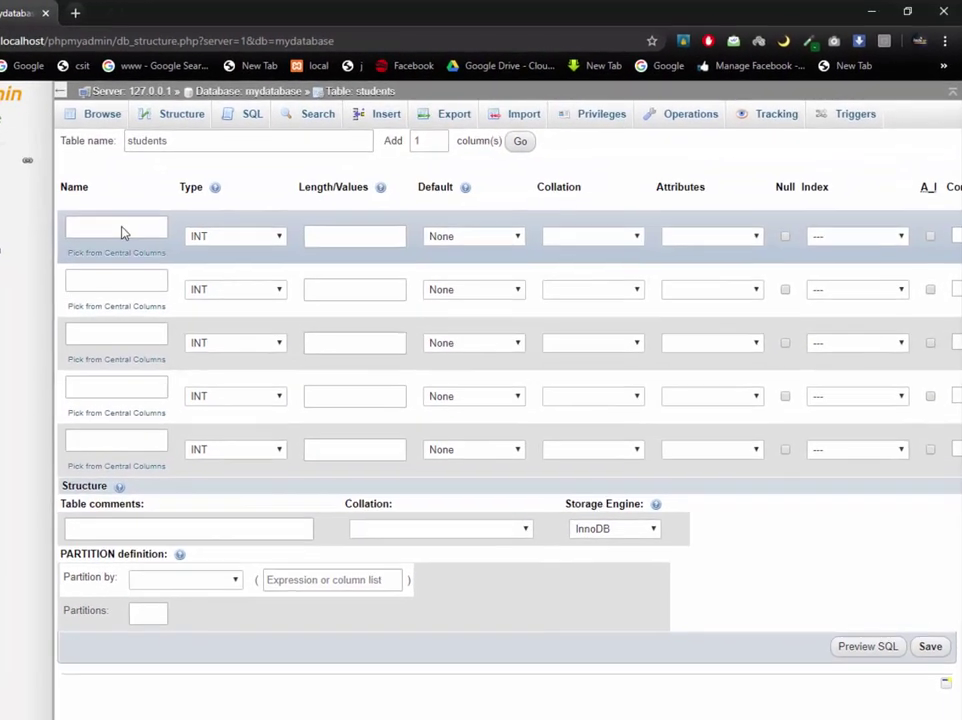
pyautogui.click(225, 198)
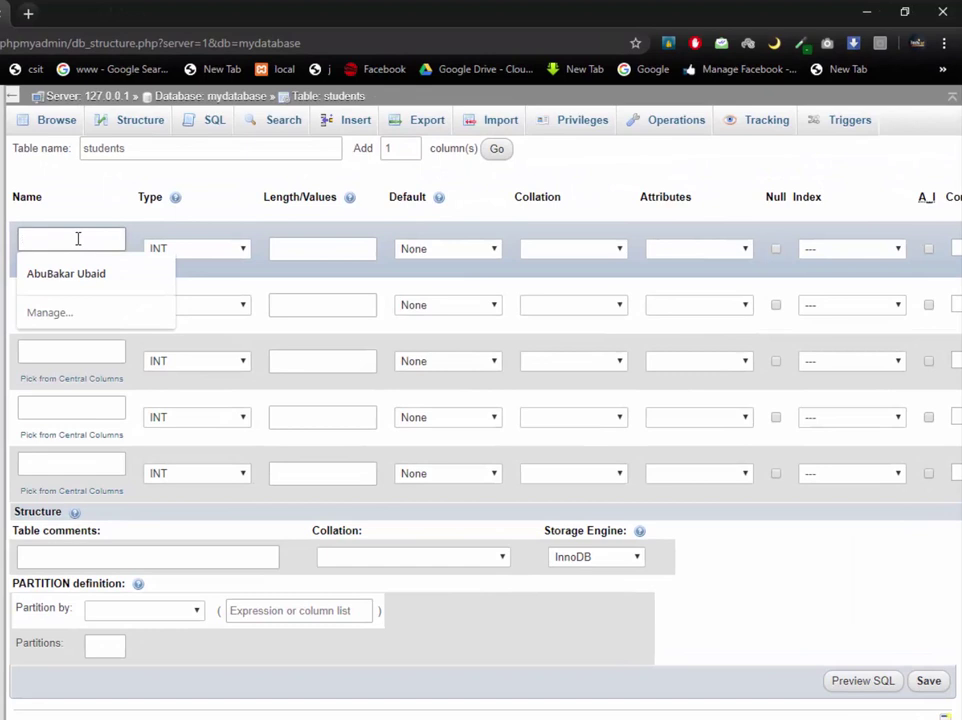
pyautogui.write('id')
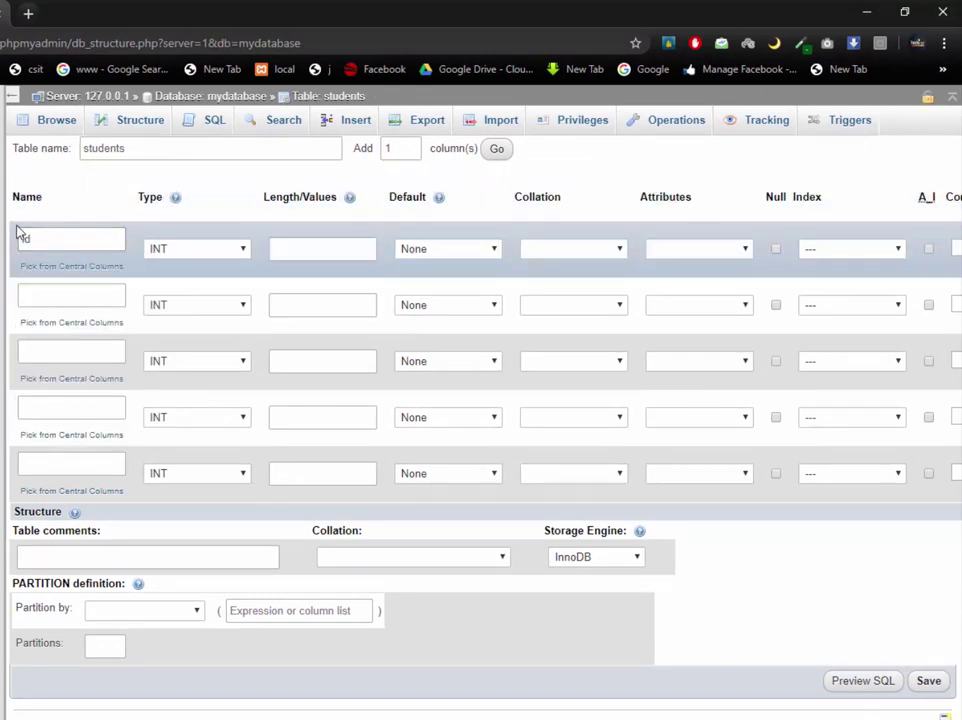
pyautogui.click(224, 256)
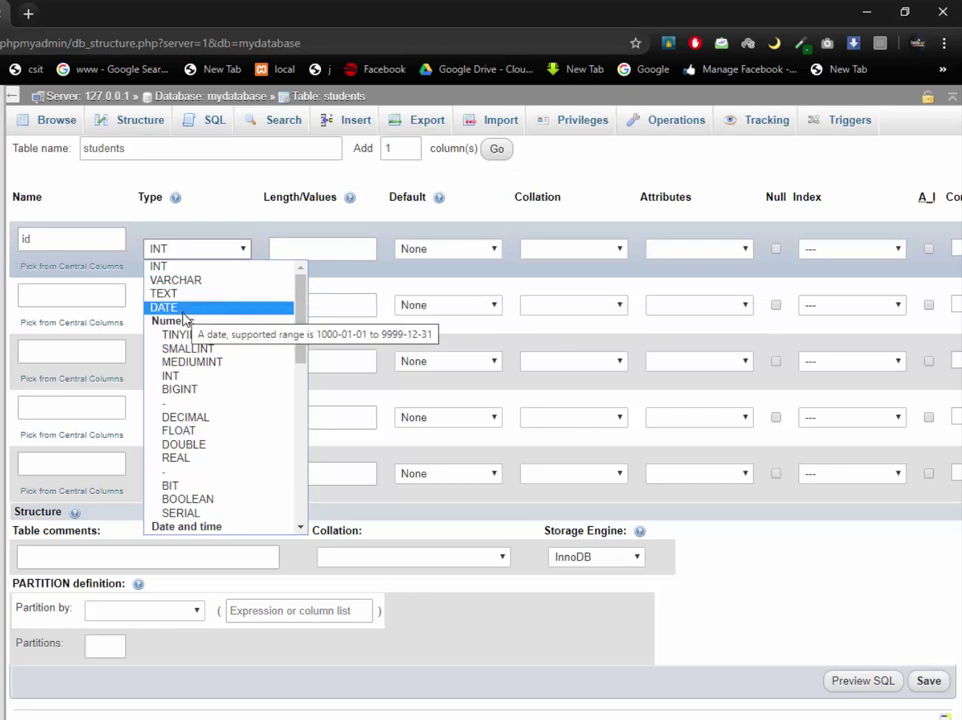
pyautogui.scroll(-5, 235, 365)
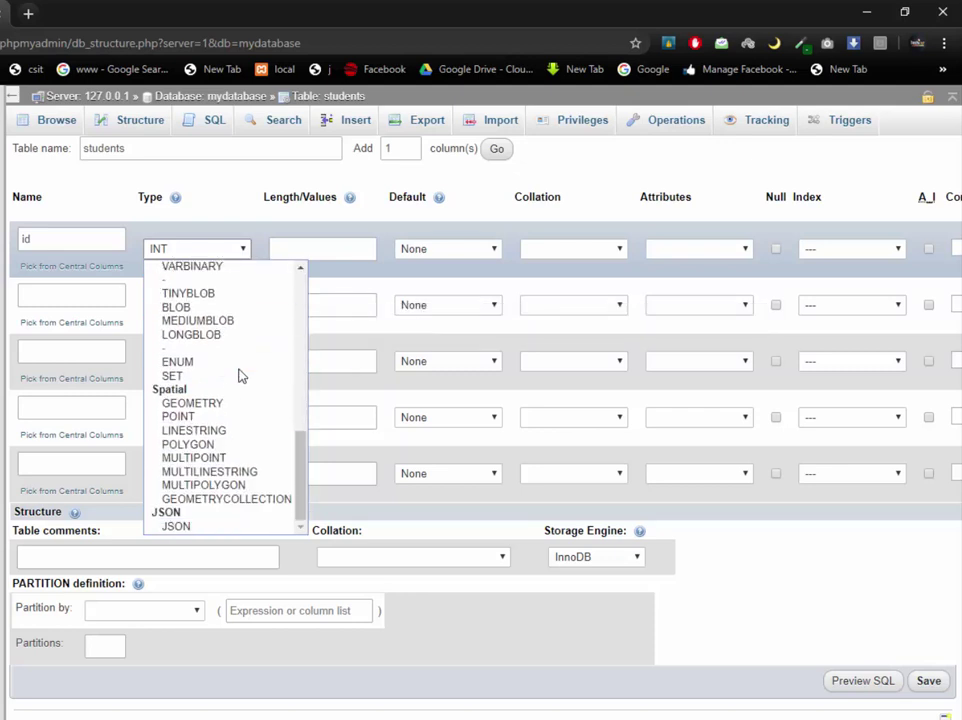
pyautogui.scroll(5, 240, 375)
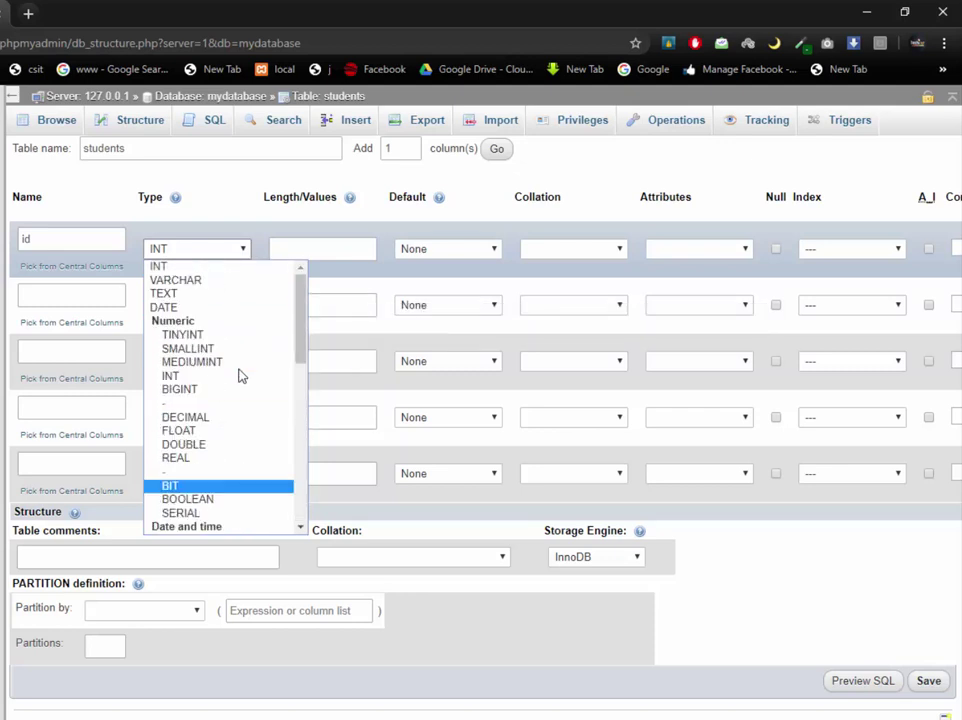
pyautogui.click(193, 268)
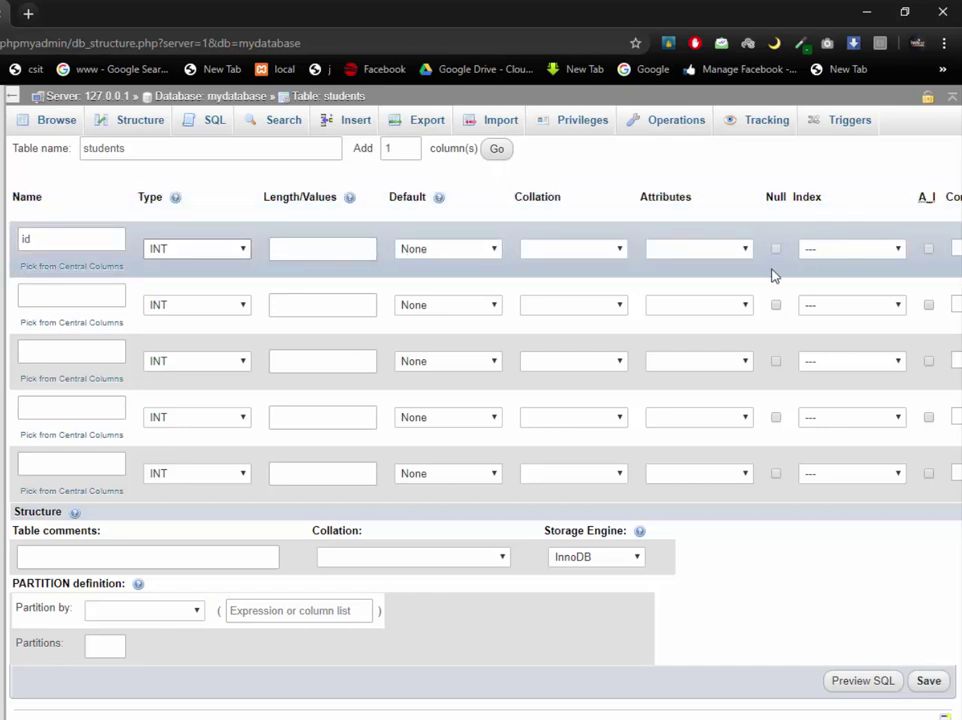
# Make id the PRIMARY index and enable auto-increment (A_I)
pyautogui.hscroll(3, 660, 250)
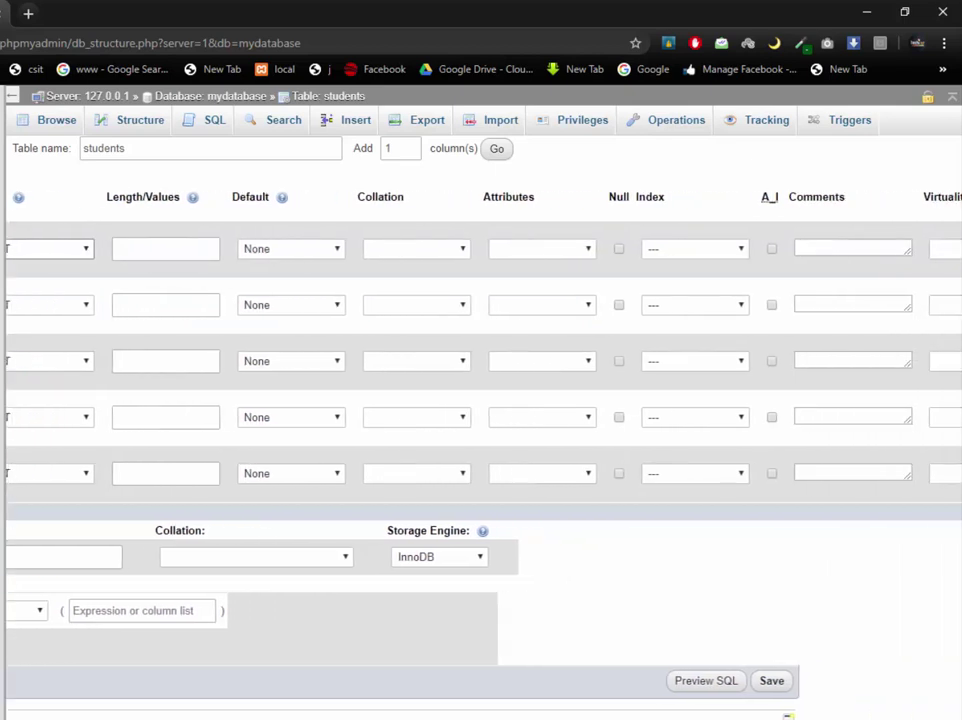
pyautogui.click(688, 250)
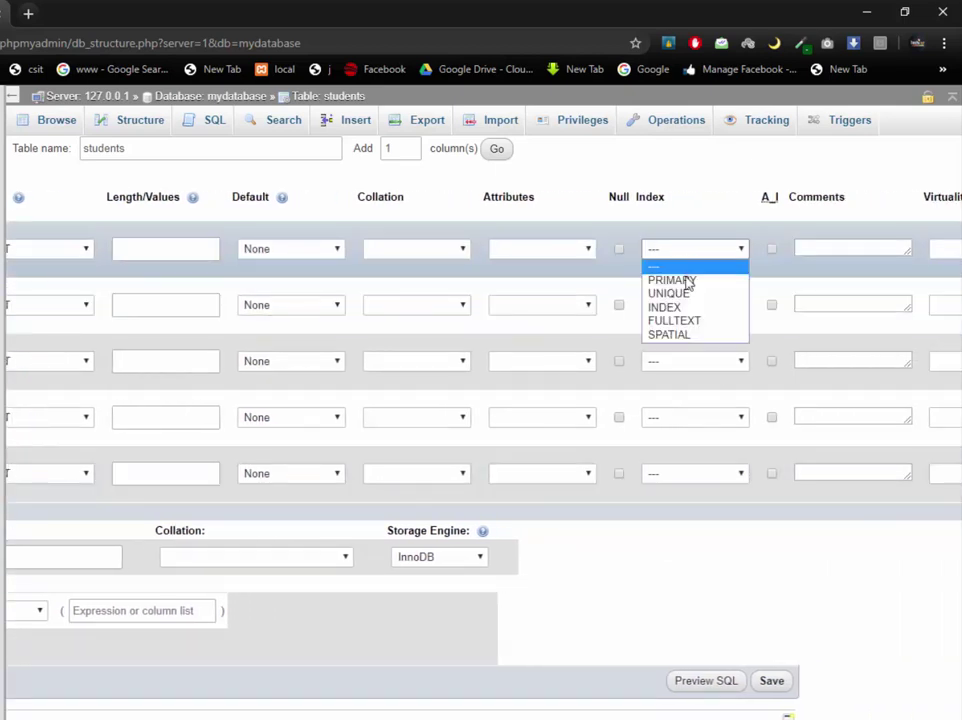
pyautogui.click(679, 282)
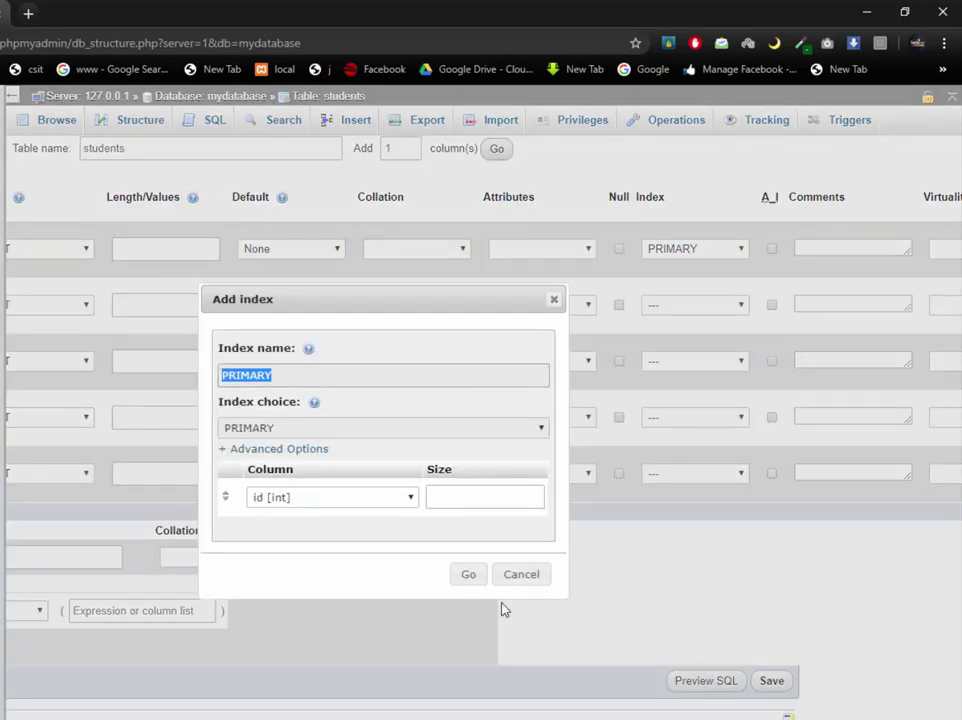
pyautogui.click(466, 575)
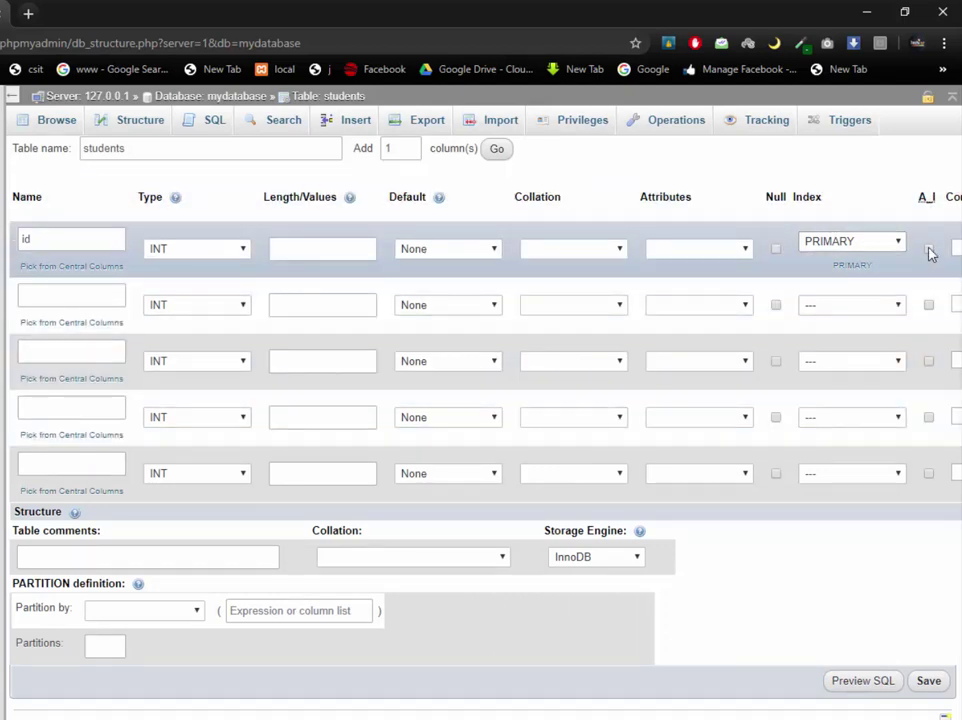
pyautogui.click(929, 251)
pyautogui.hscroll(5, 480, 360)
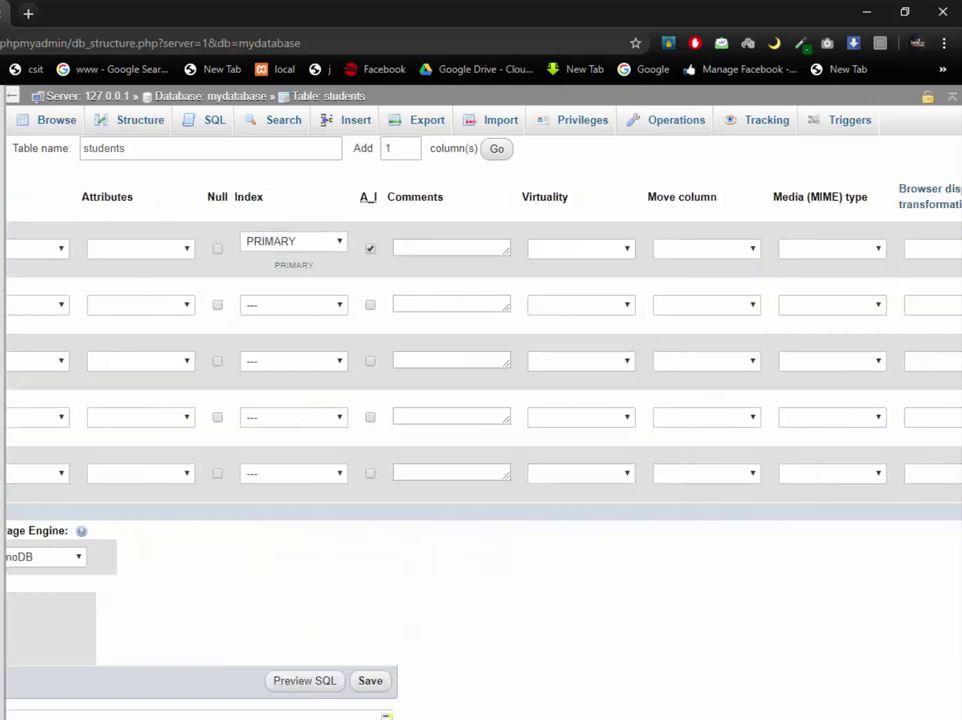
pyautogui.hscroll(-5, 480, 360)
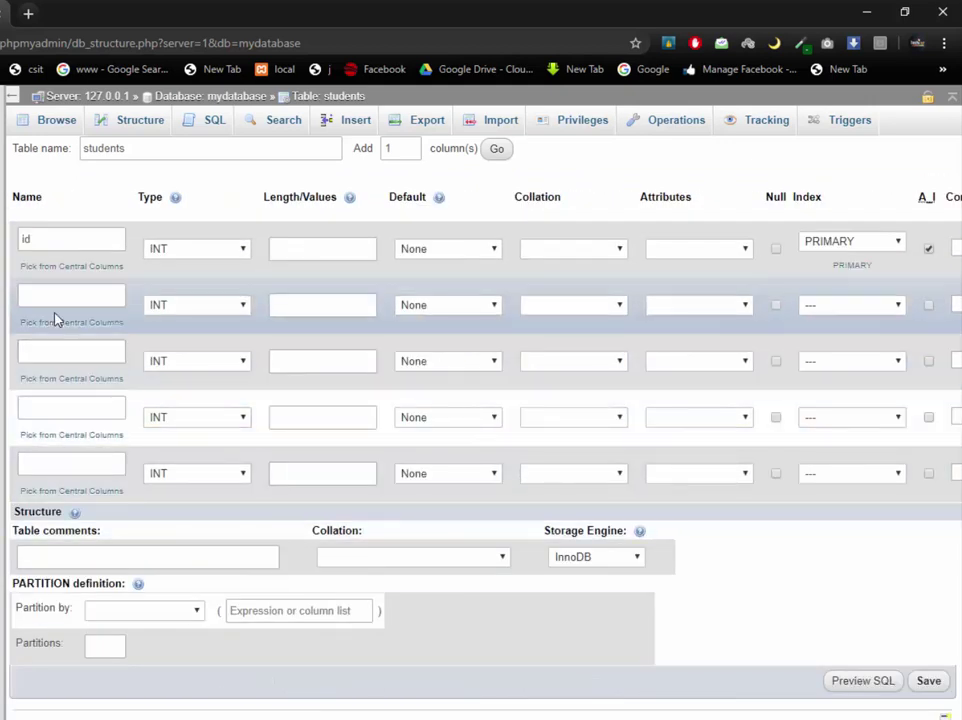
# Name the second column 'name' and make its type VARCHAR
pyautogui.click(60, 296)
pyautogui.write('namwwwww')
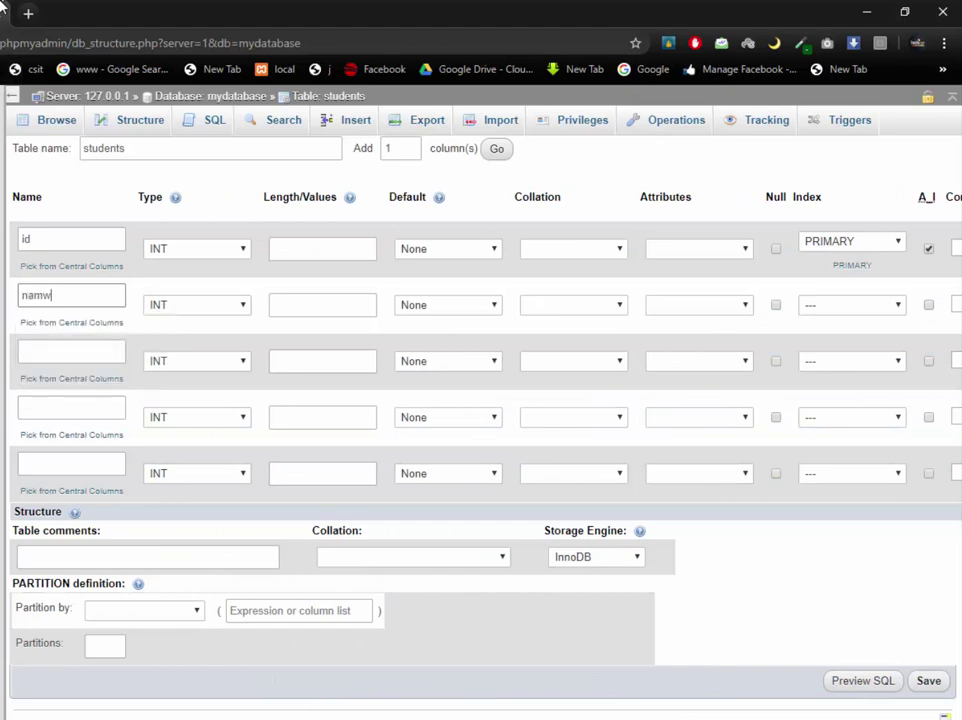
pyautogui.press('BackSpace')
pyautogui.write('e')
pyautogui.click(186, 306)
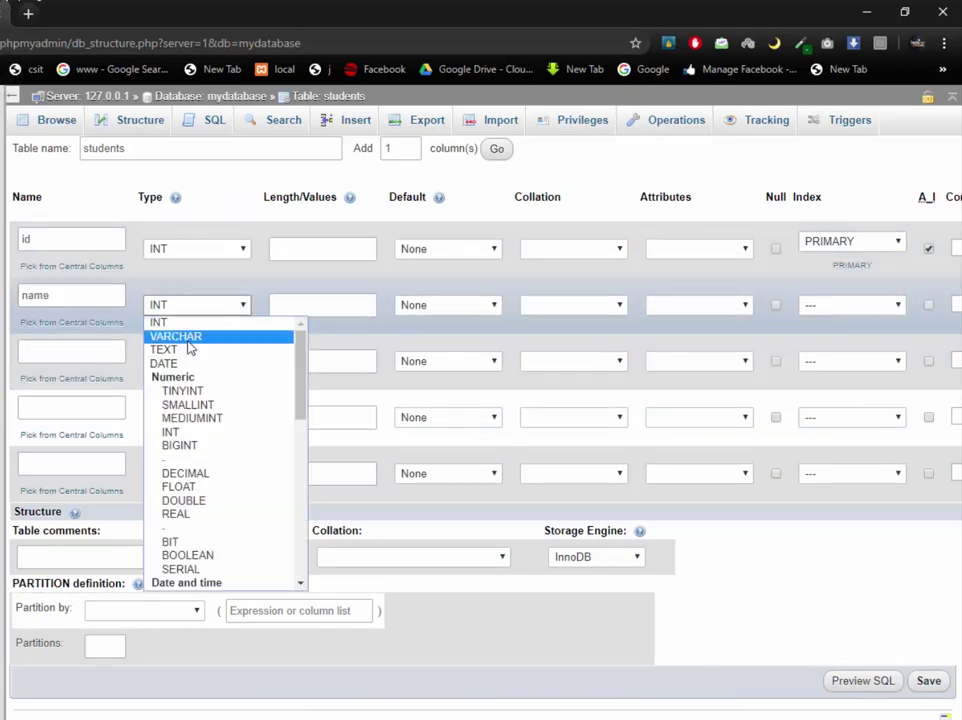
pyautogui.click(190, 340)
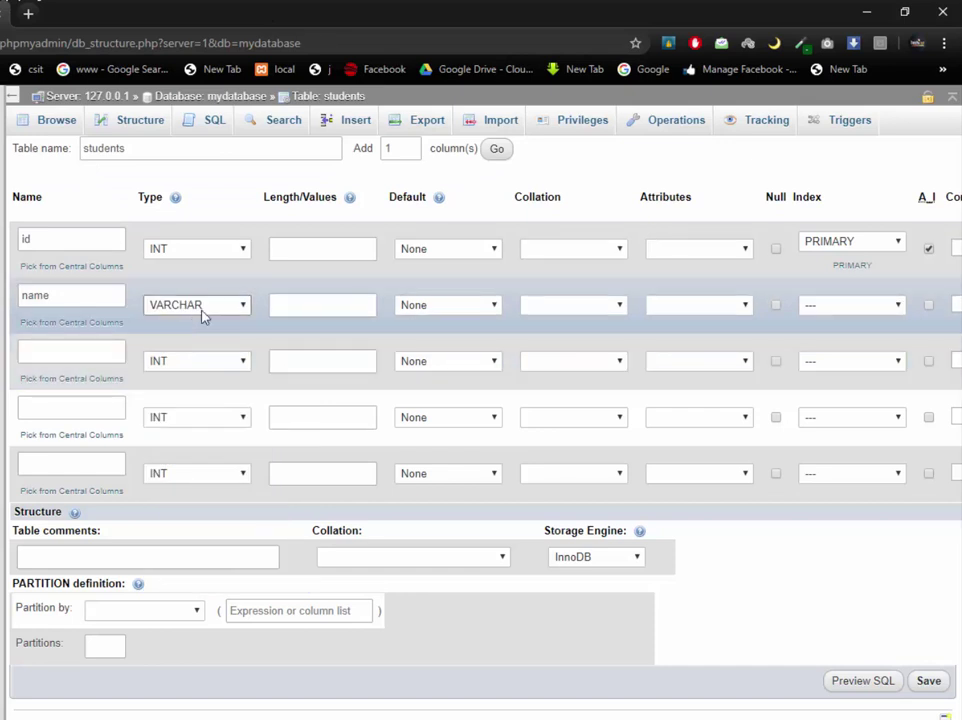
# Set the name column's length to 50
pyautogui.click(355, 306)
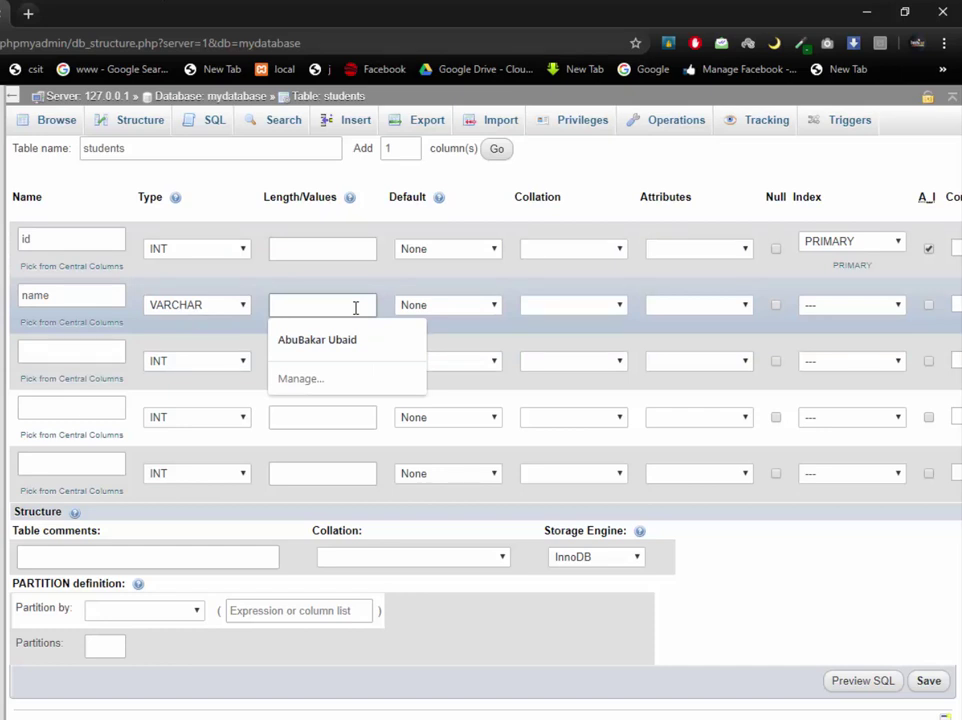
pyautogui.write('3000')
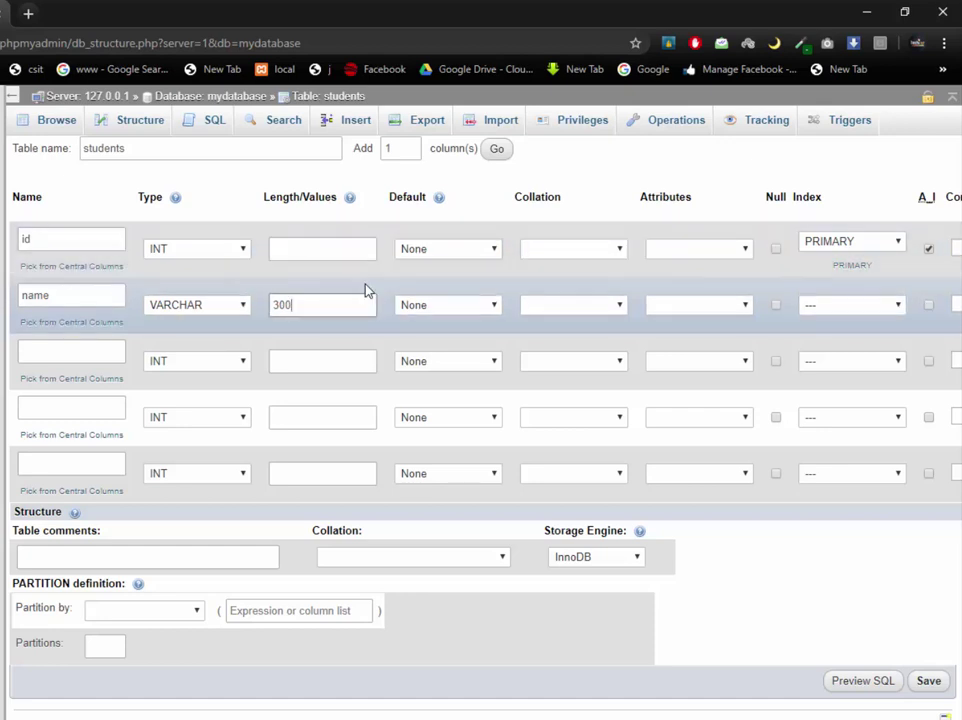
pyautogui.moveTo(303, 308); pyautogui.dragTo(270, 313)
pyautogui.click(58, 293)
pyautogui.moveTo(294, 303); pyautogui.dragTo(230, 314)
pyautogui.write('100')
pyautogui.press('BackSpace')
pyautogui.press('BackSpace')
pyautogui.press('BackSpace')
pyautogui.write('50')
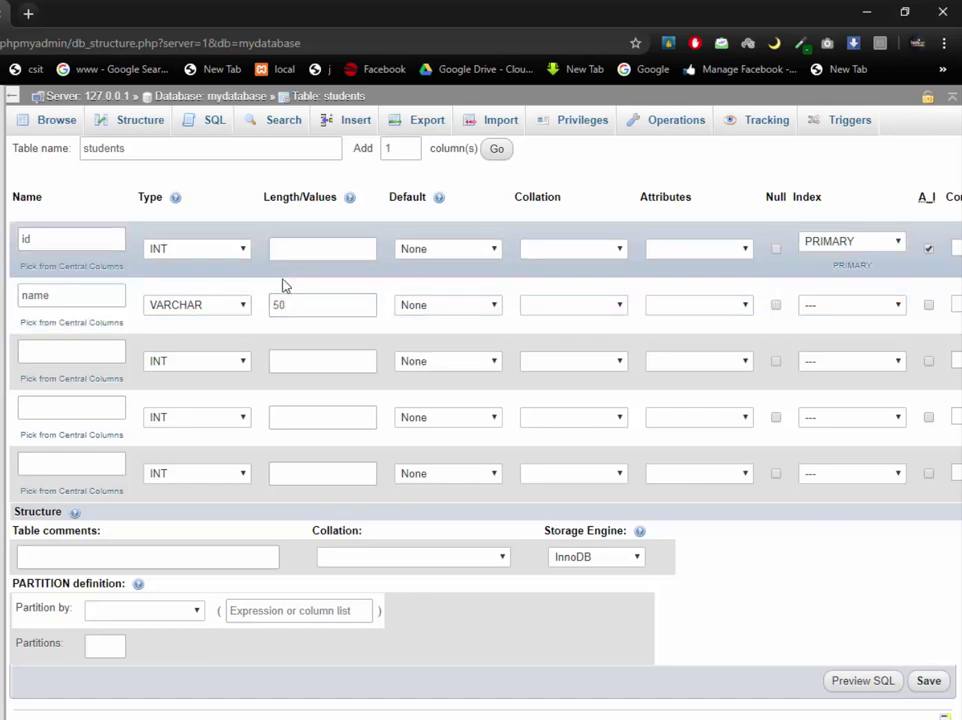
pyautogui.click(73, 355)
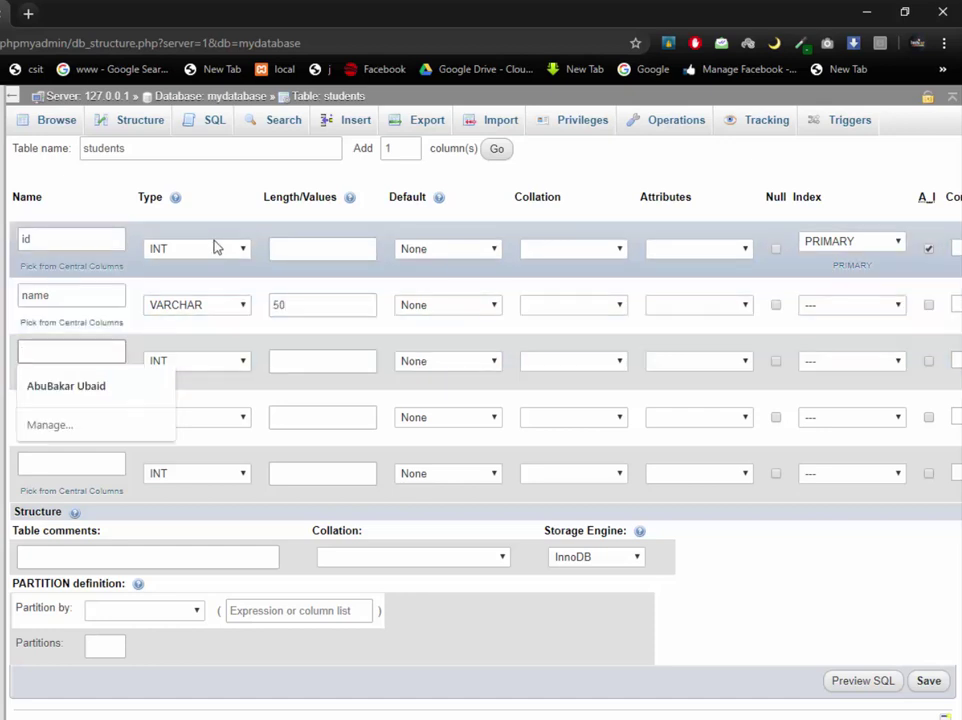
# Make the third column VARCHAR with length 50
pyautogui.write('c')
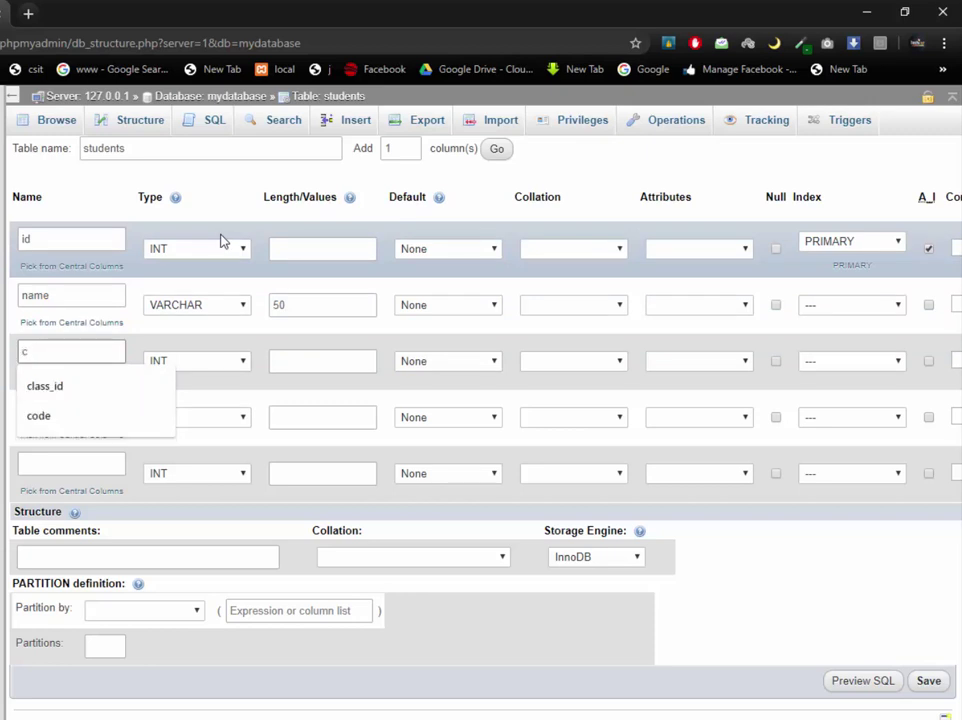
pyautogui.press('BackSpace')
pyautogui.write('classs')
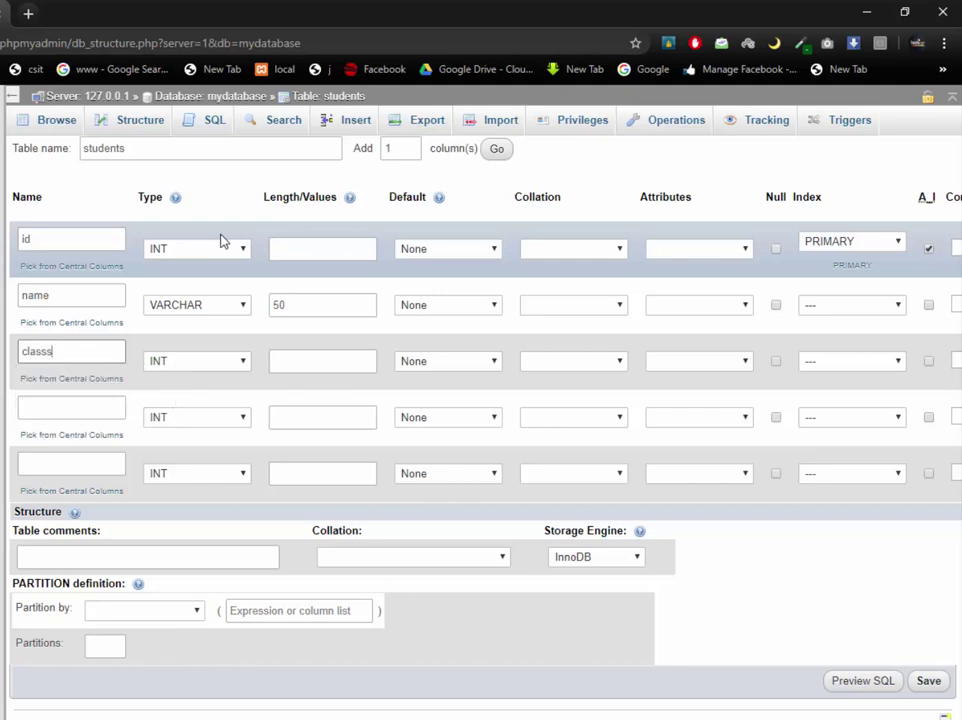
pyautogui.press('BackSpace')
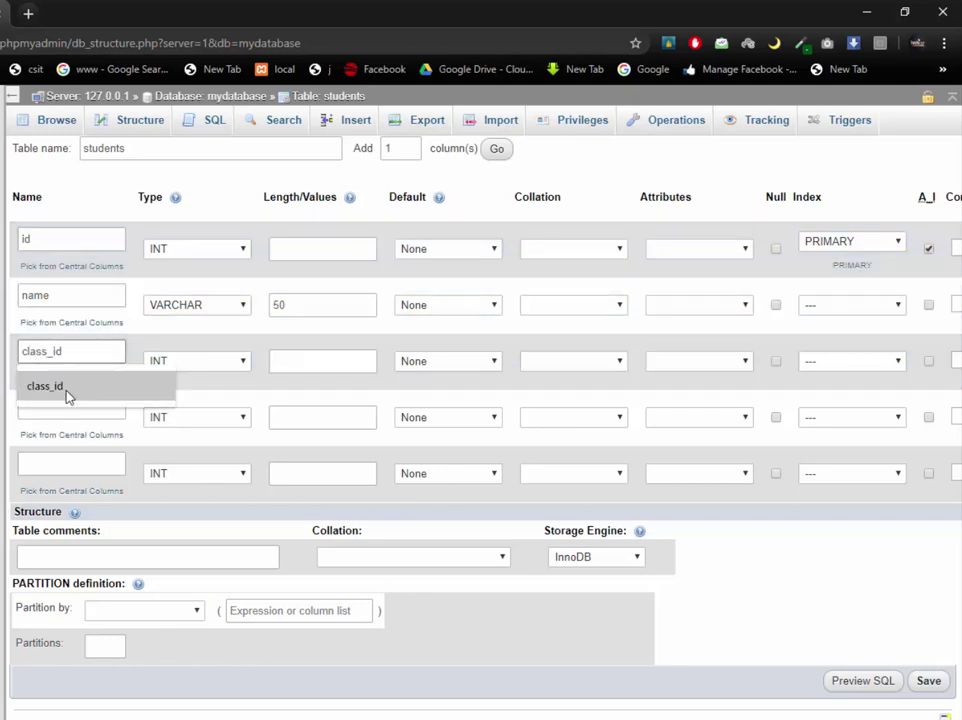
pyautogui.click(63, 370)
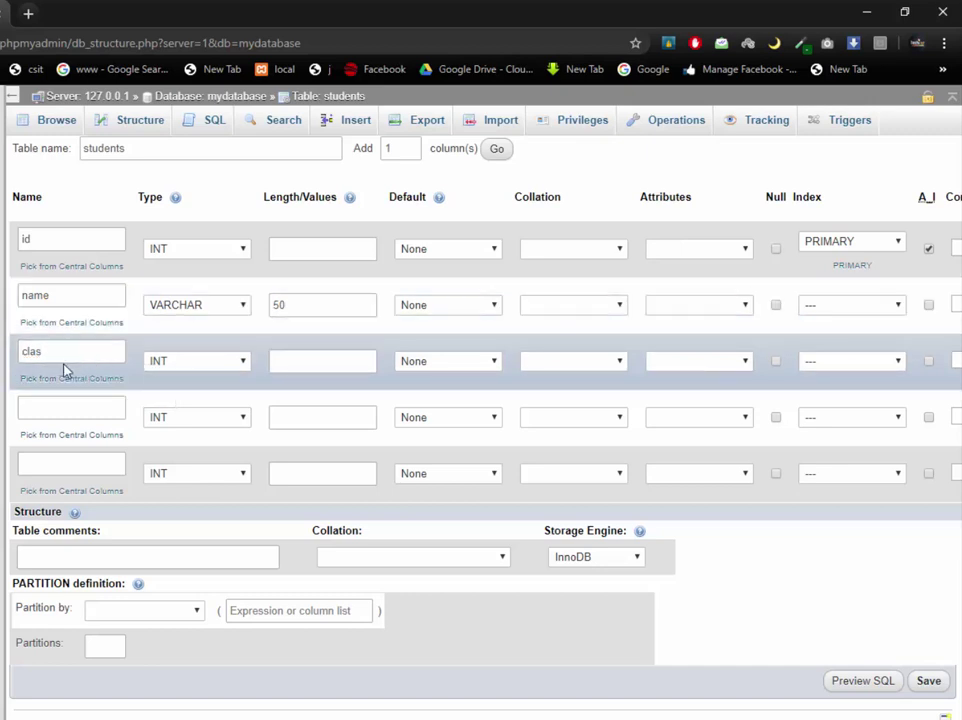
pyautogui.click(199, 366)
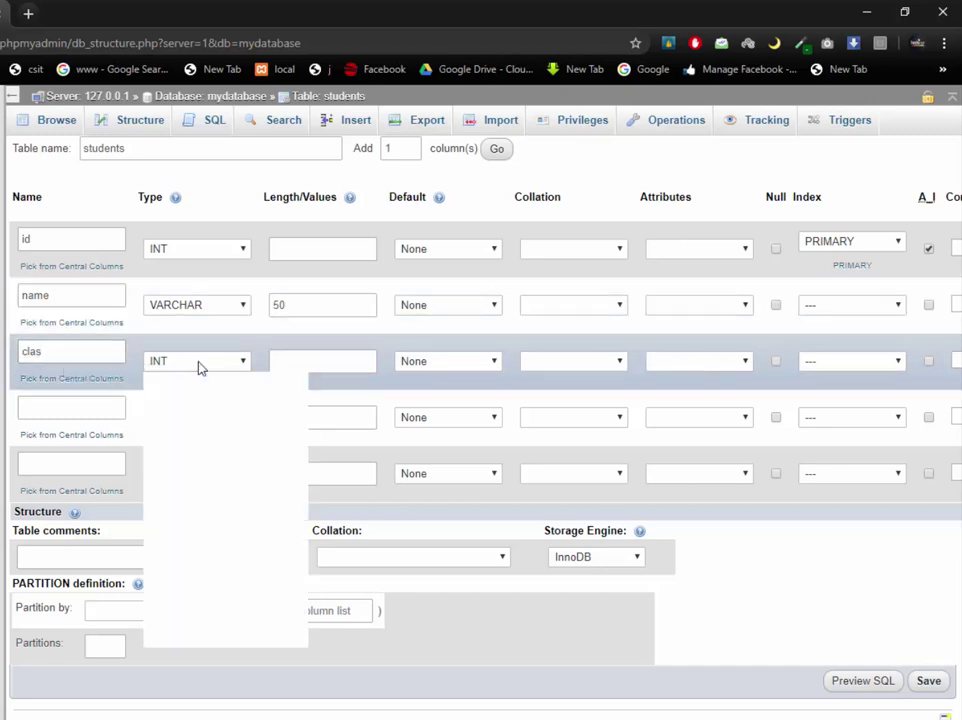
pyautogui.click(200, 400)
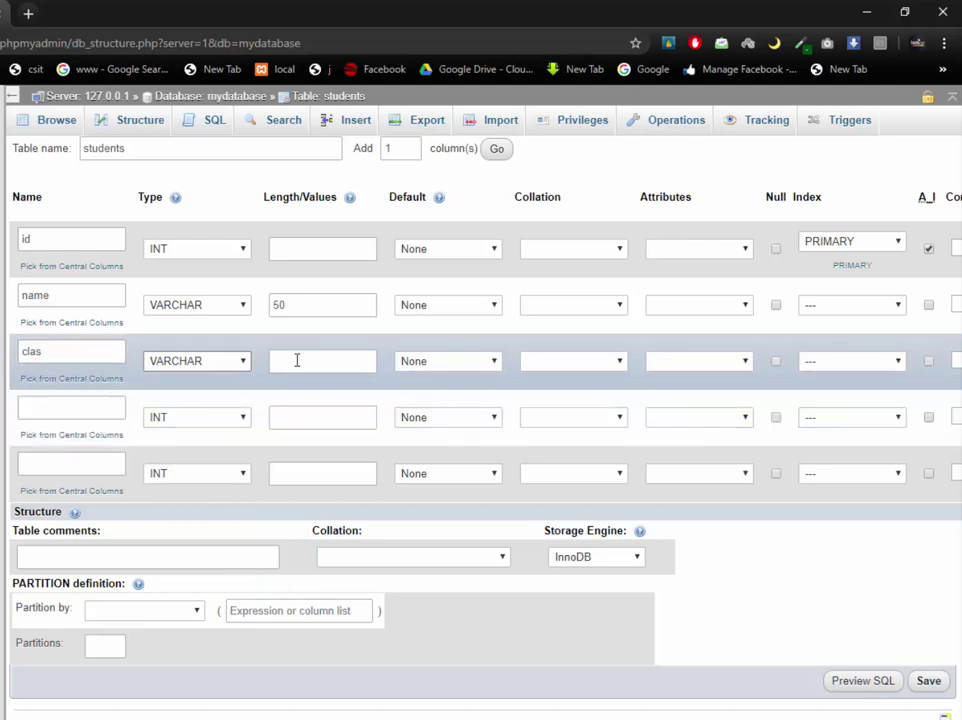
pyautogui.click(302, 359)
pyautogui.write('50')
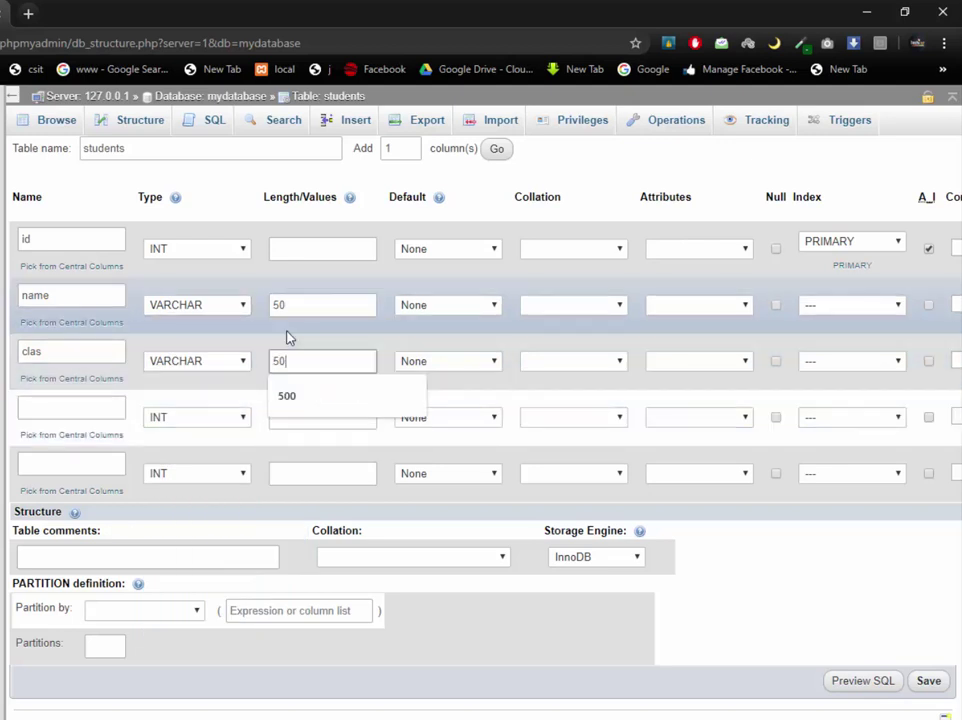
# Name the third column rollno and add a fourth column clas as VARCHAR(50)
pyautogui.click(52, 415)
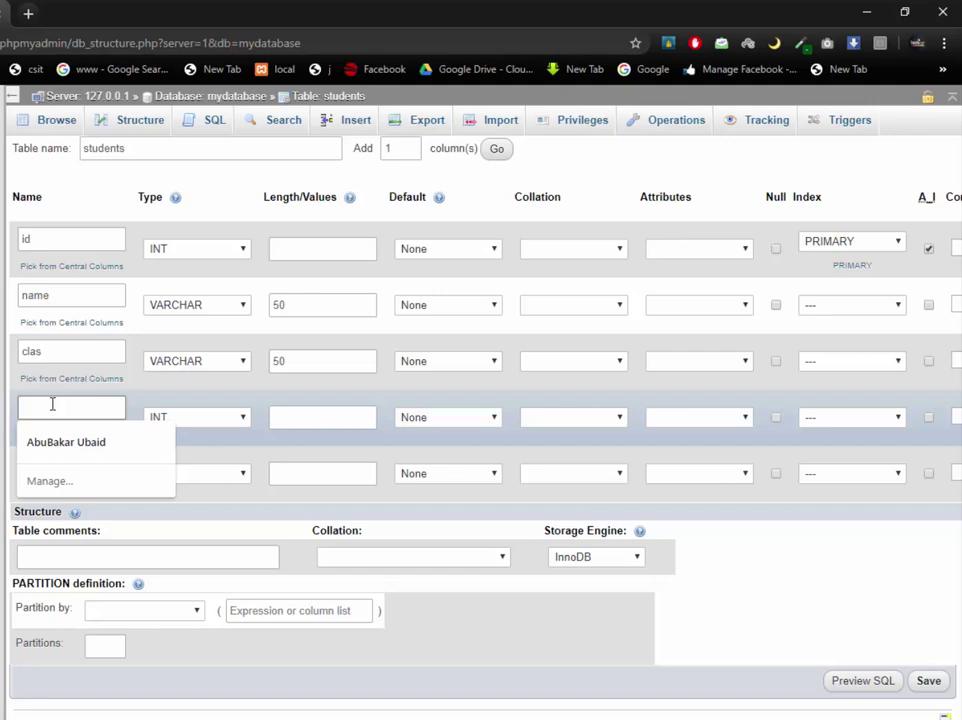
pyautogui.write('clas')
pyautogui.doubleClick(84, 361)
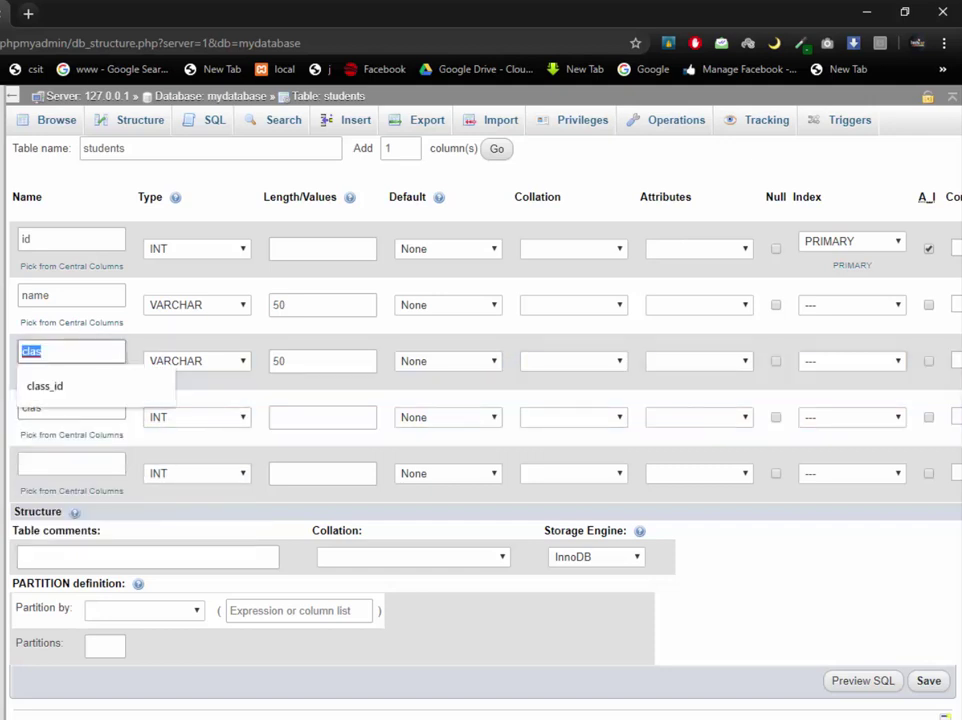
pyautogui.write('rollno')
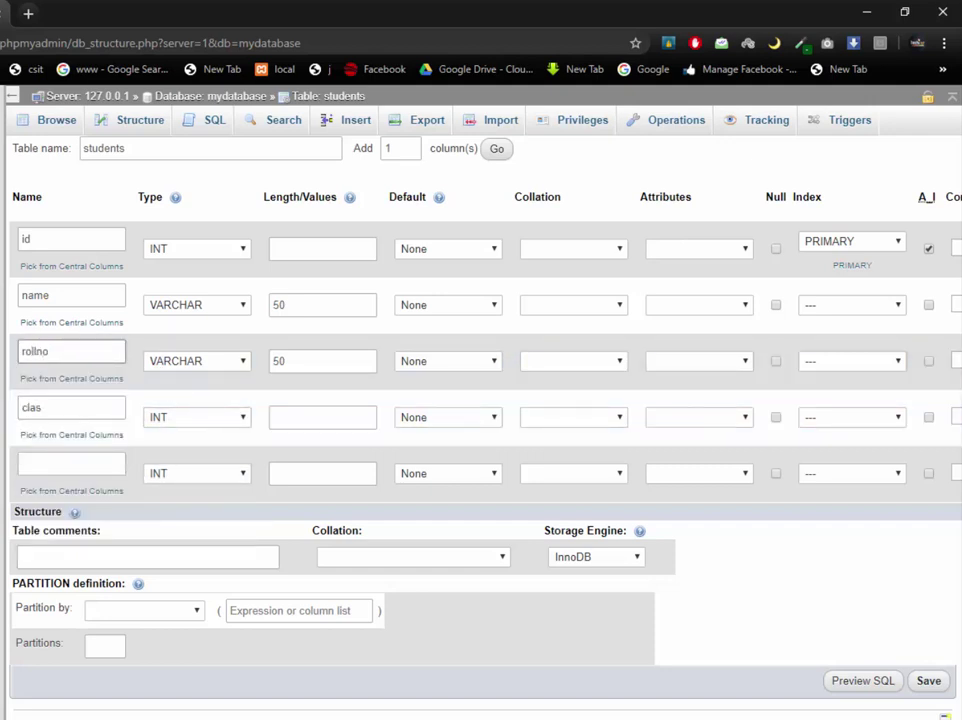
pyautogui.click(206, 419)
pyautogui.click(206, 451)
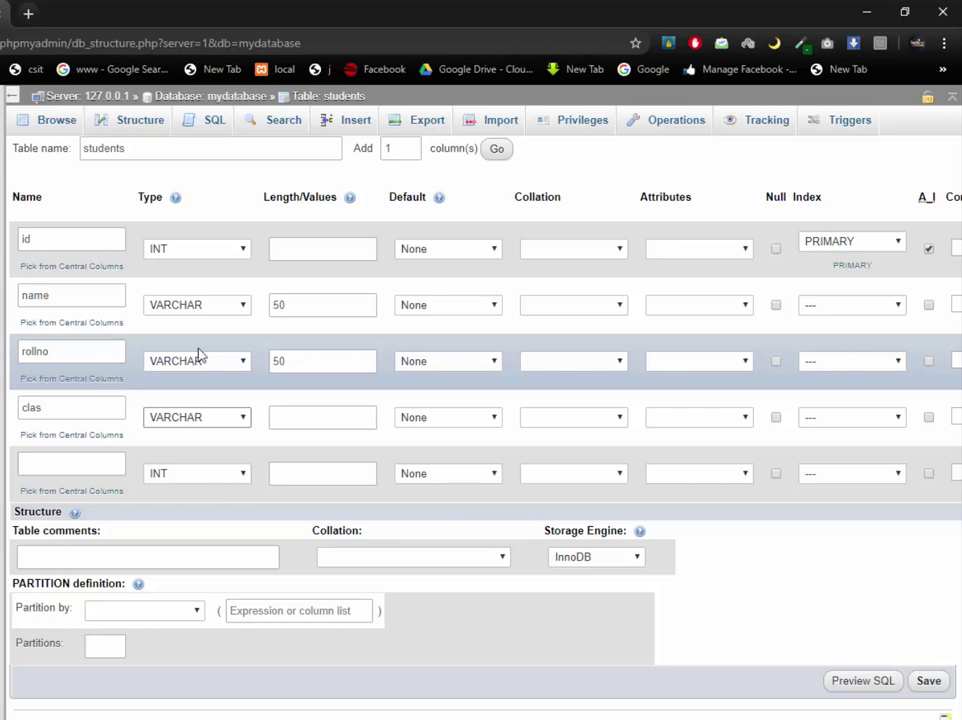
pyautogui.doubleClick(280, 361)
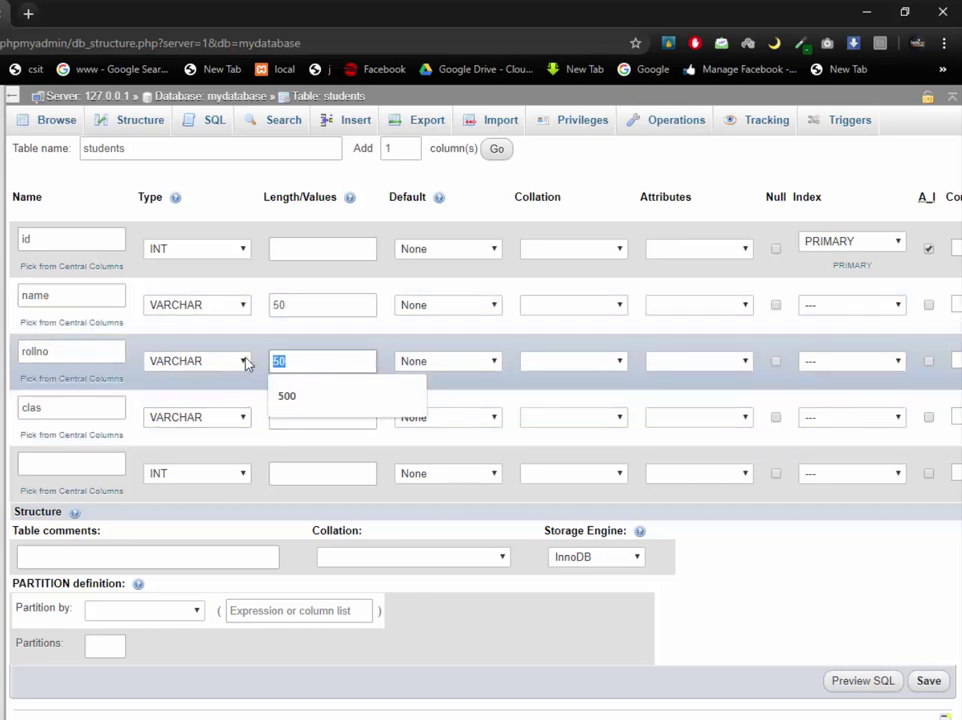
pyautogui.click(292, 366)
pyautogui.click(292, 422)
pyautogui.write('50')
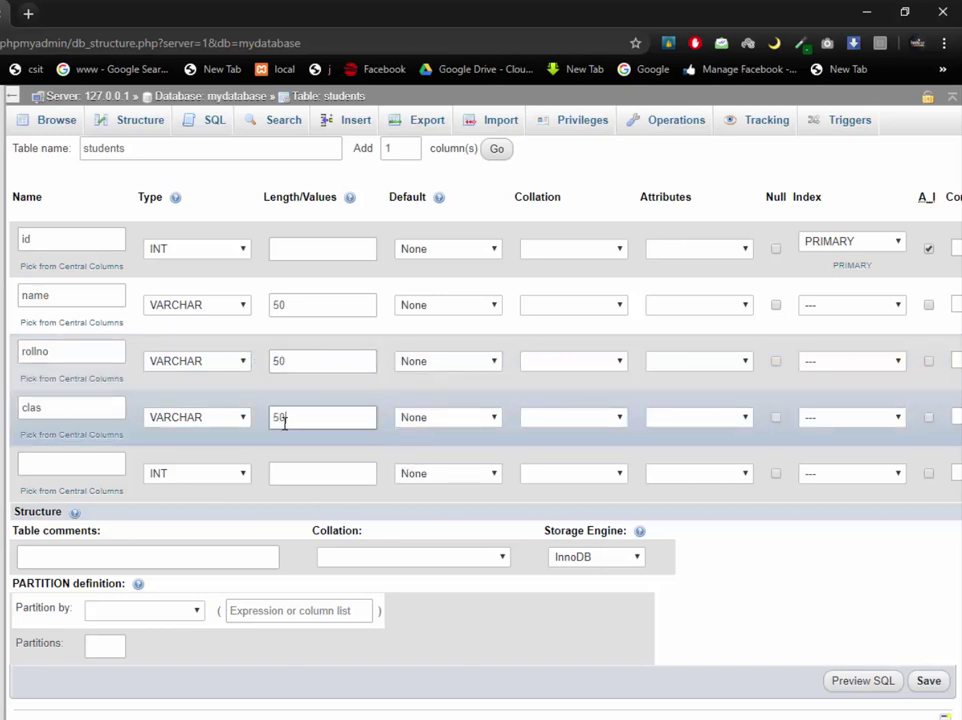
# Add a fifth column phone as VARCHAR with length 50
pyautogui.click(63, 465)
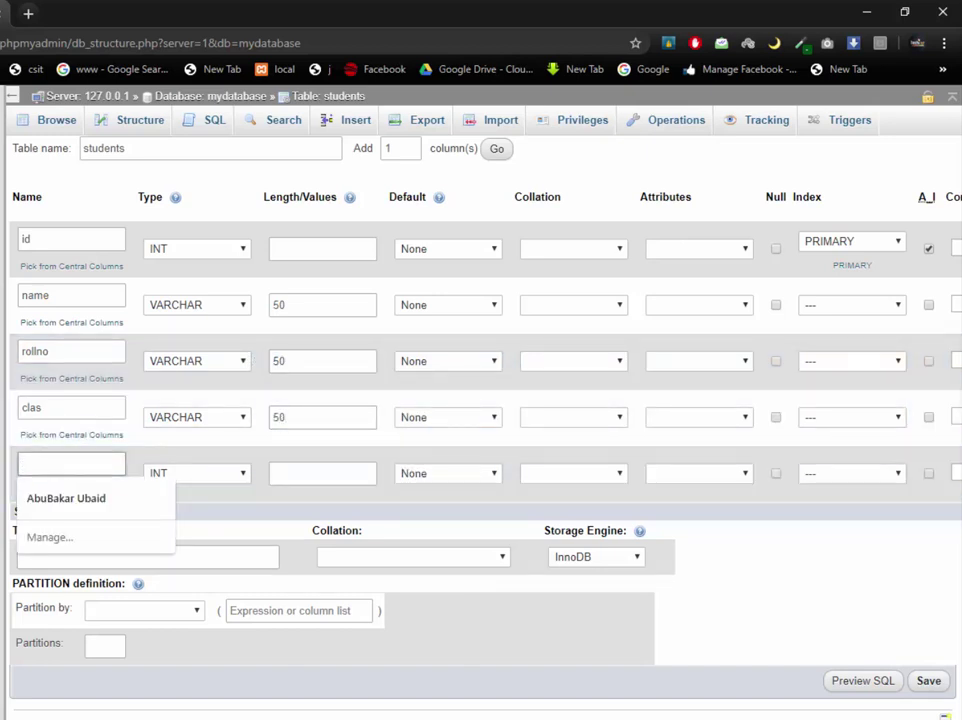
pyautogui.write('phone')
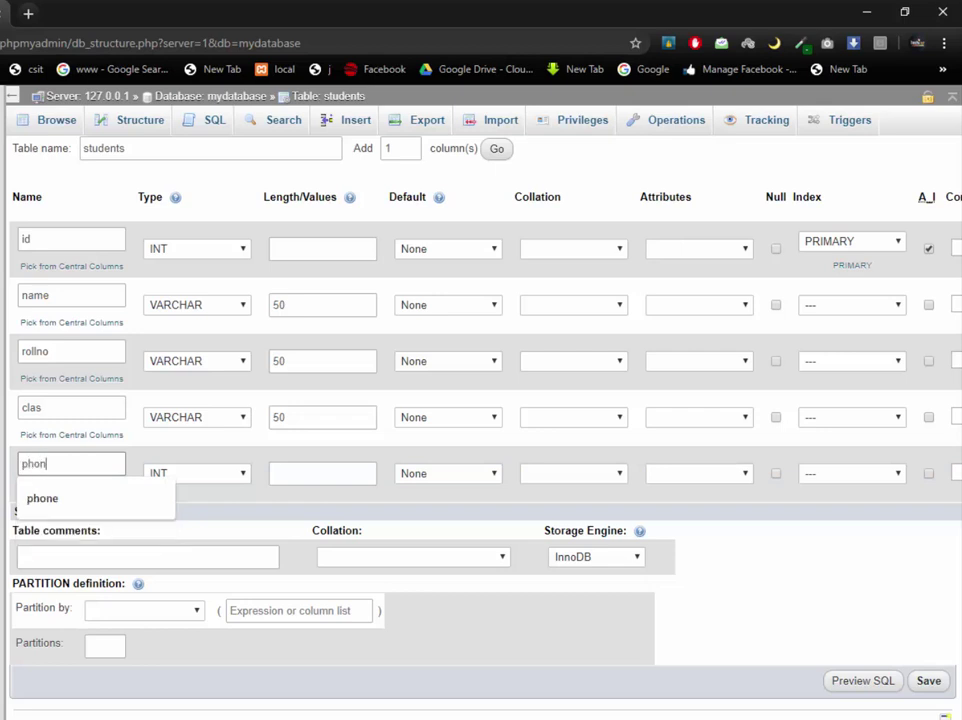
pyautogui.click(180, 473)
pyautogui.click(182, 505)
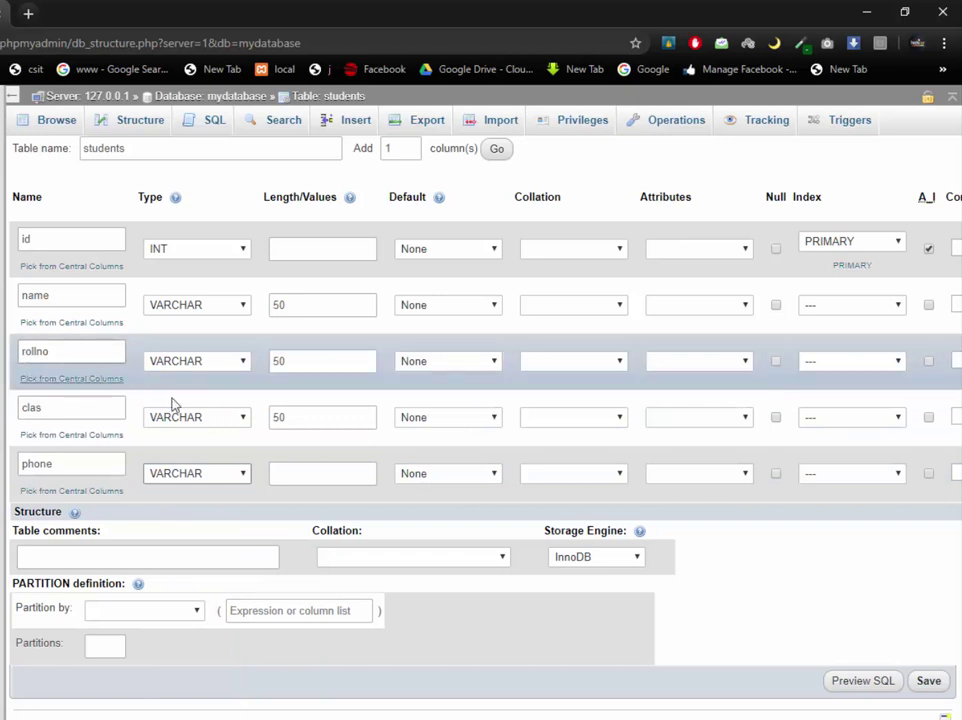
pyautogui.click(290, 473)
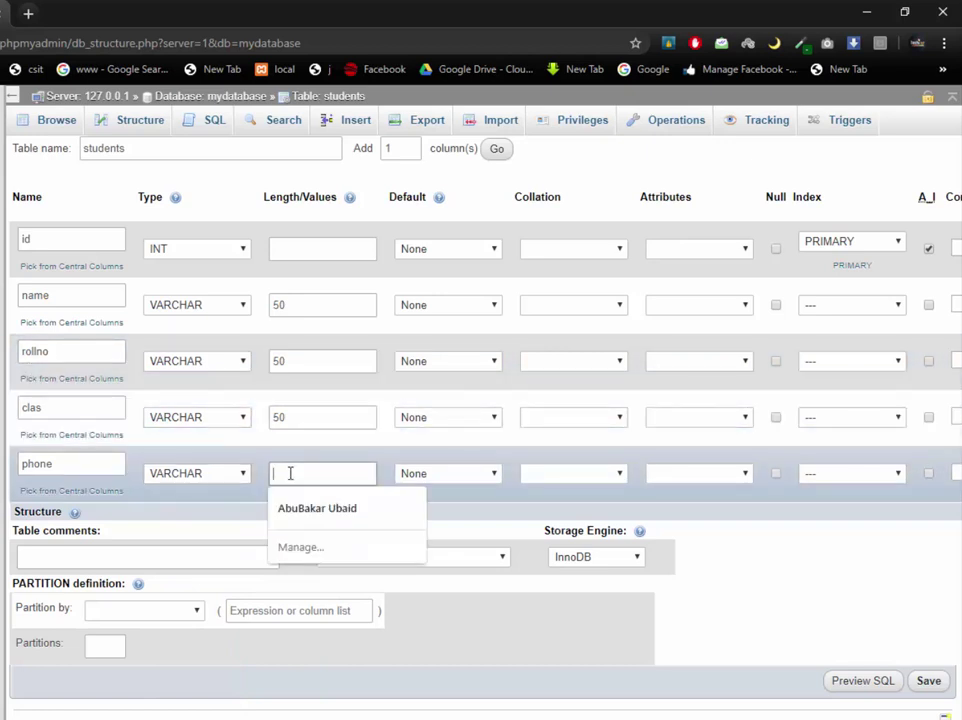
pyautogui.write('50')
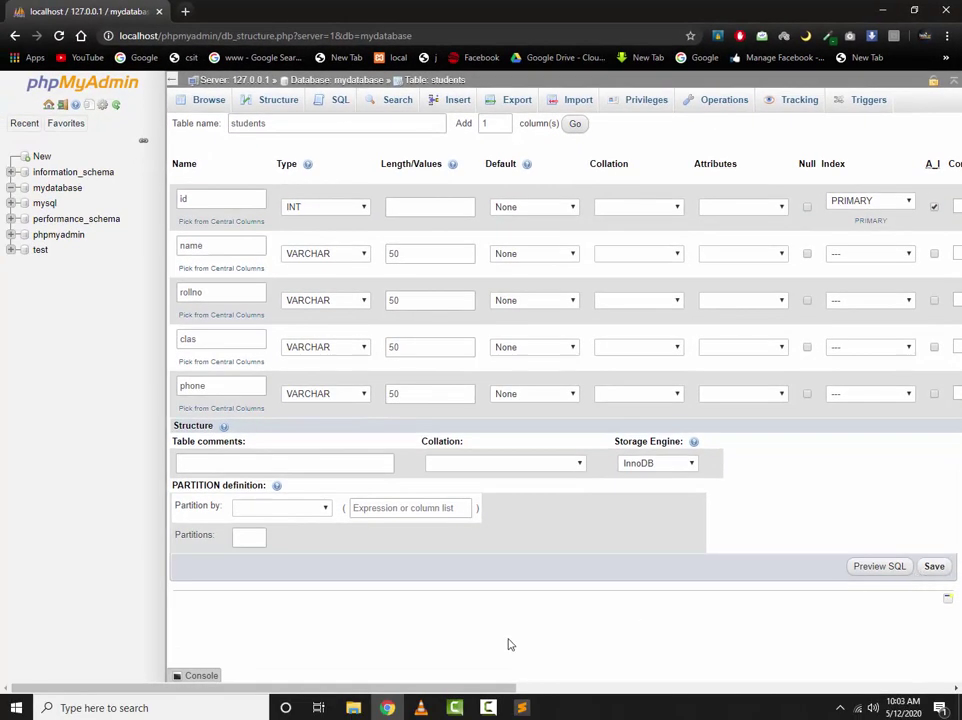
# Review phone's attribute and collation options, keep clas NOT NULL, and save the students table
pyautogui.moveTo(509, 688); pyautogui.dragTo(478, 707)
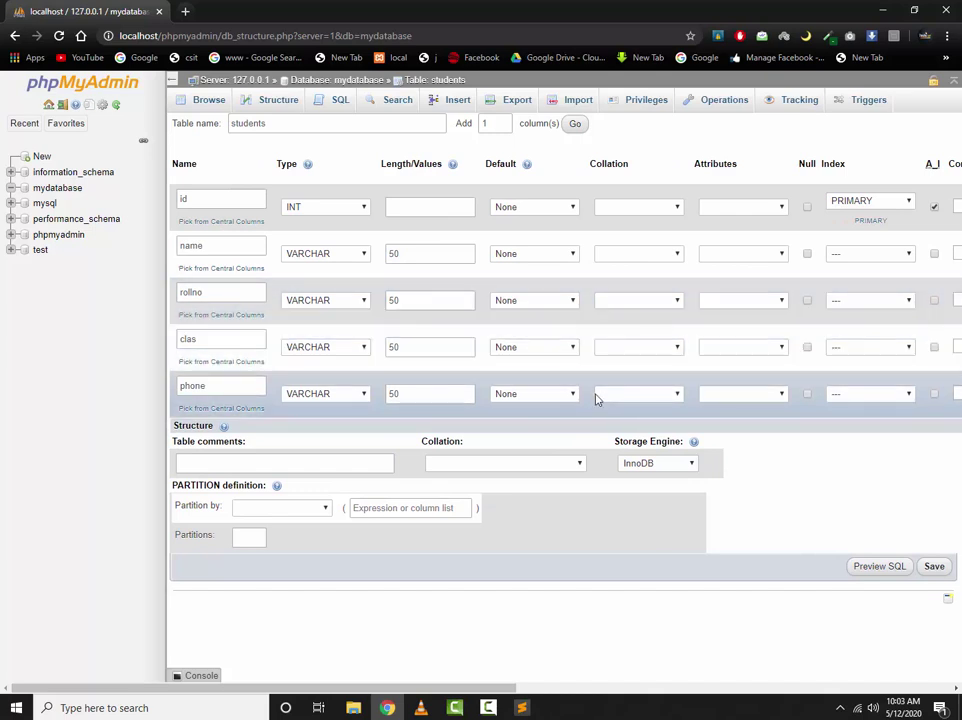
pyautogui.click(771, 397)
pyautogui.click(771, 397)
pyautogui.click(676, 397)
pyautogui.click(598, 399)
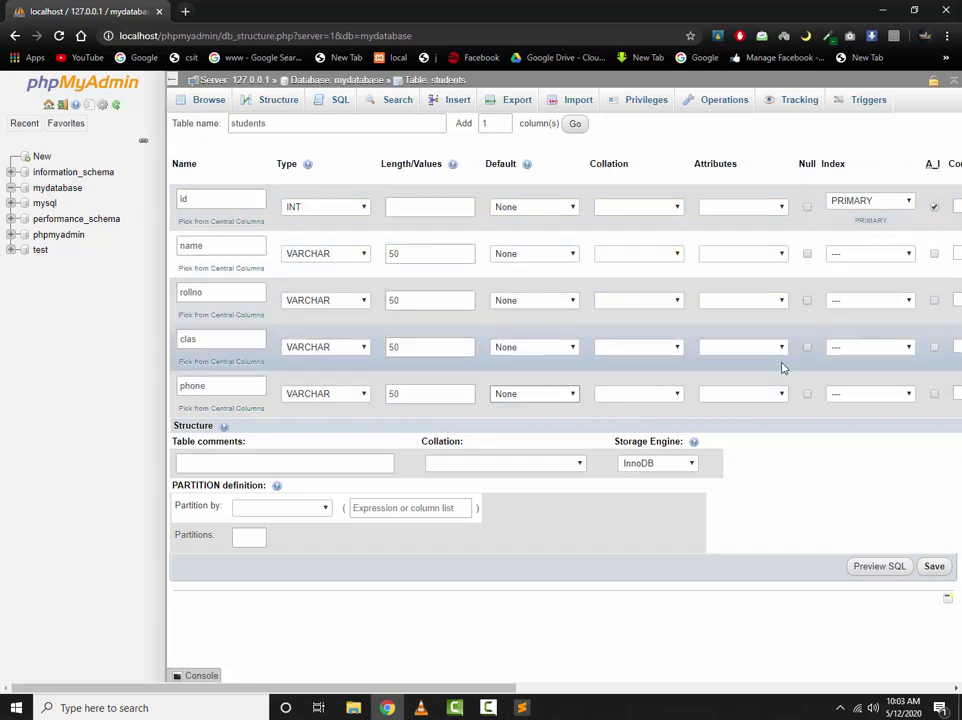
pyautogui.click(807, 347)
pyautogui.click(807, 347)
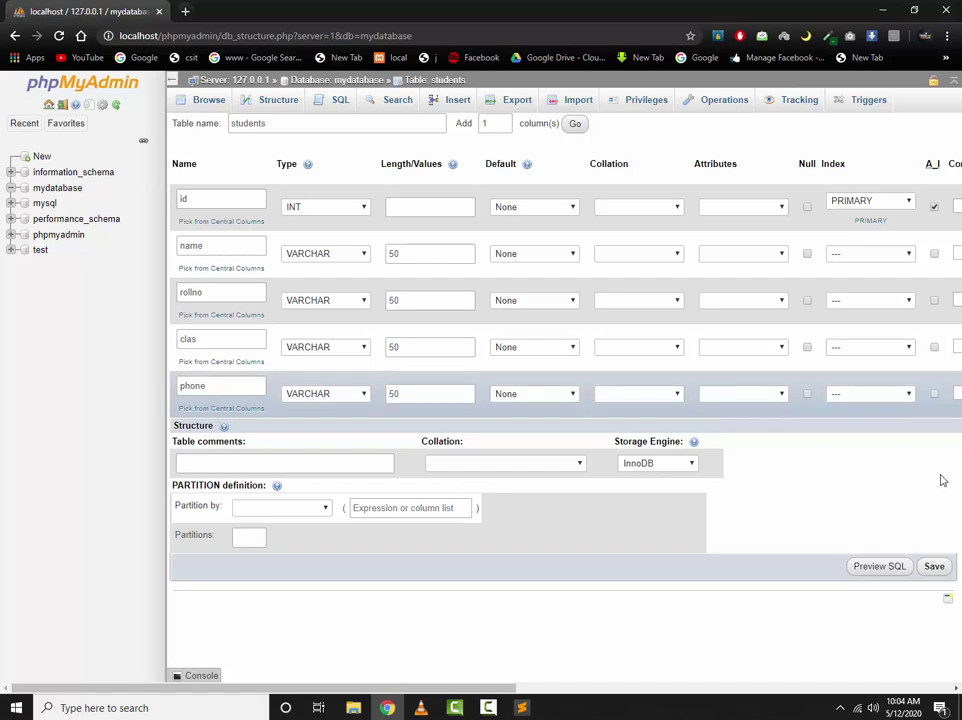
pyautogui.click(935, 568)
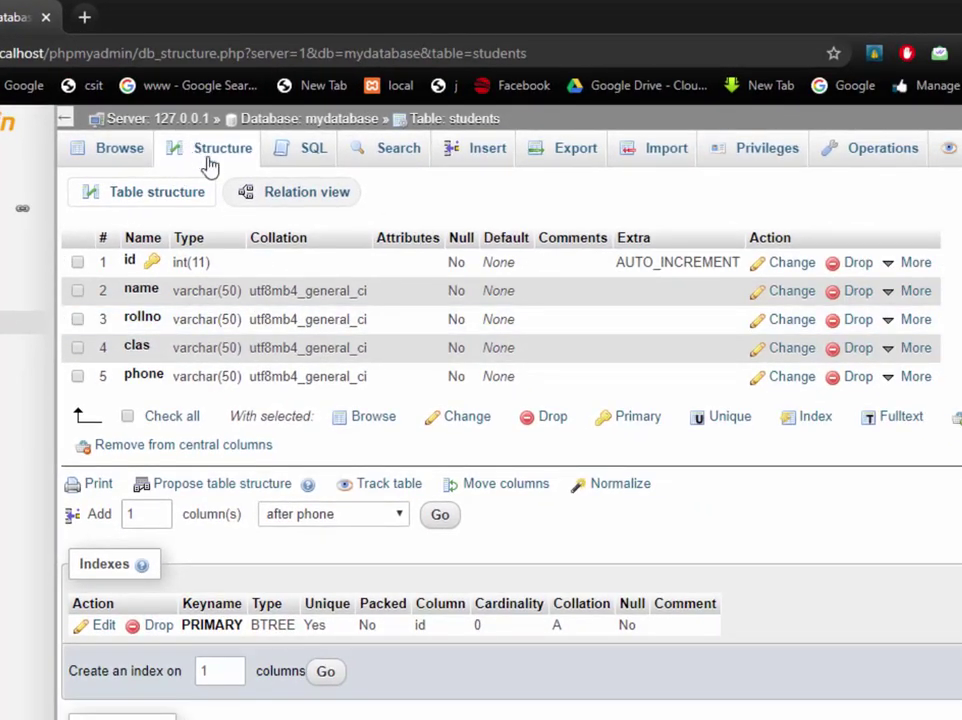
# Browse the empty students table, then bring up its Insert row form
pyautogui.click(210, 163)
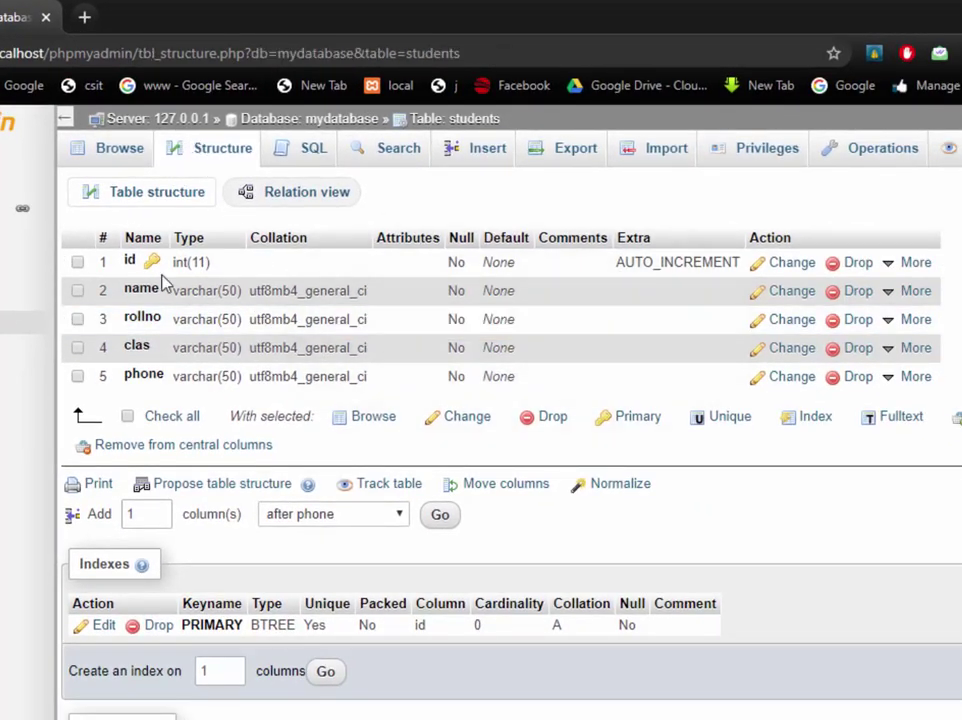
pyautogui.click(121, 156)
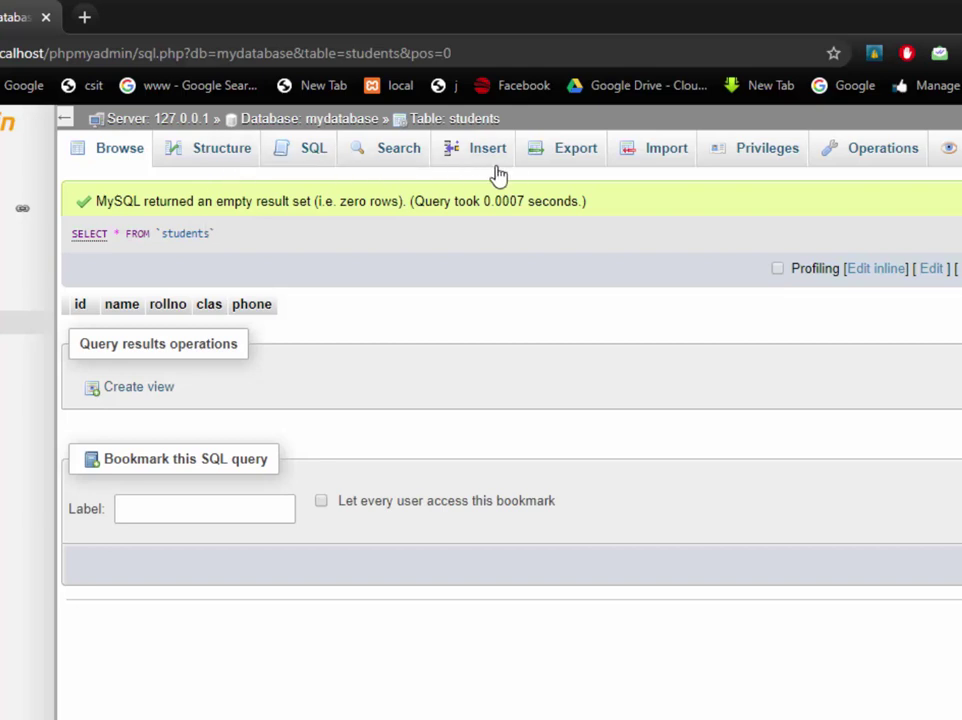
pyautogui.click(466, 153)
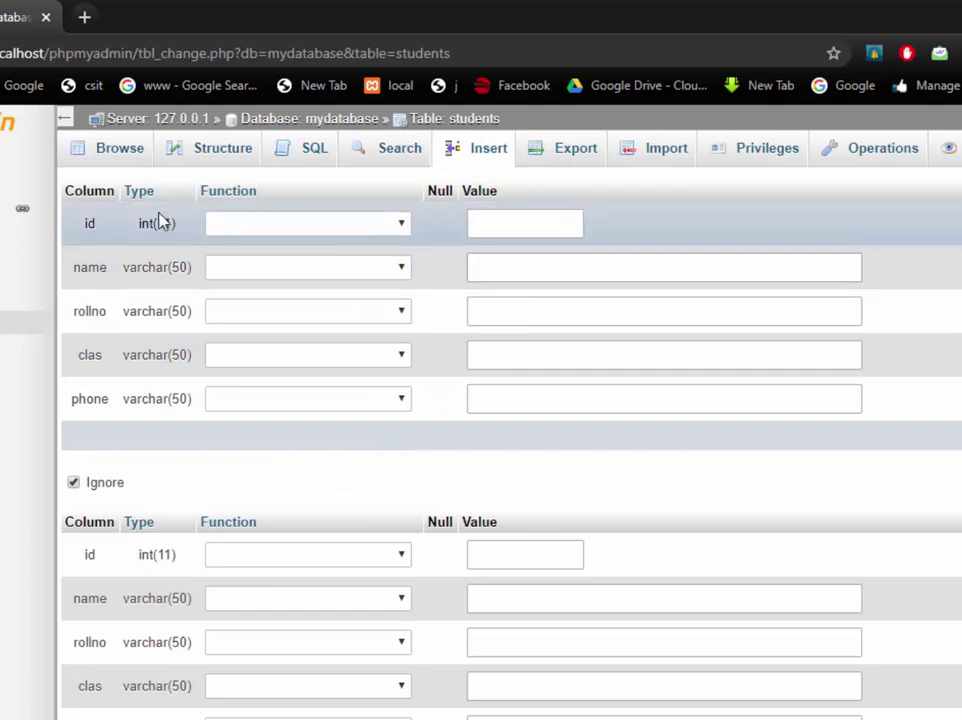
# Enter the first student's name and roll number
pyautogui.click(528, 225)
pyautogui.click(751, 270)
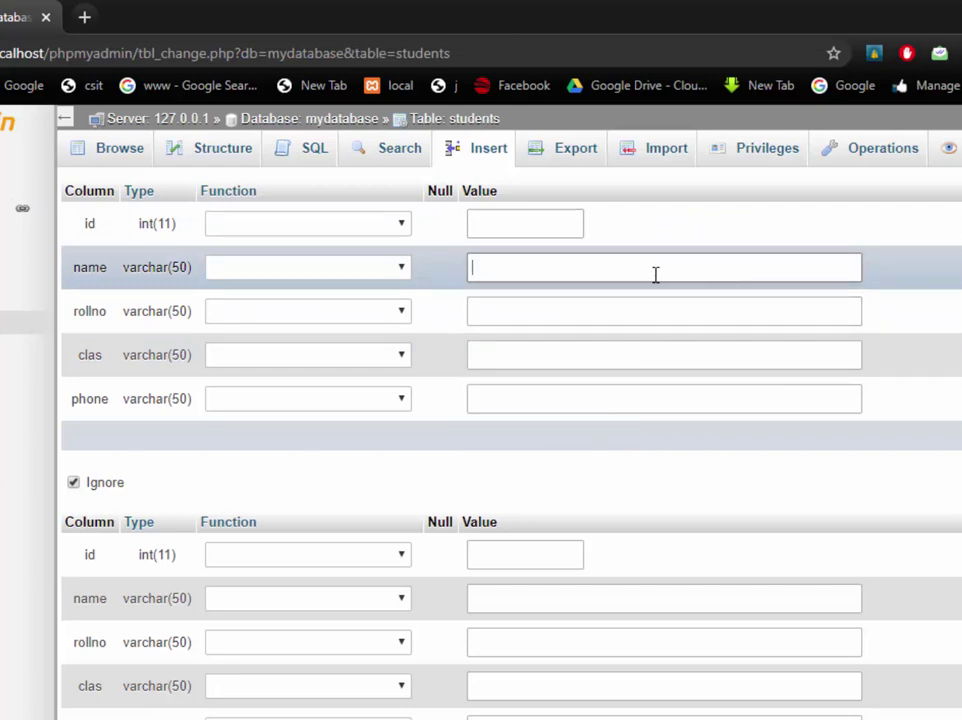
pyautogui.write('John')
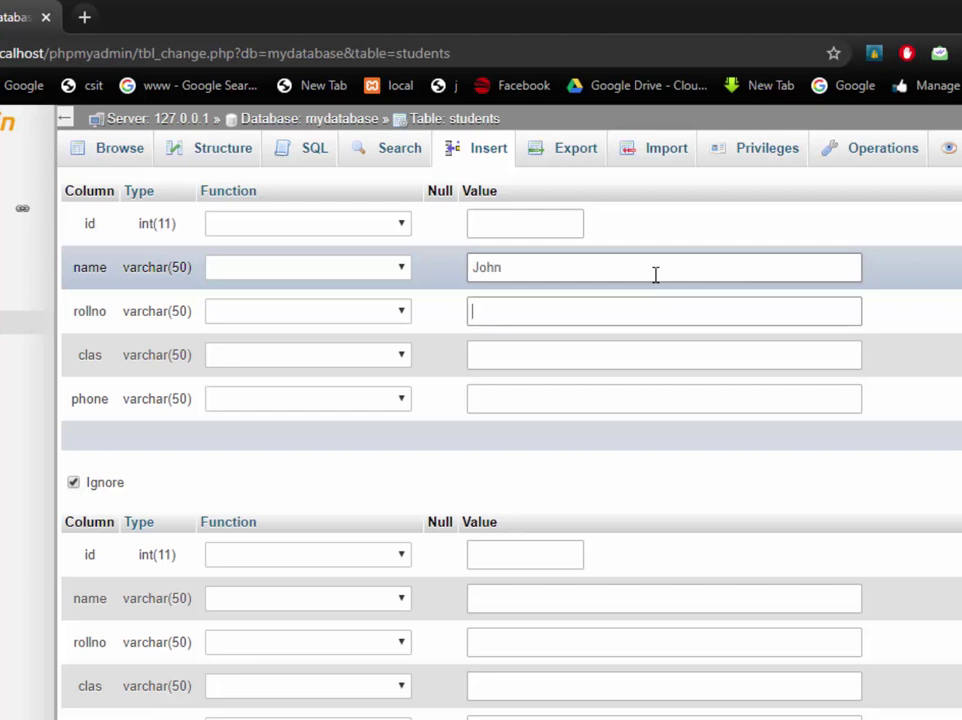
pyautogui.write('BSITF16')
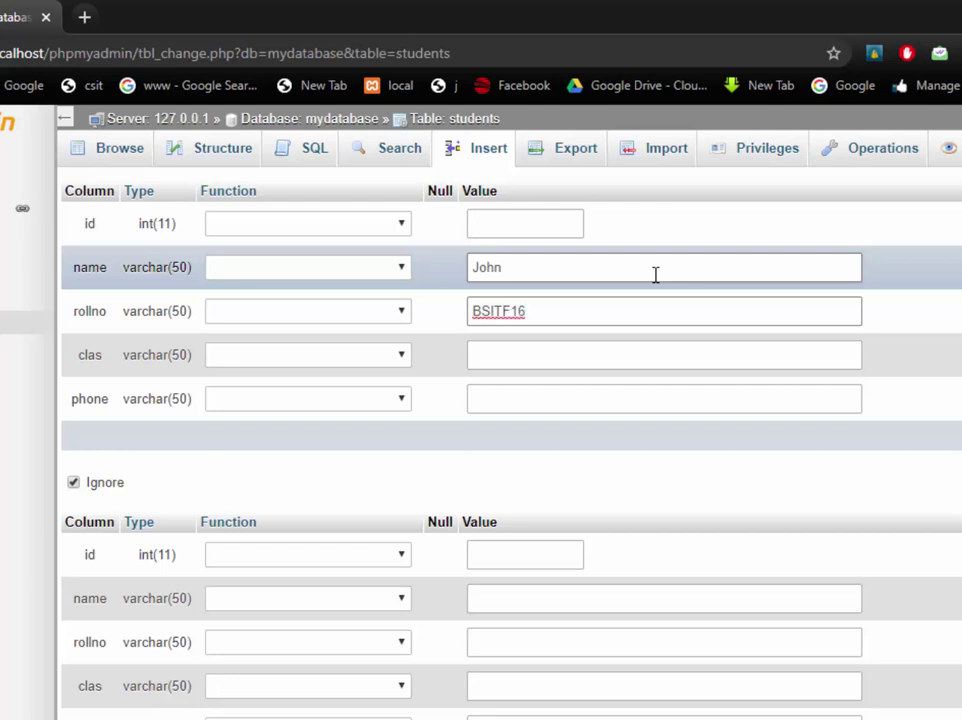
pyautogui.write('B001')
pyautogui.click(586, 313)
pyautogui.doubleClick(586, 311)
pyautogui.click(617, 304)
# Set the first record's clas to Retake and enter the student's phone number
pyautogui.click(554, 355)
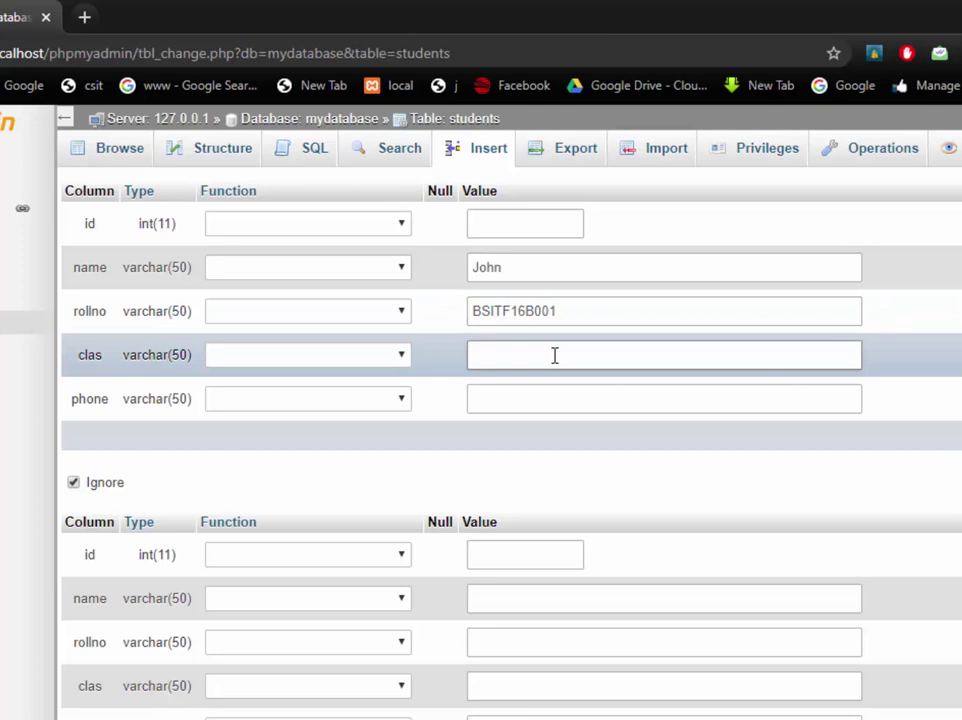
pyautogui.write('Ex')
pyautogui.write('Retake')
pyautogui.click(541, 399)
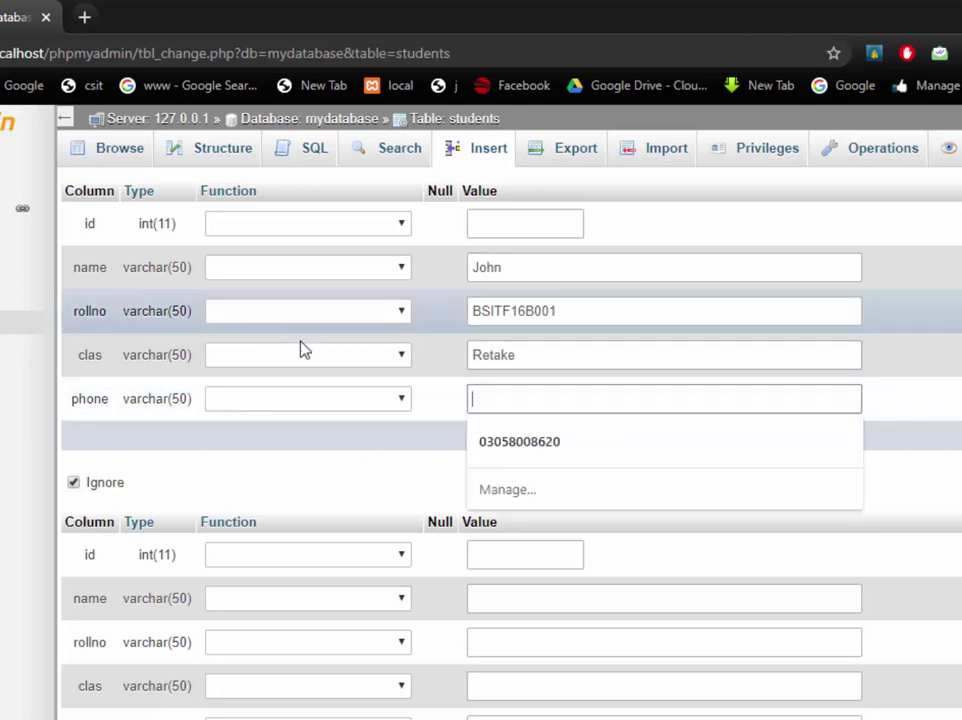
pyautogui.click(913, 405)
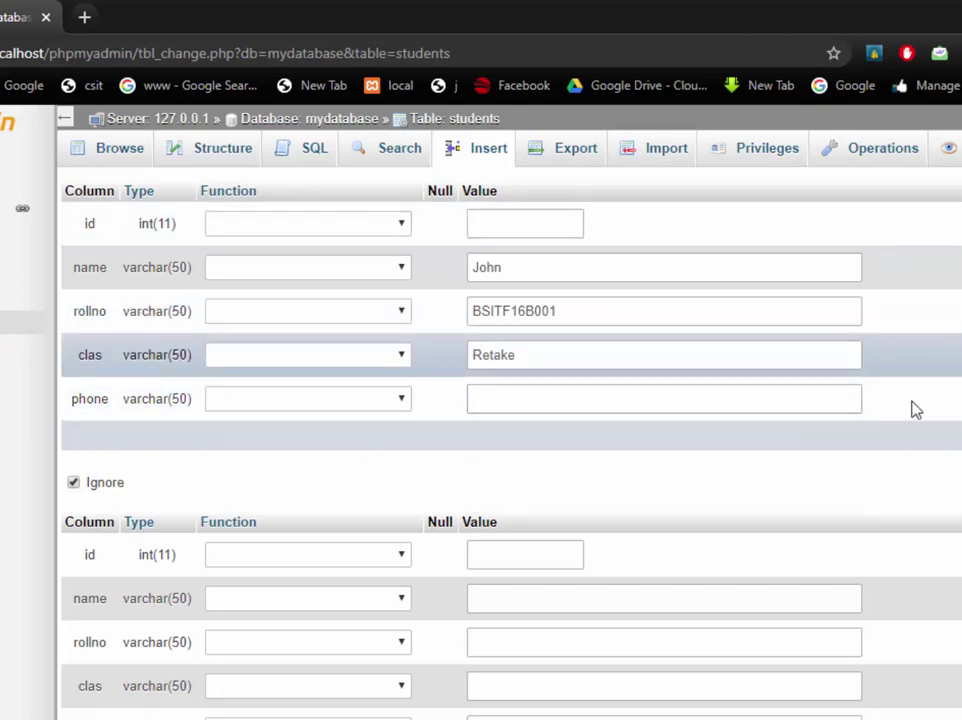
pyautogui.click(819, 398)
pyautogui.click(470, 398)
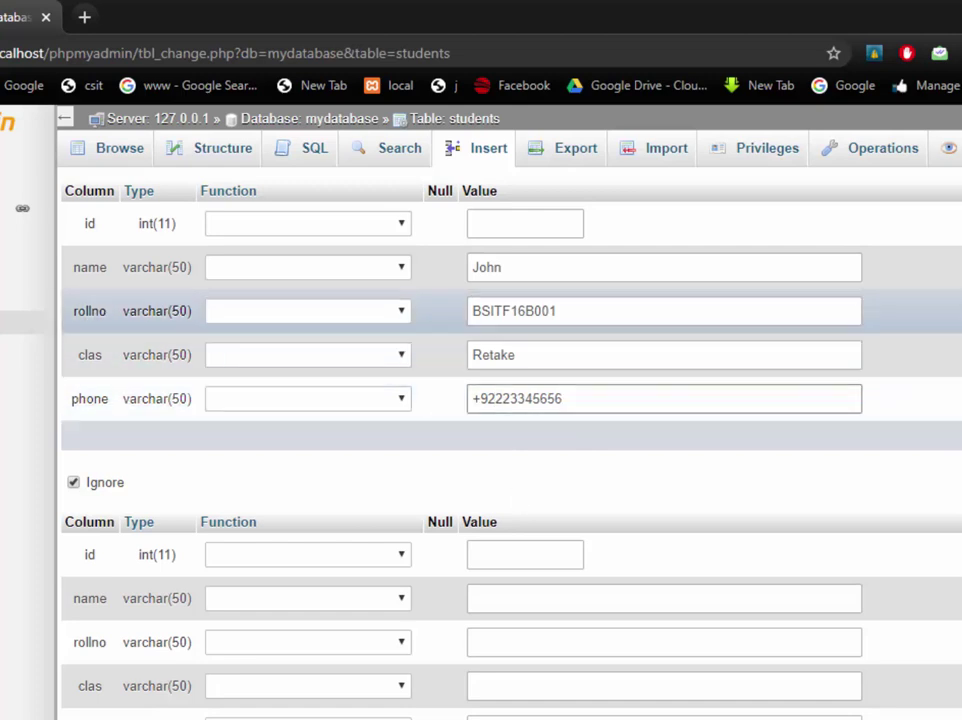
pyautogui.click(533, 597)
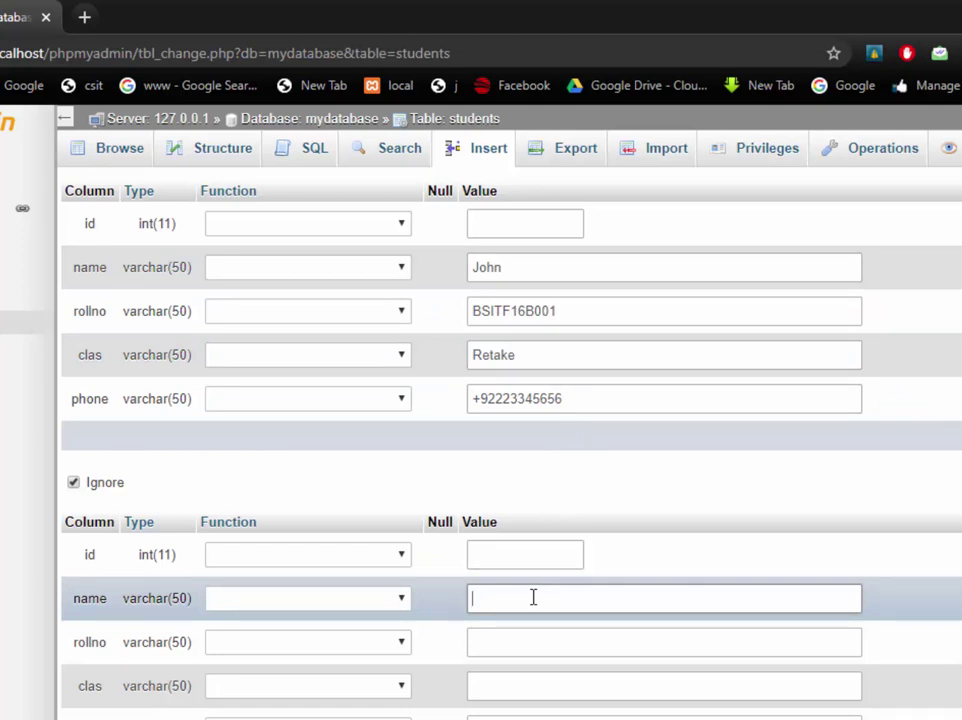
# Fill the second record with a name, the first roll number ending in 2, and clas Retake
pyautogui.write('Smith')
pyautogui.press('Tab')
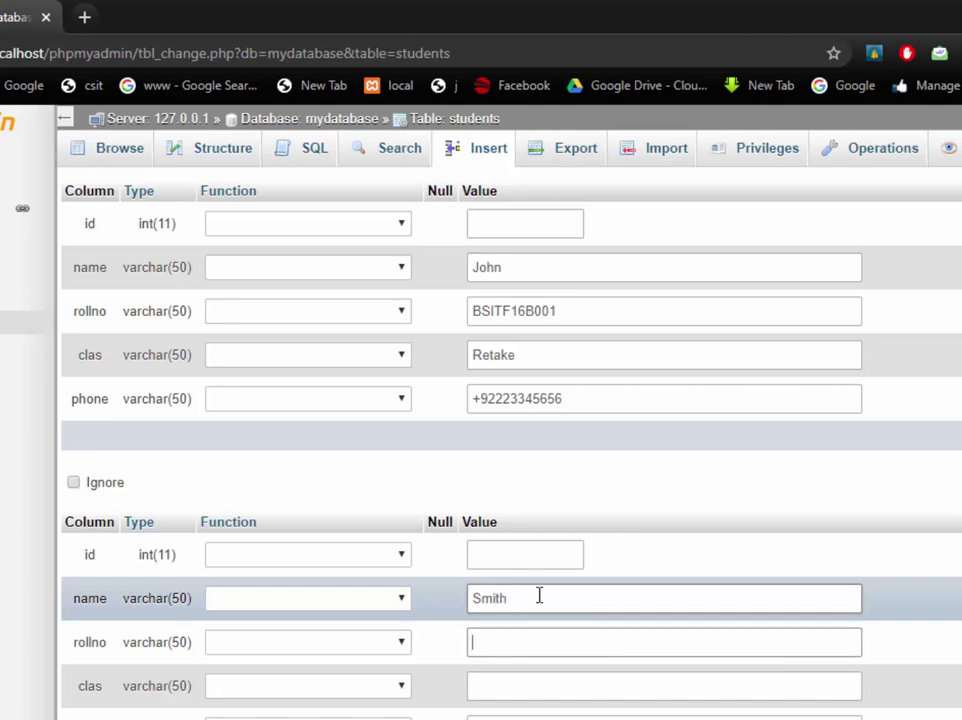
pyautogui.moveTo(575, 311); pyautogui.dragTo(82, 286)
pyautogui.hotkey('ctrl', 'c')
pyautogui.click(513, 646)
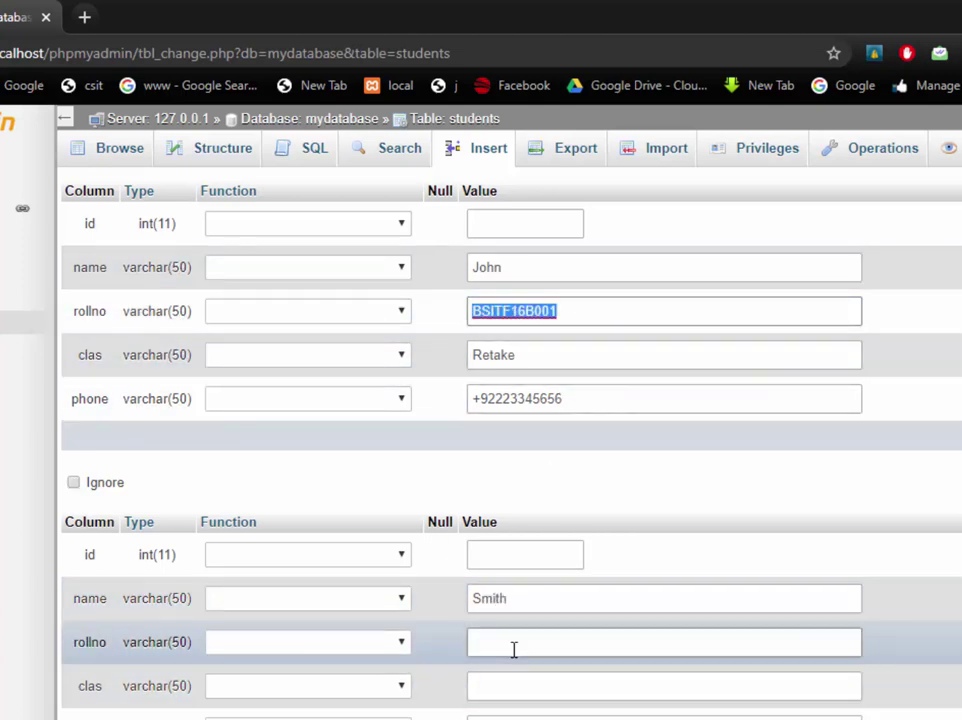
pyautogui.hotkey('ctrl', 'v')
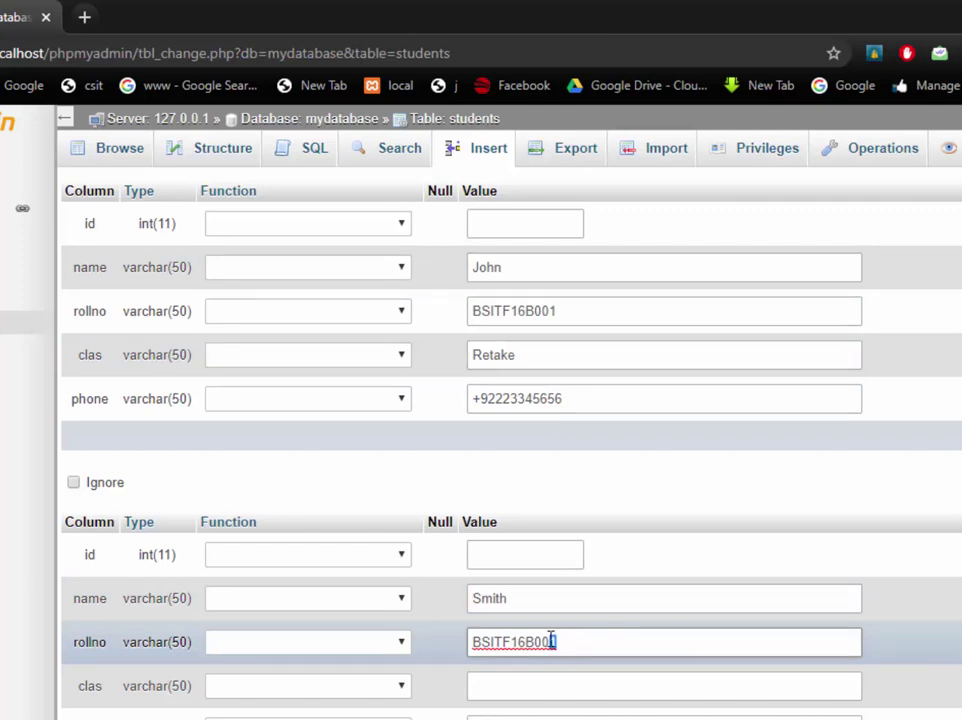
pyautogui.moveTo(524, 645); pyautogui.dragTo(538, 646)
pyautogui.click(553, 642)
pyautogui.press('BackSpace')
pyautogui.write('2')
pyautogui.click(565, 682)
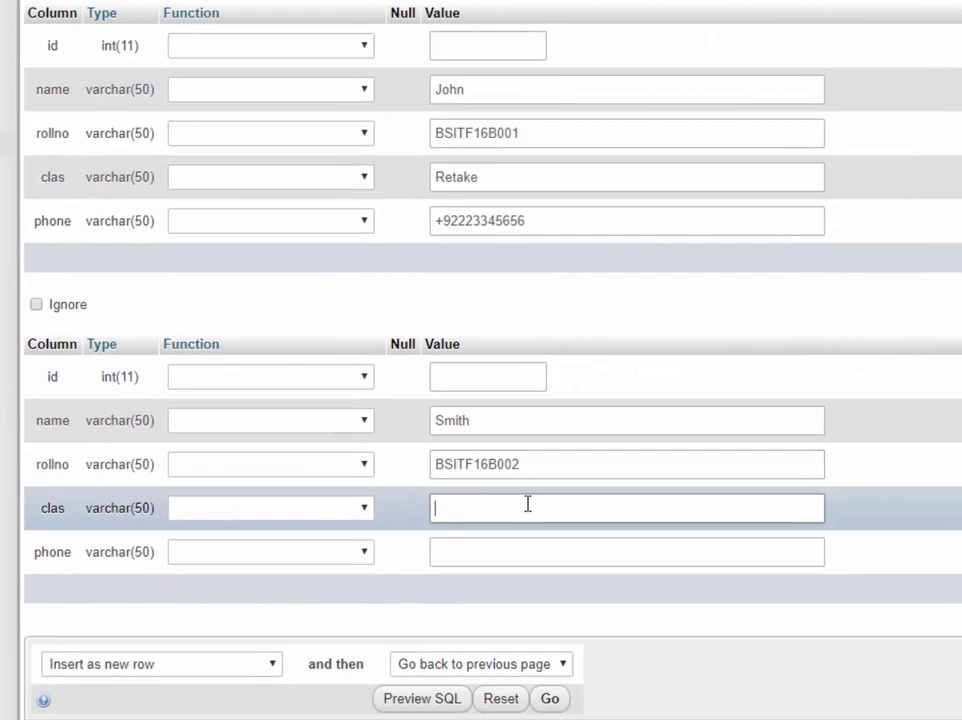
pyautogui.write('Retake')
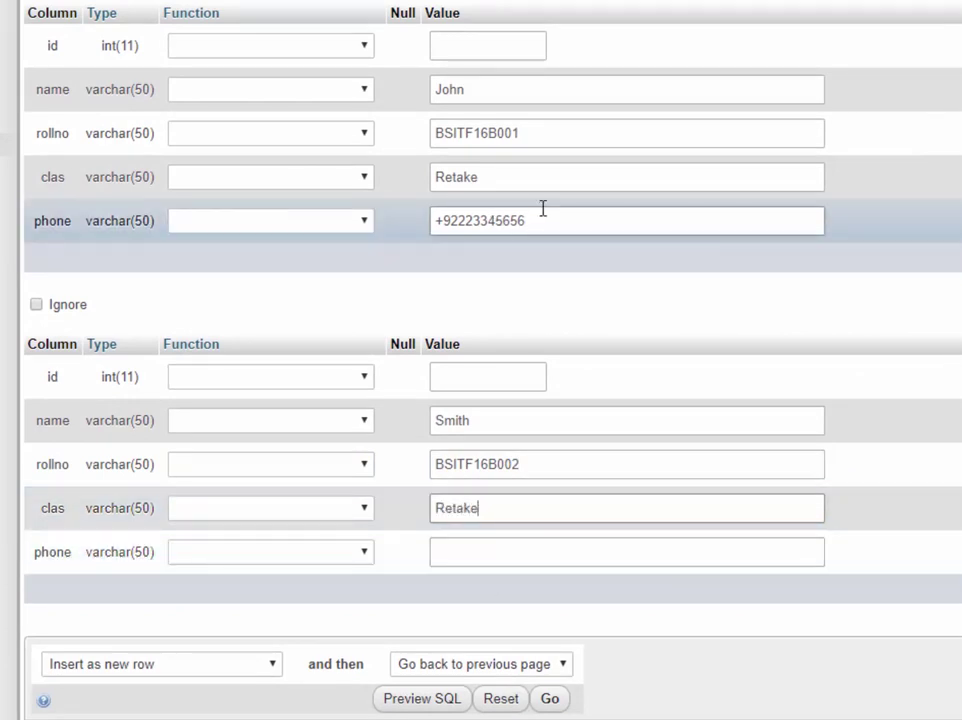
# Give the second record a phone number edited from the first, then insert both rows
pyautogui.moveTo(543, 208); pyautogui.dragTo(298, 232)
pyautogui.hotkey('ctrl', 'c')
pyautogui.click(477, 553)
pyautogui.hotkey('ctrl', 'v')
pyautogui.moveTo(533, 554); pyautogui.dragTo(465, 555)
pyautogui.write('1478955')
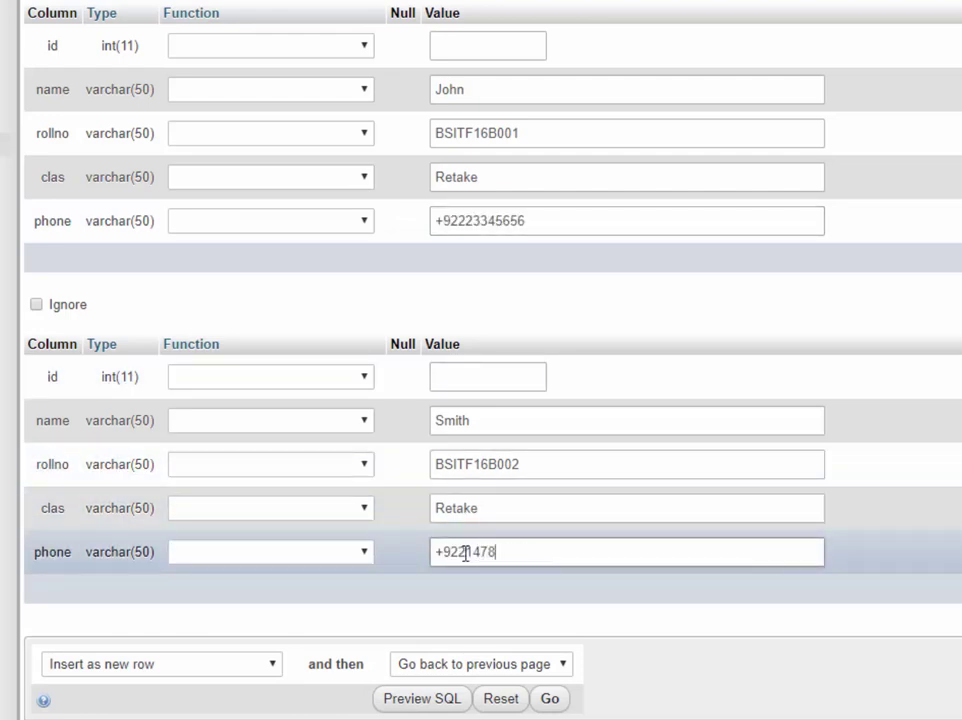
pyautogui.write('5')
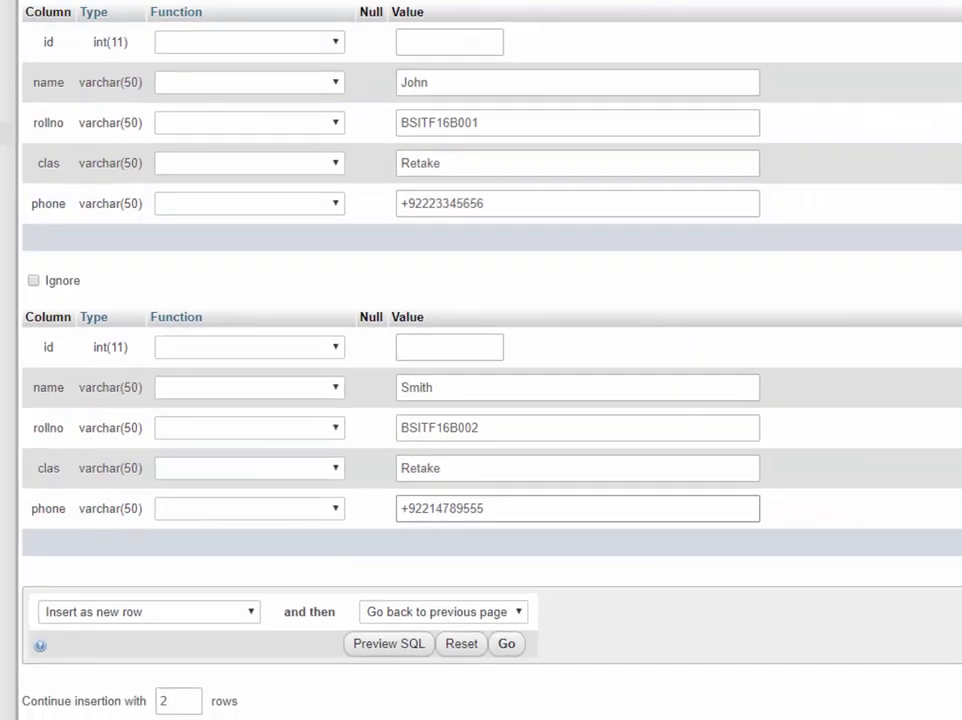
pyautogui.click(961, 540)
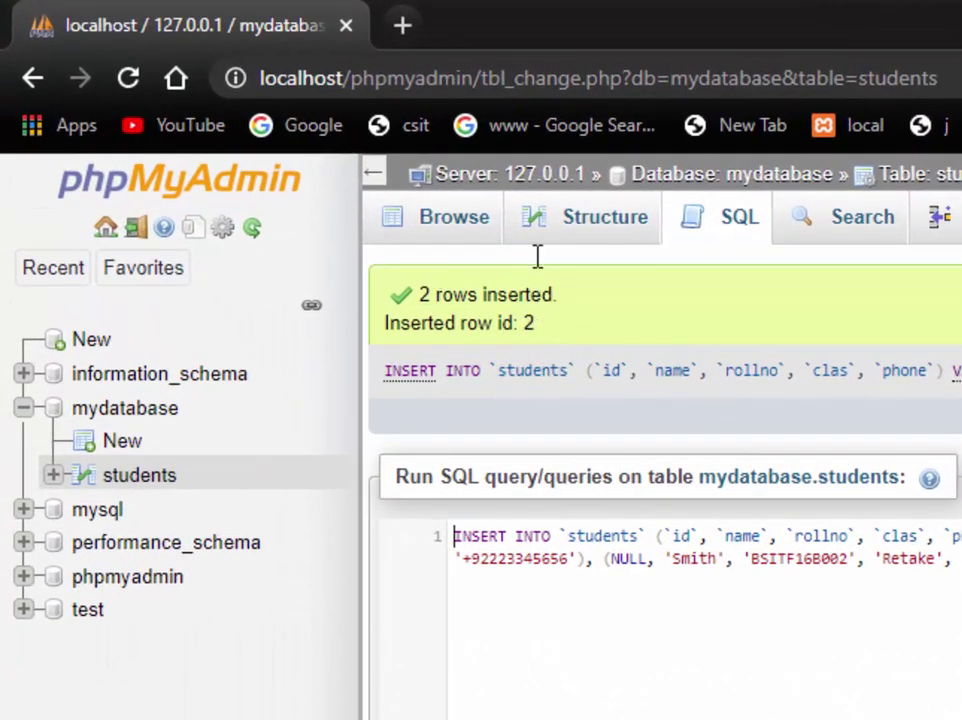
# Browse the students table's two new rows, then switch to Example.php in Sublime Text
pyautogui.click(445, 227)
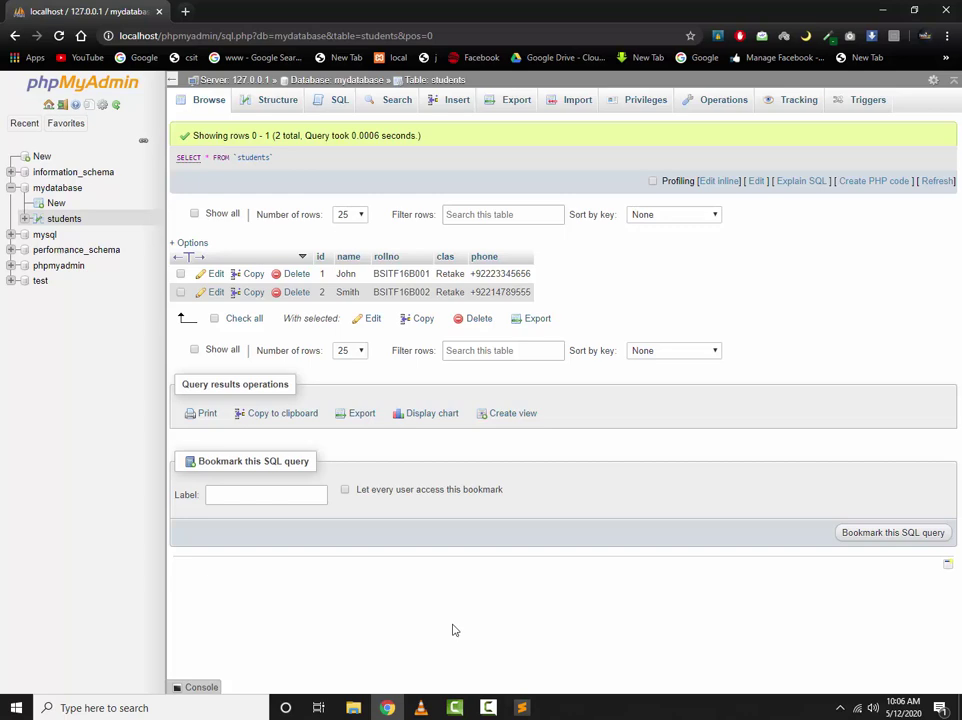
pyautogui.click(522, 707)
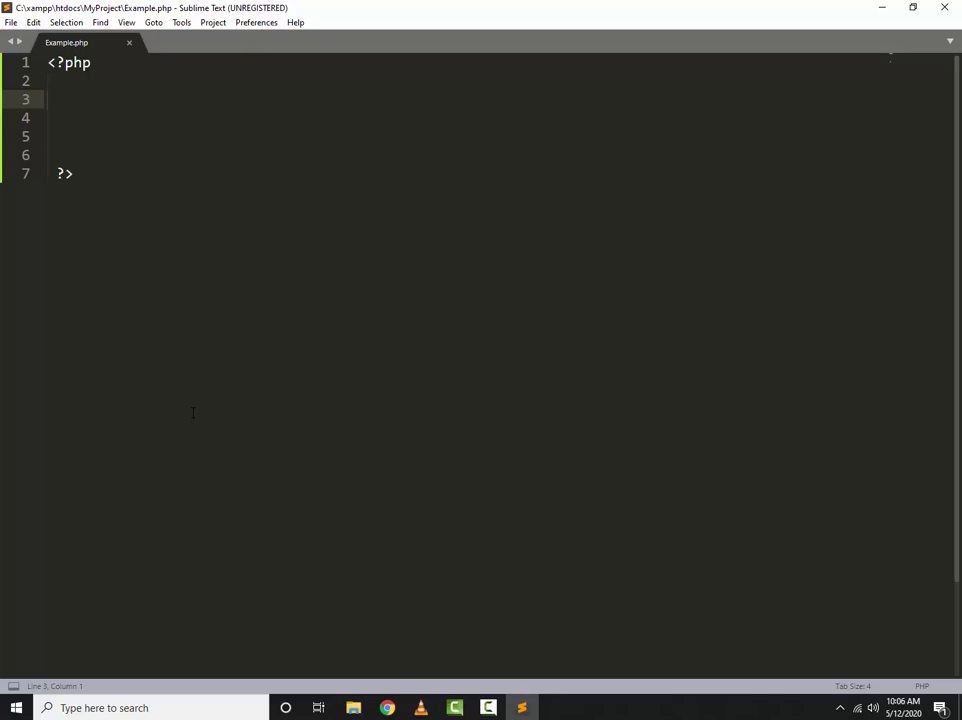
# Add mysqli_connect(); to Example.php with $hostName = ''; on the line above it
pyautogui.press('Return')
pyautogui.press('Return')
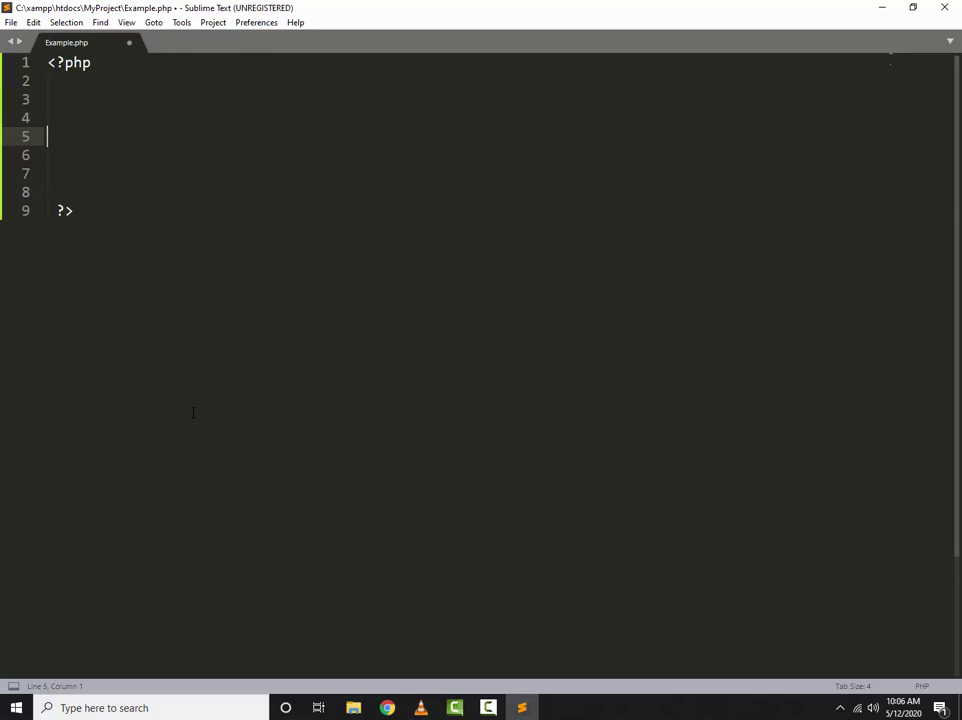
pyautogui.write('mysqli')
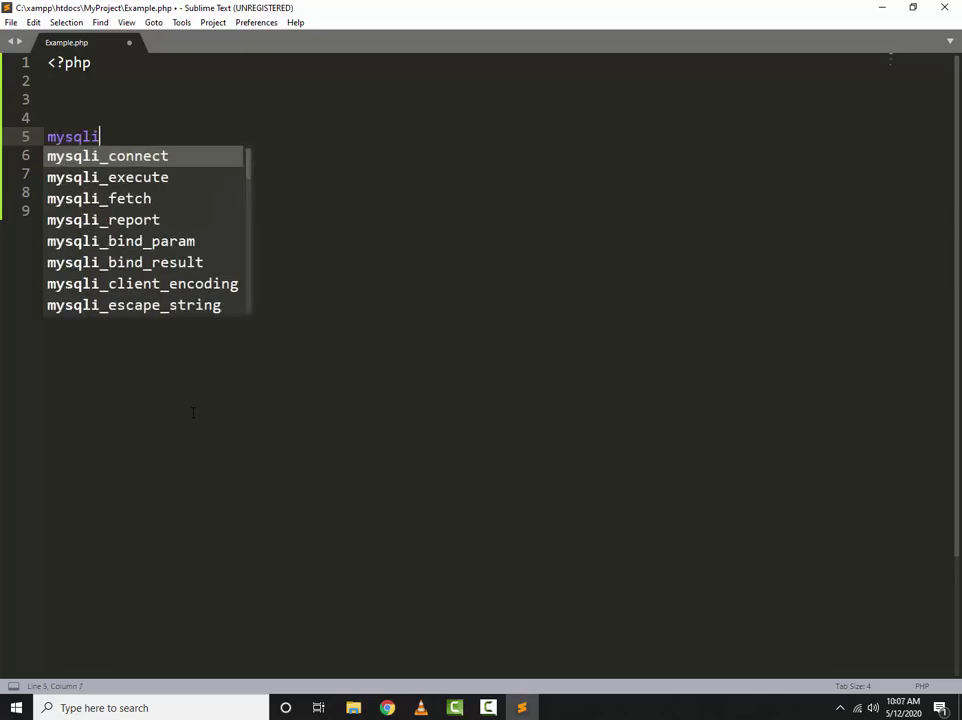
pyautogui.write('_conne')
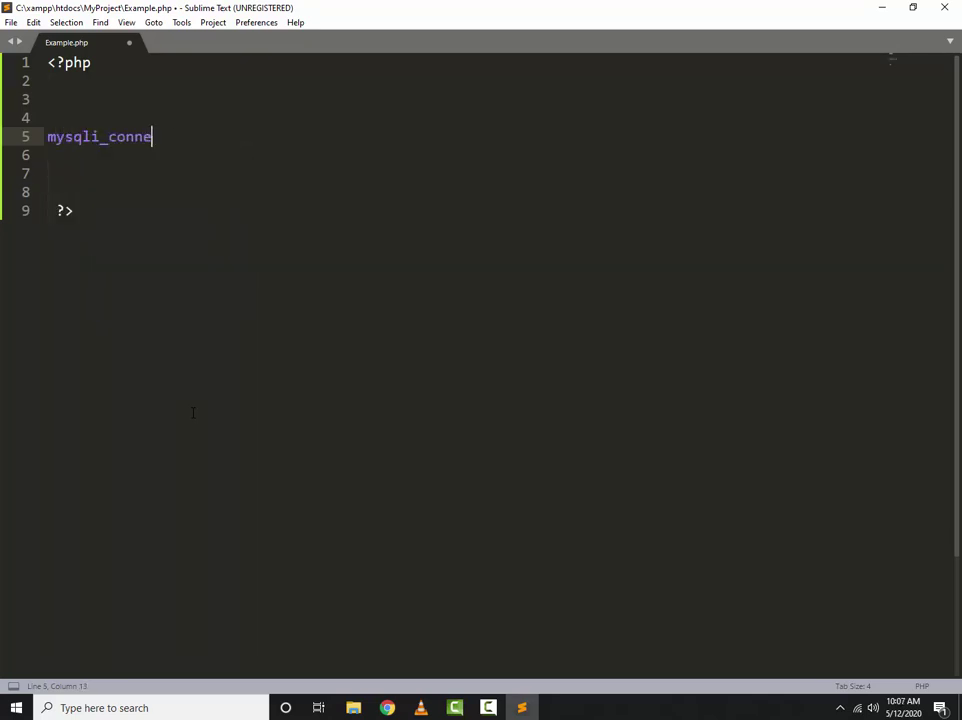
pyautogui.write('ct();')
pyautogui.press('Left')
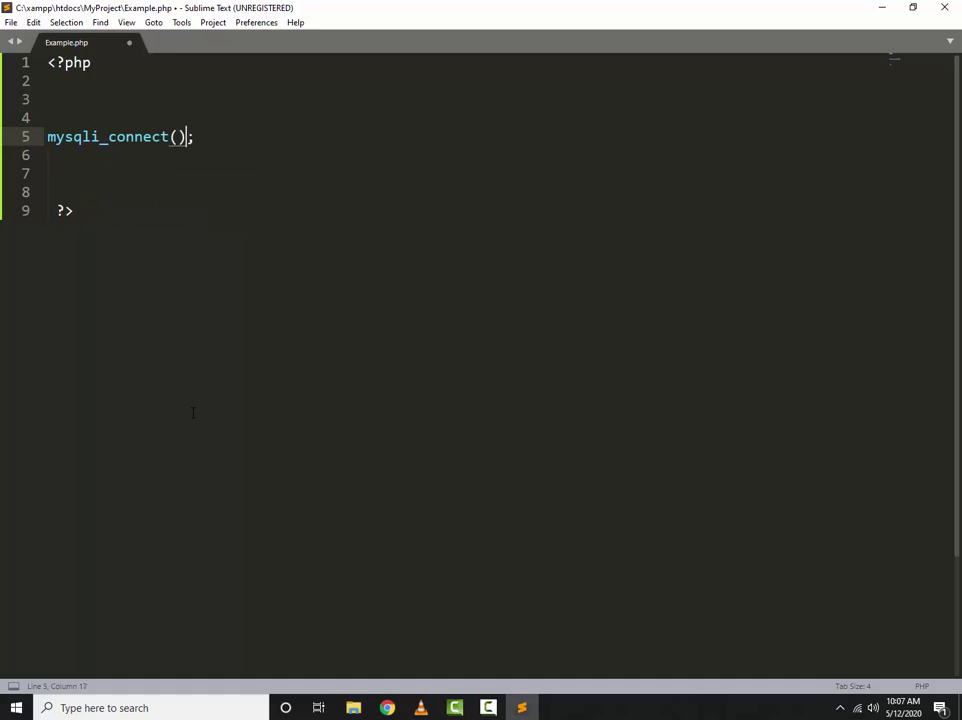
pyautogui.press('Left')
pyautogui.press('Up')
pyautogui.press('Up')
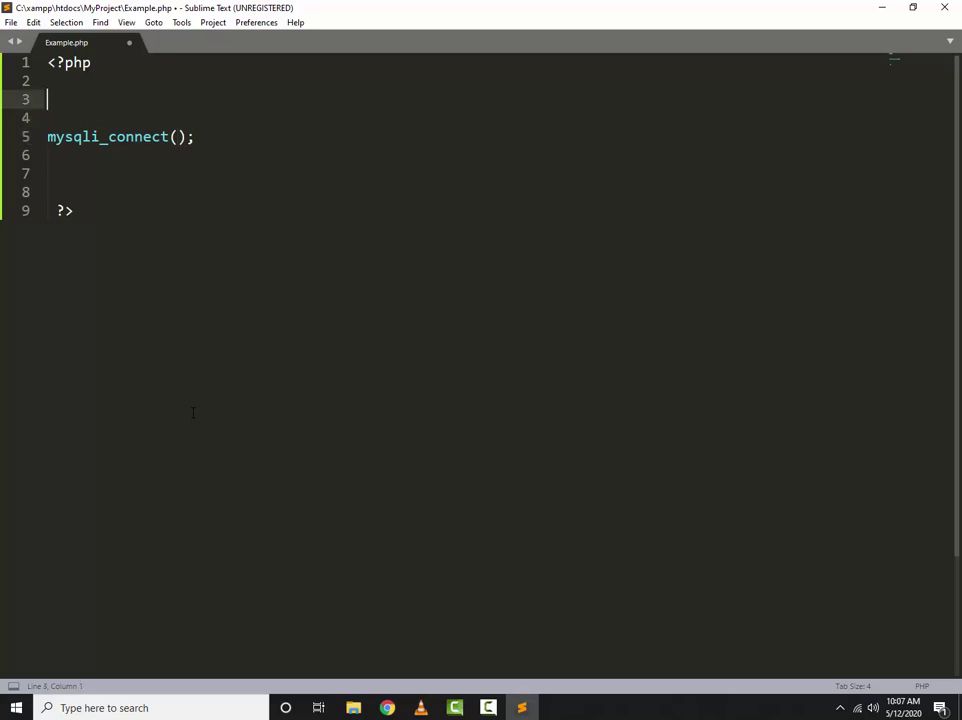
pyautogui.press('Return')
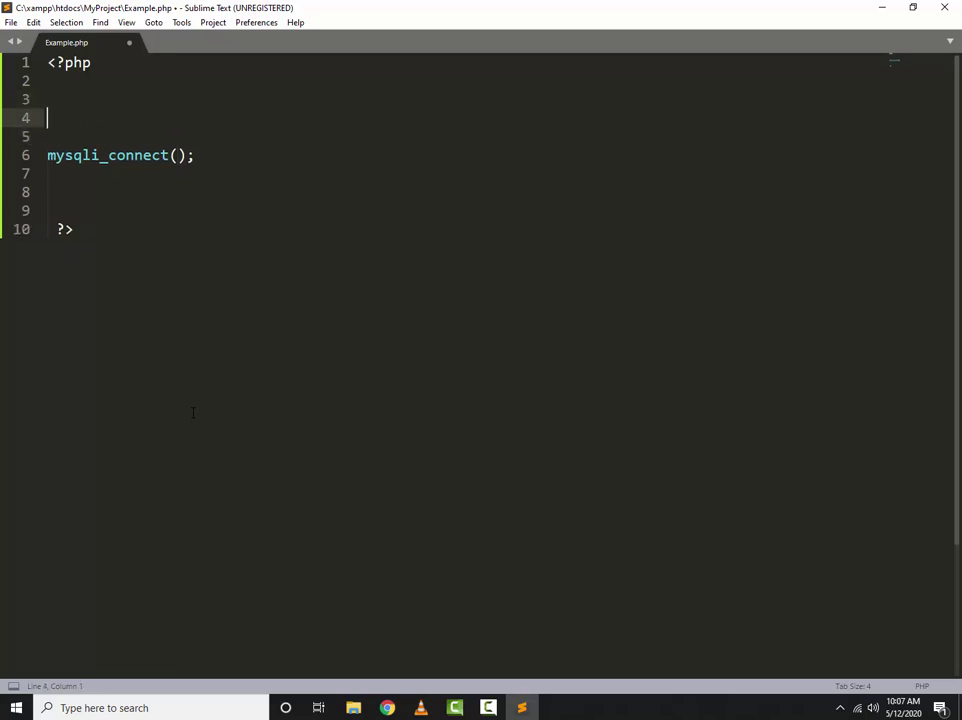
pyautogui.write('$hostName = ')
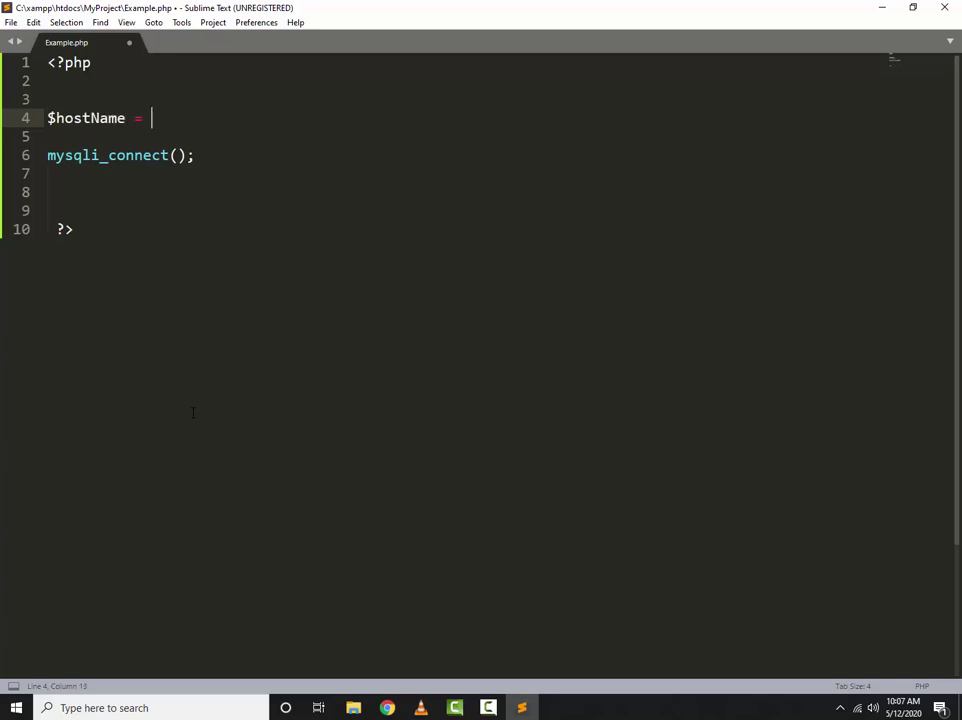
pyautogui.write("'';")
pyautogui.press('Left')
pyautogui.press('Left')
pyautogui.hotkey('alt', 'Tab')
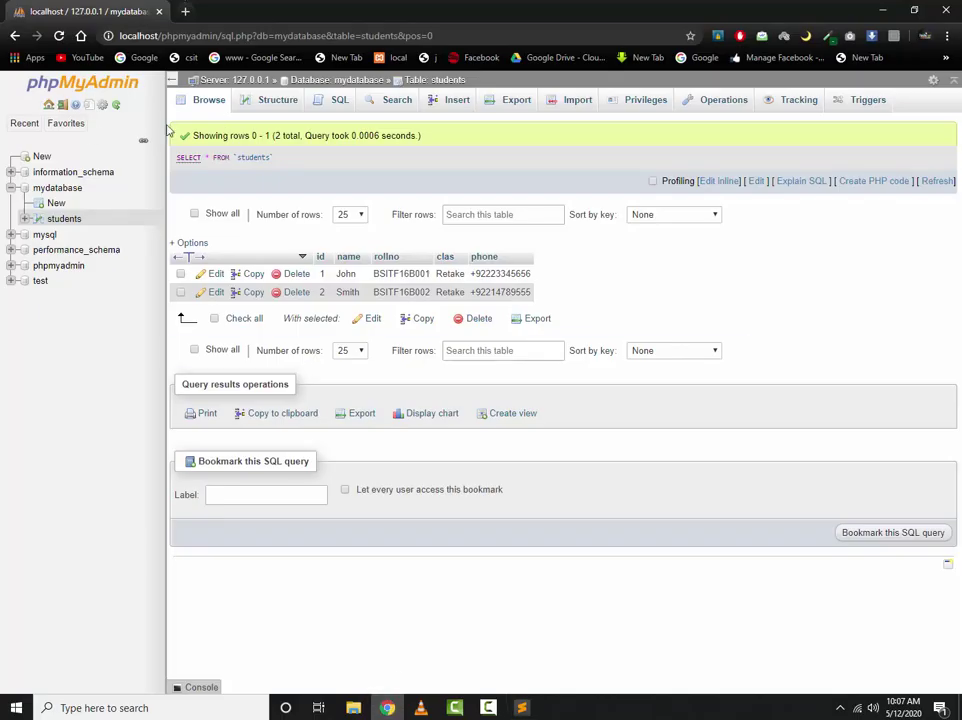
pyautogui.click(160, 35)
pyautogui.click(274, 35)
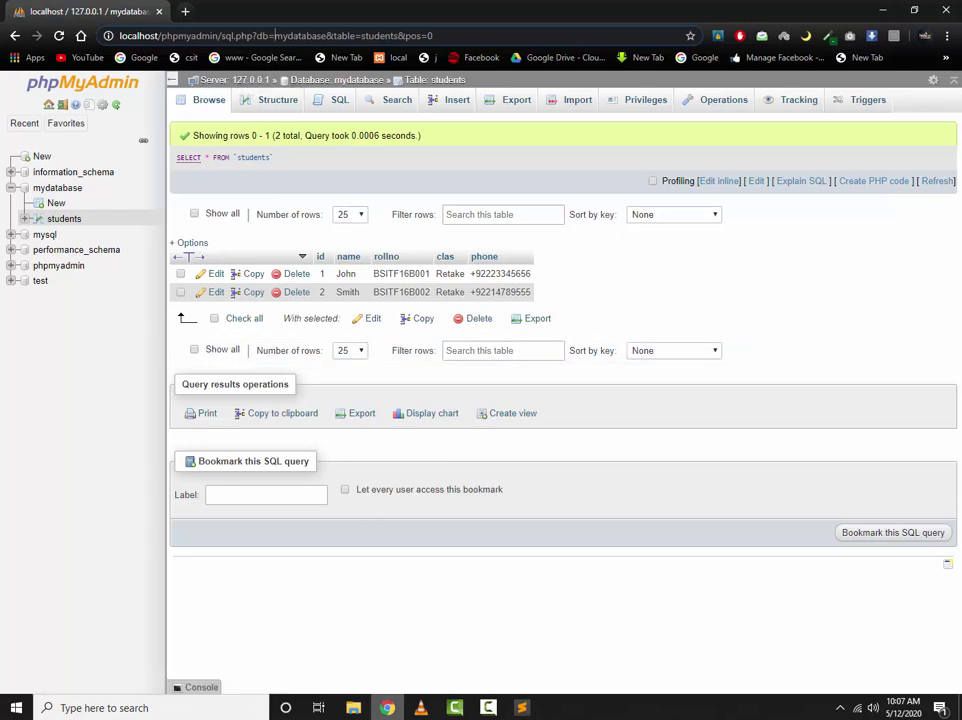
pyautogui.hotkey('alt', 'Tab')
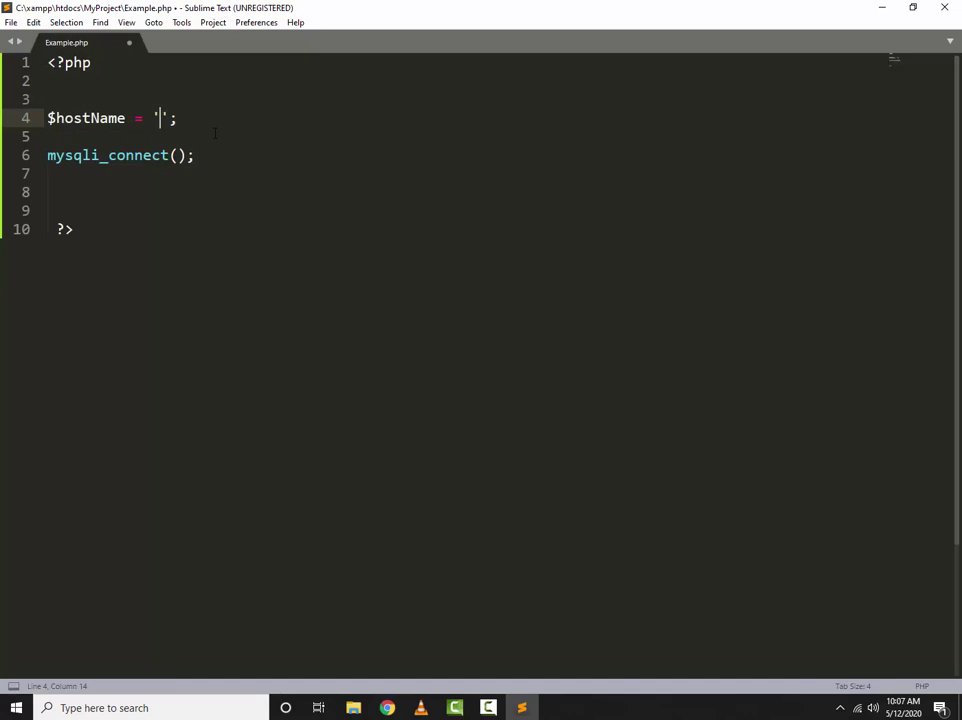
# Set $hostName to 'localhost' and save Example.php
pyautogui.write('localho')
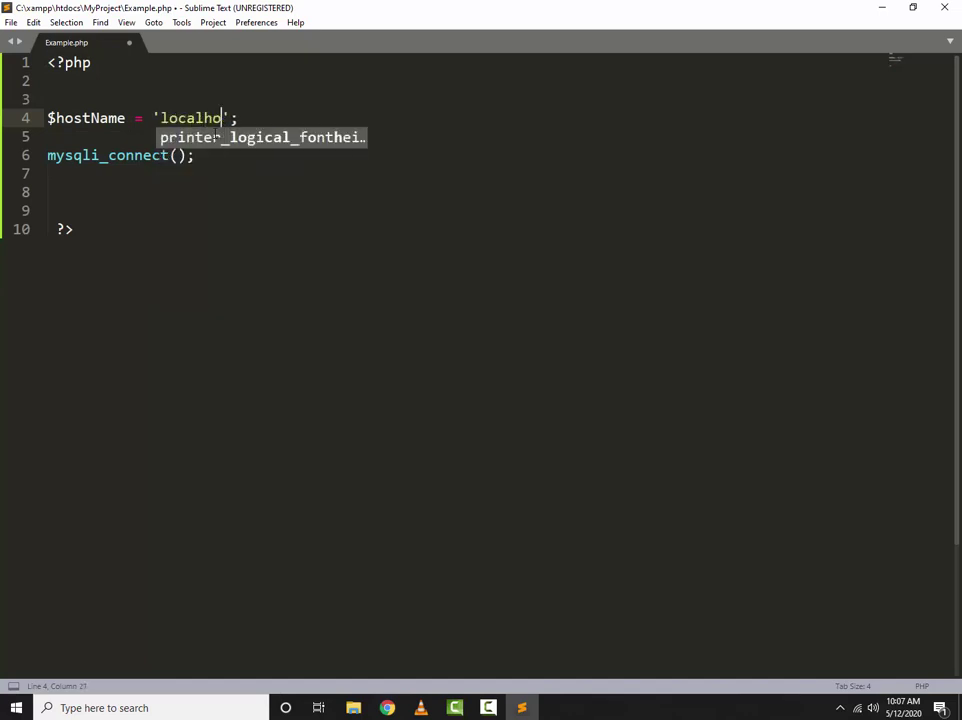
pyautogui.write('st')
pyautogui.click(268, 130)
pyautogui.hotkey('ctrl', 's')
# Start a '$userName =' assignment on a new line below $hostName
pyautogui.click(282, 117)
pyautogui.press('Return')
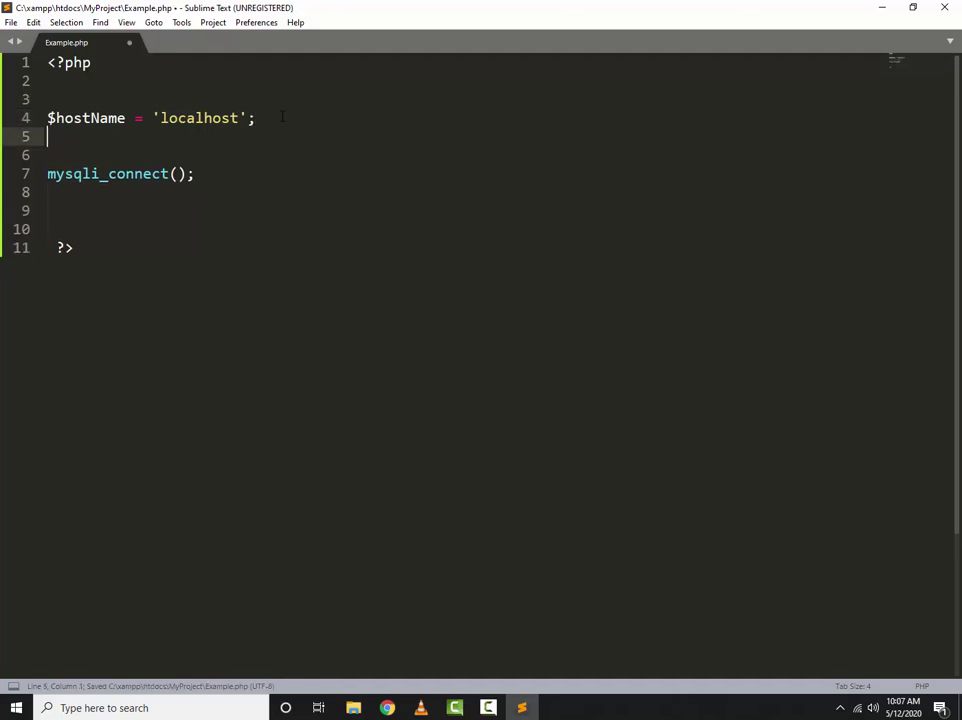
pyautogui.write('$userNam')
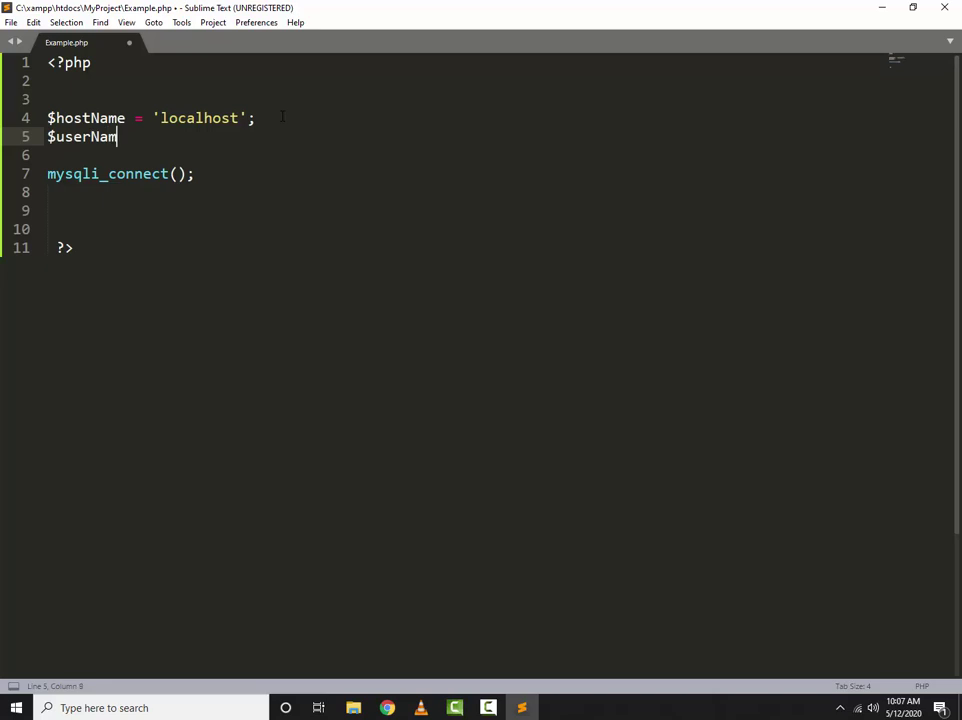
pyautogui.write('e =')
pyautogui.hotkey('alt', 'Tab')
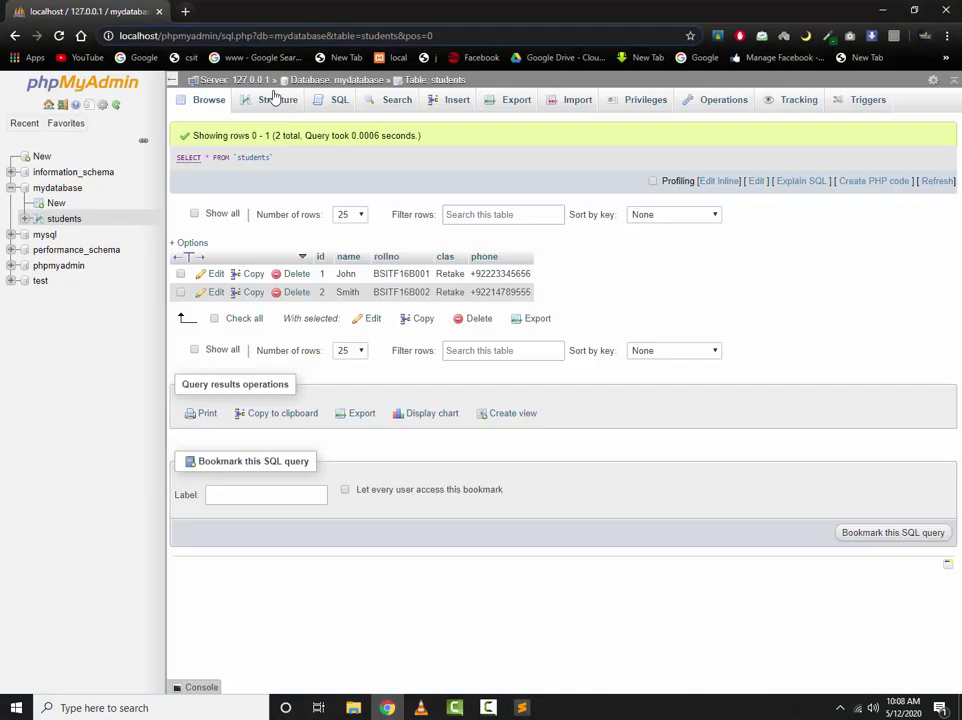
# Check the root account and its hosts 127.0.0.1 and localhost in the User accounts overview
pyautogui.click(48, 104)
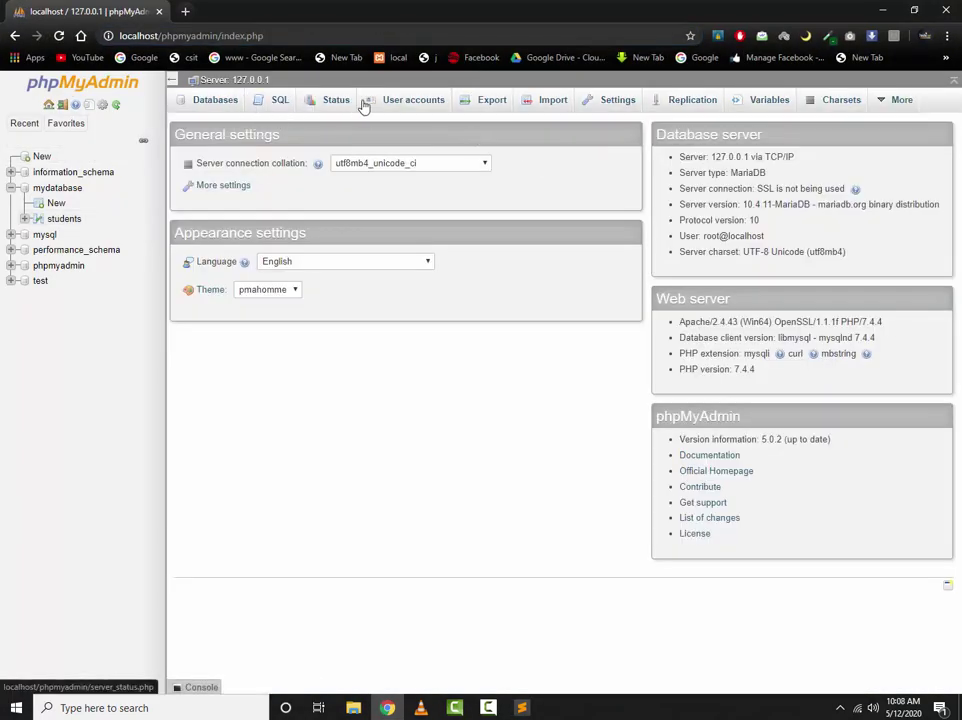
pyautogui.click(408, 104)
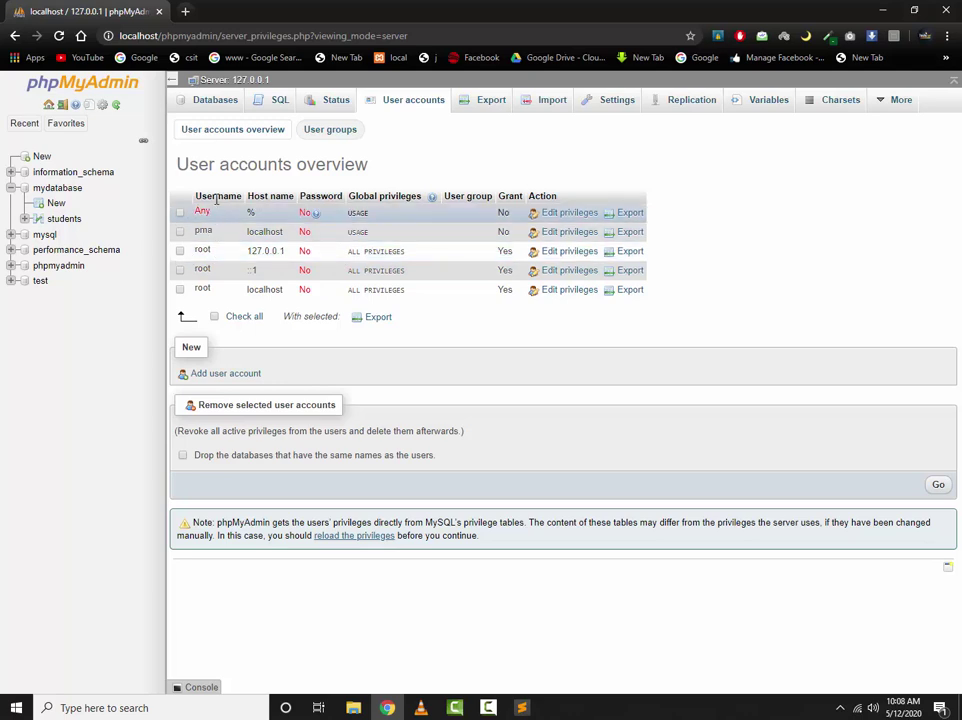
pyautogui.doubleClick(198, 251)
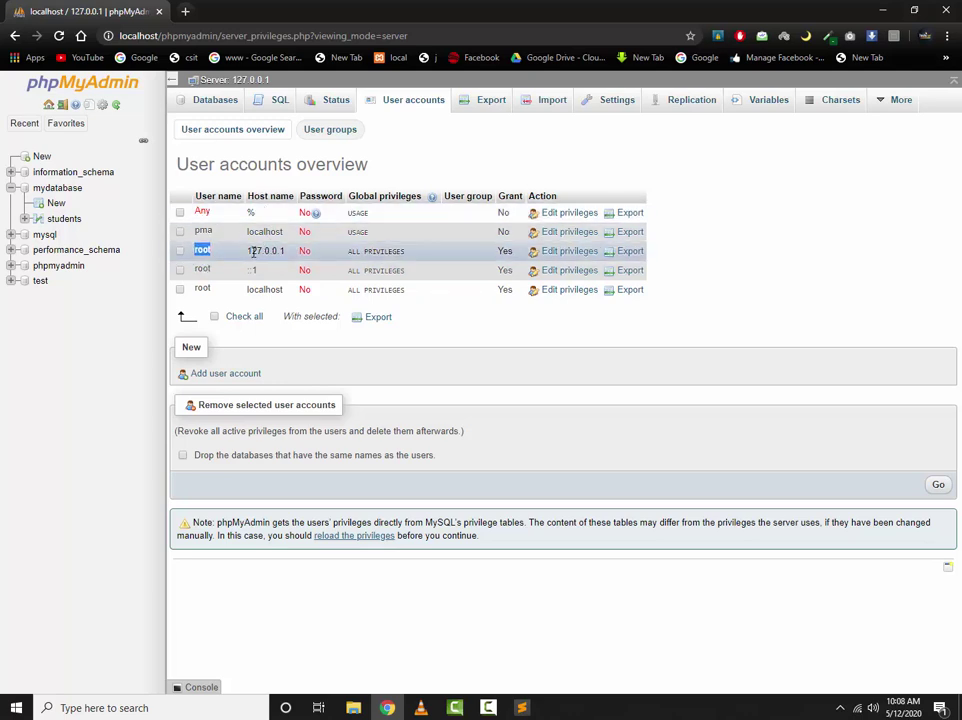
pyautogui.moveTo(250, 252); pyautogui.dragTo(277, 252)
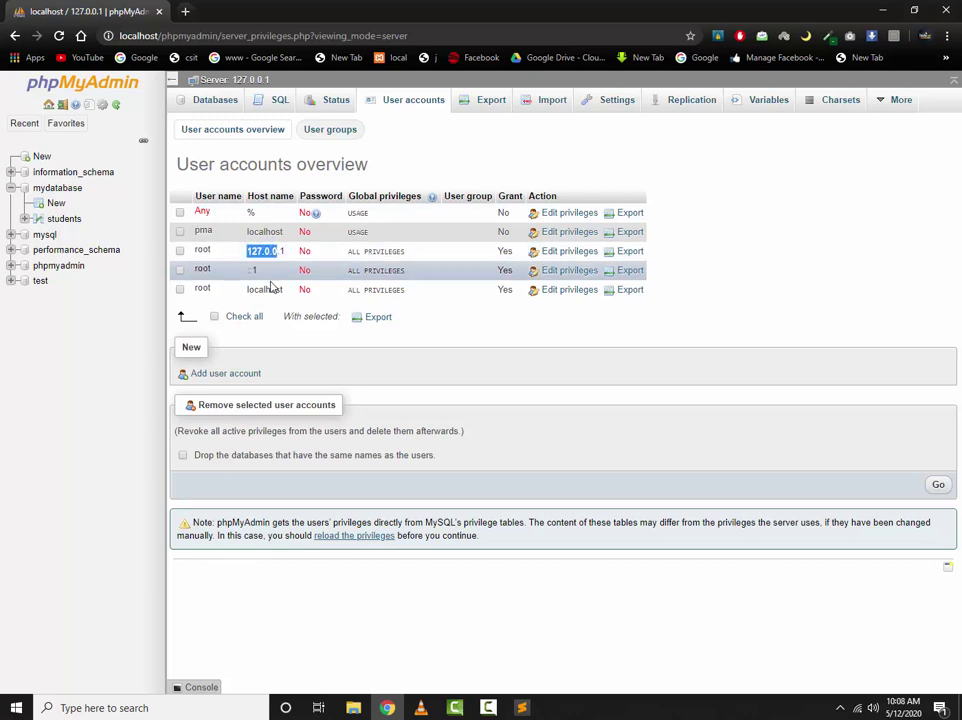
pyautogui.doubleClick(264, 289)
pyautogui.moveTo(248, 251); pyautogui.dragTo(283, 251)
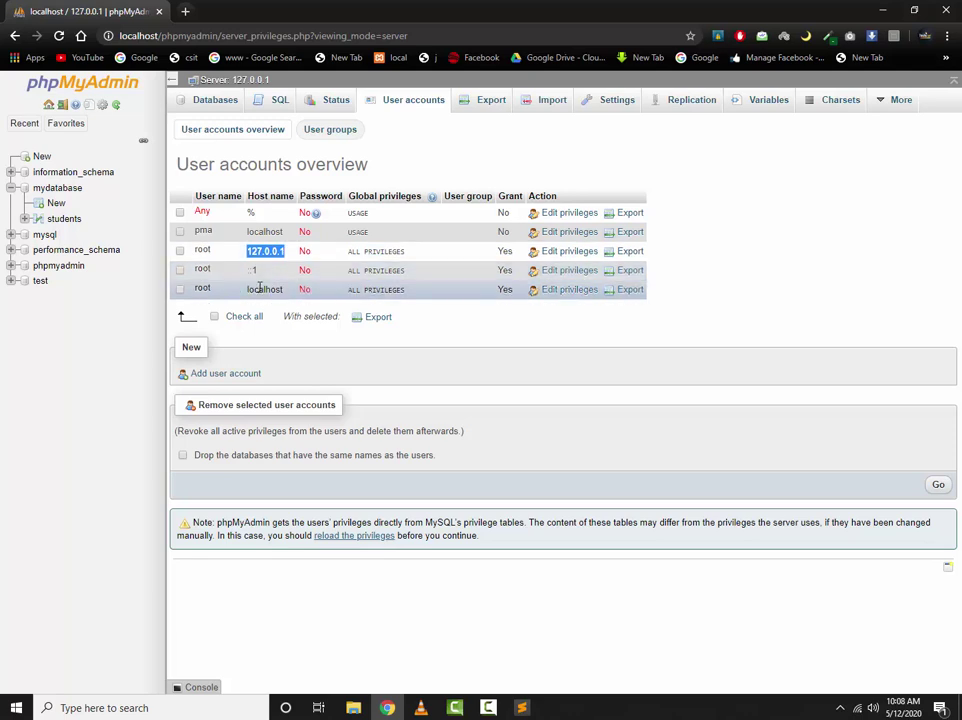
pyautogui.click(259, 288)
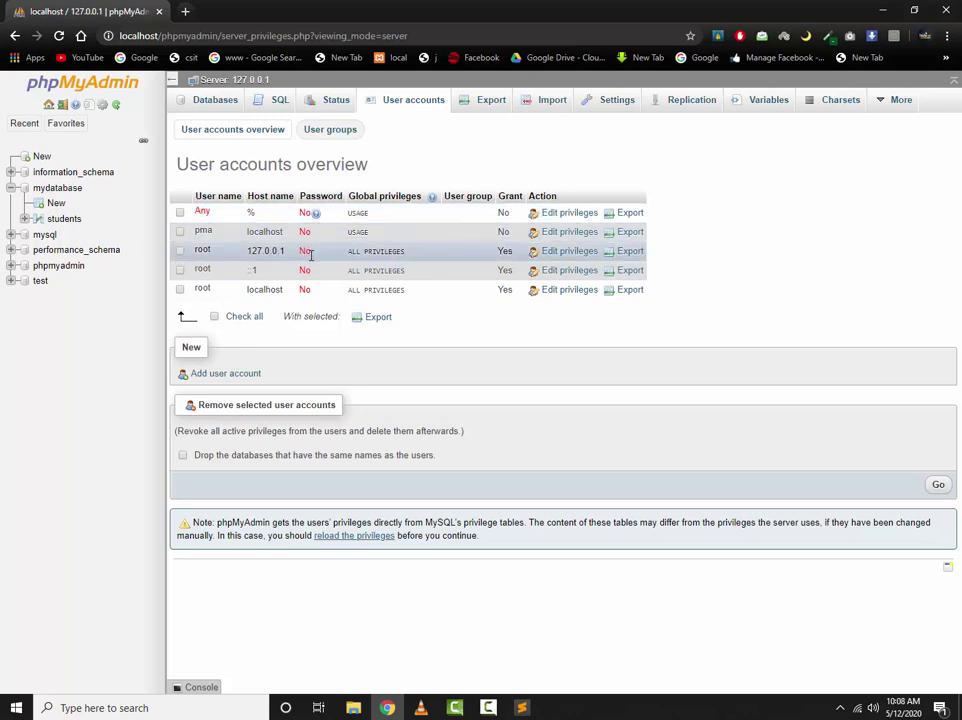
pyautogui.click(519, 710)
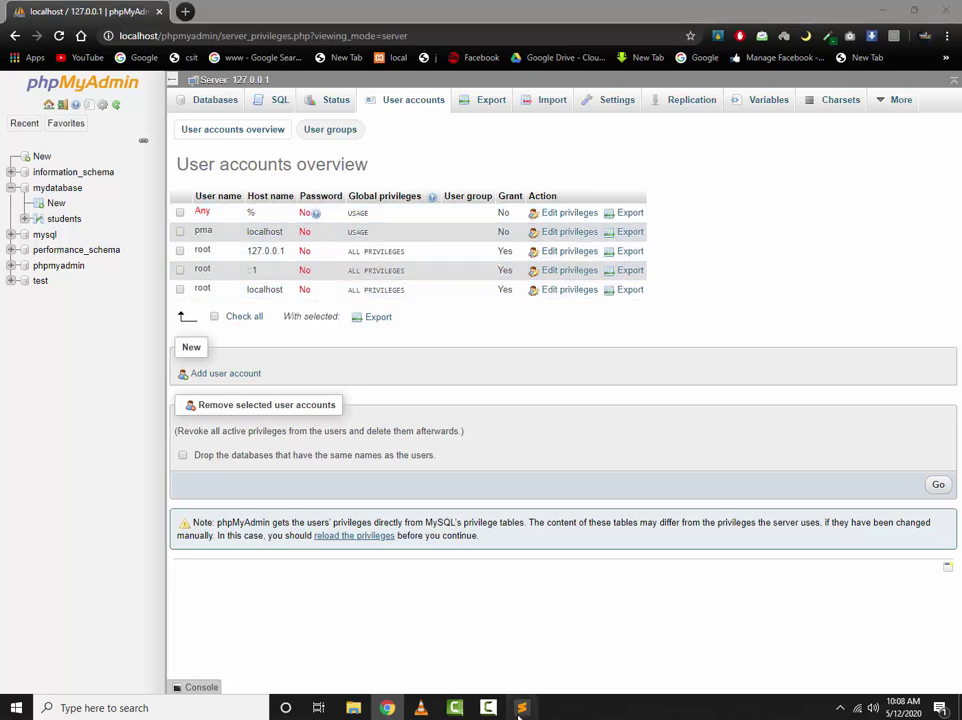
# Set $userName to 'root', then add $password = '' and a $databaseName line below it
pyautogui.write("'root")
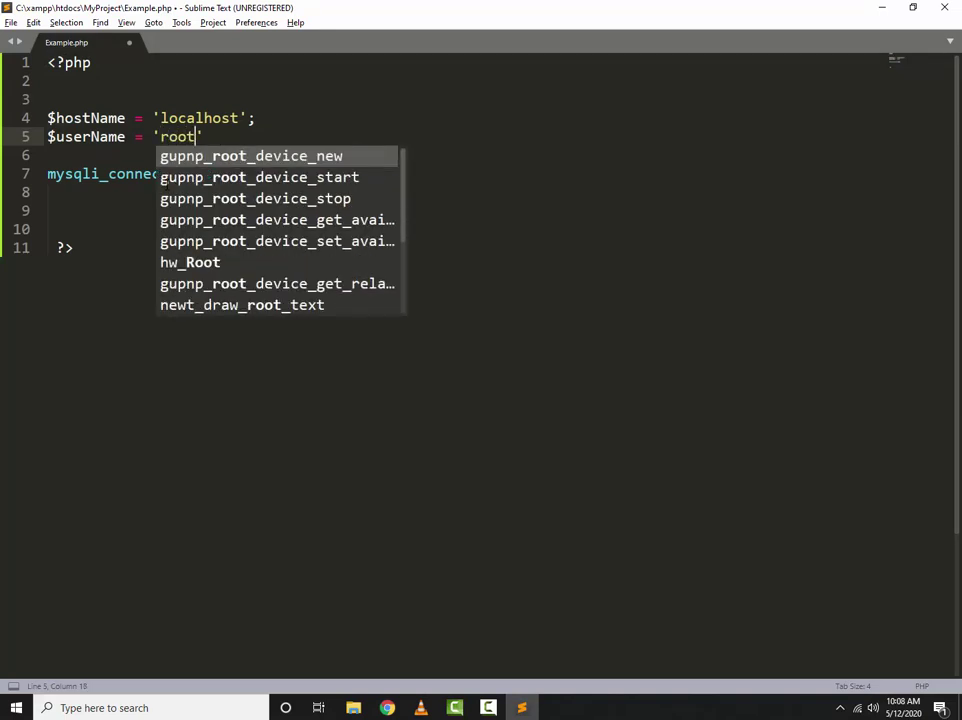
pyautogui.write("';")
pyautogui.press('Return')
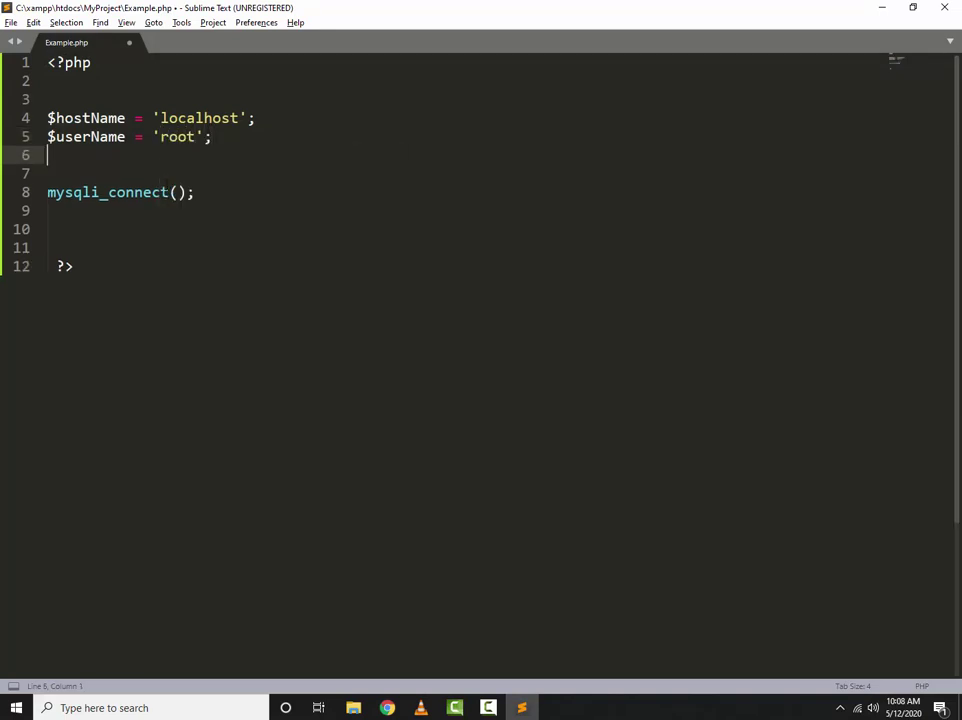
pyautogui.write('$password = ')
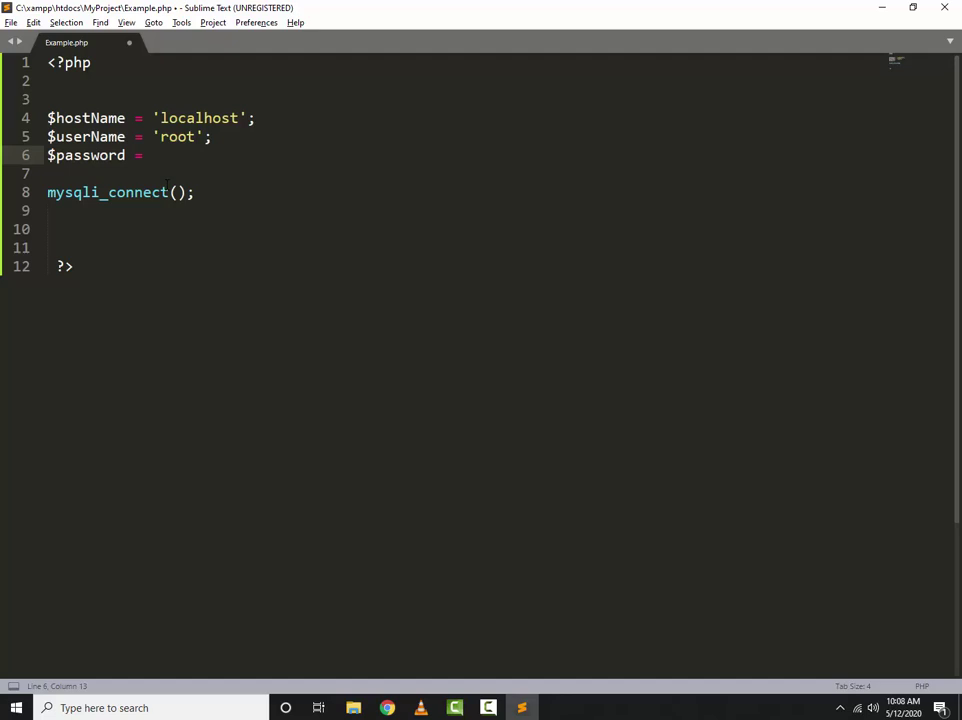
pyautogui.write("'';")
pyautogui.press('Return')
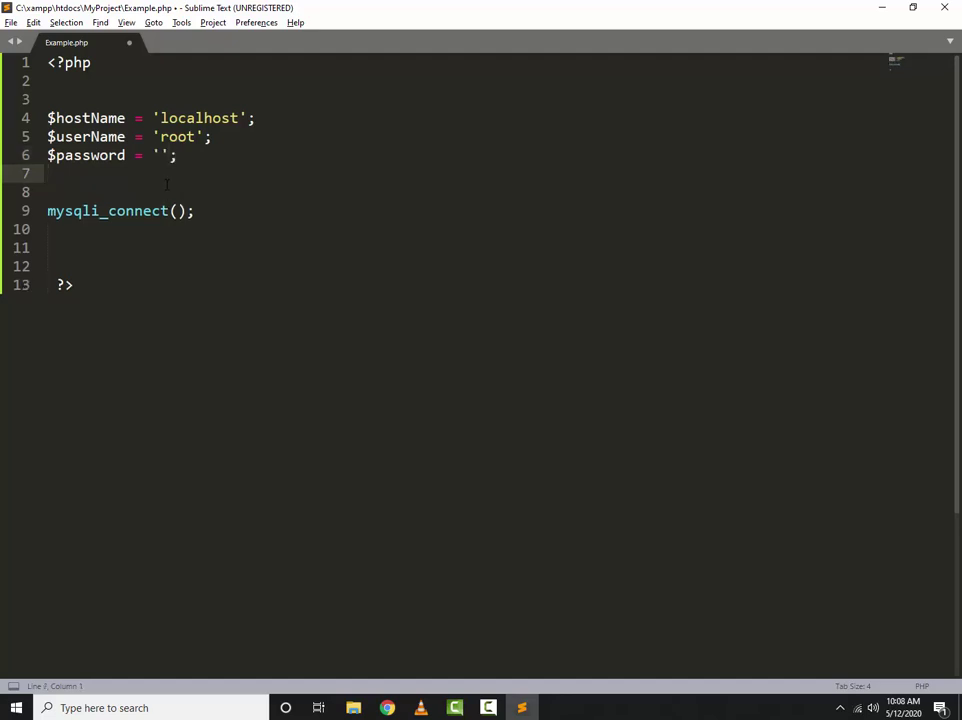
pyautogui.write('$databaseName')
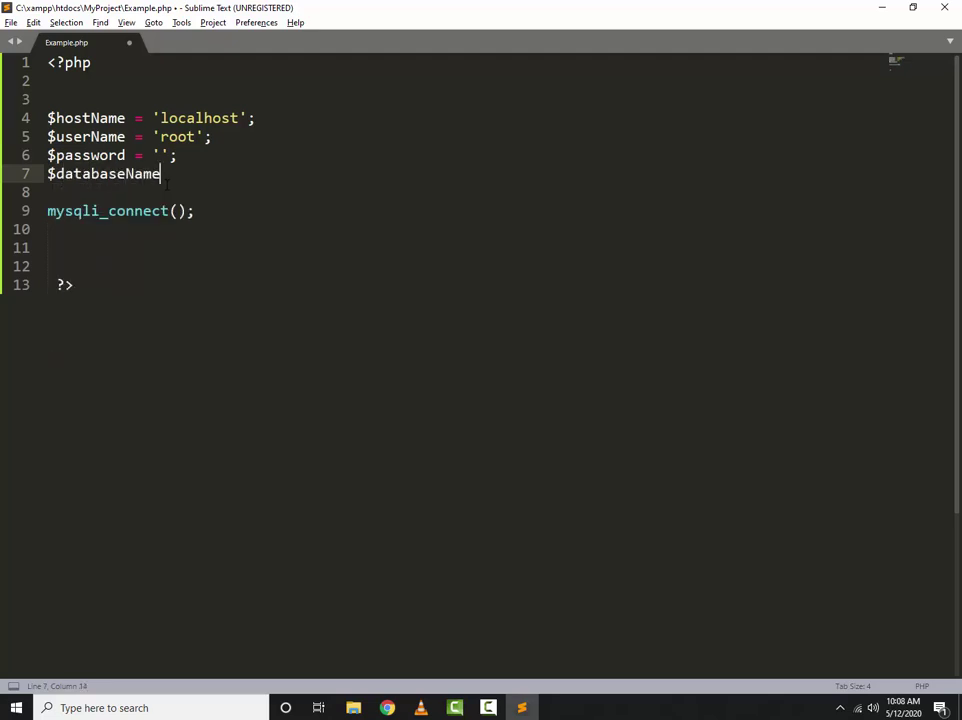
pyautogui.write(' = ;')
pyautogui.press('BackSpace')
pyautogui.hotkey('alt', 'Tab')
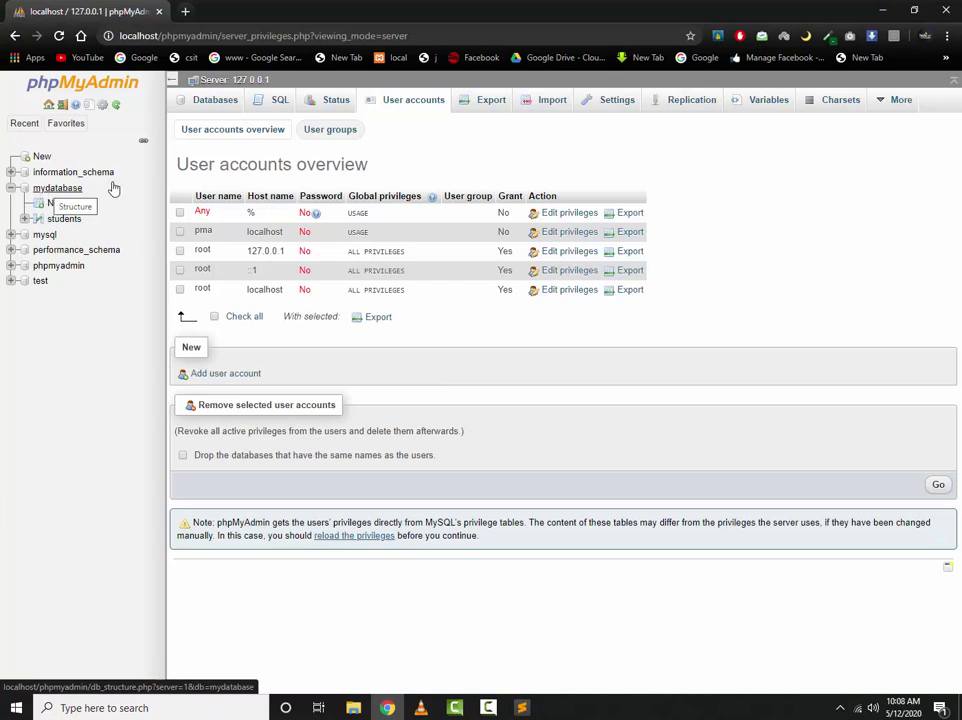
# Show phpMyAdmin's Databases list and select the name mydatabase in the navigation tree
pyautogui.click(212, 104)
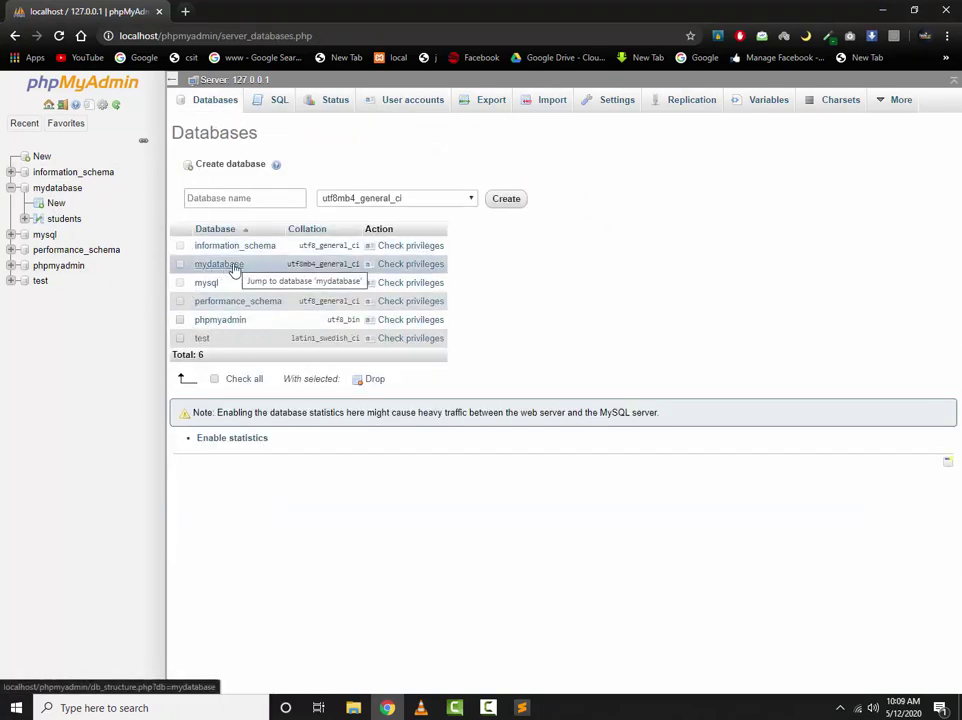
pyautogui.moveTo(84, 188); pyautogui.dragTo(40, 189)
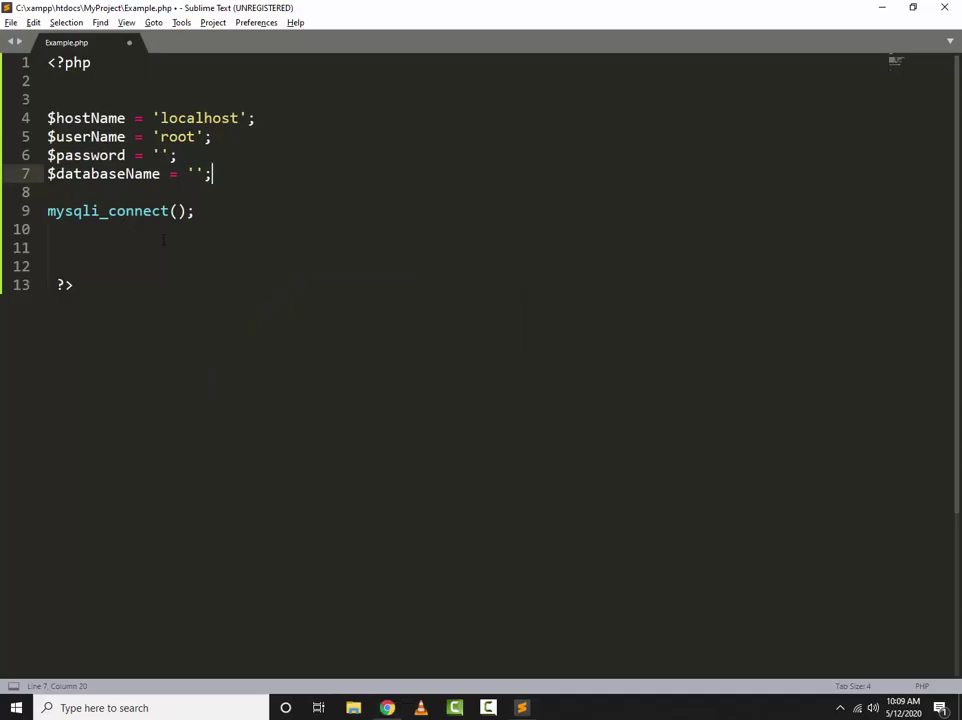
# Paste mydatabase into the $databaseName quotes and save Example.php
pyautogui.hotkey('alt', 'Tab')
pyautogui.write('mydatabase')
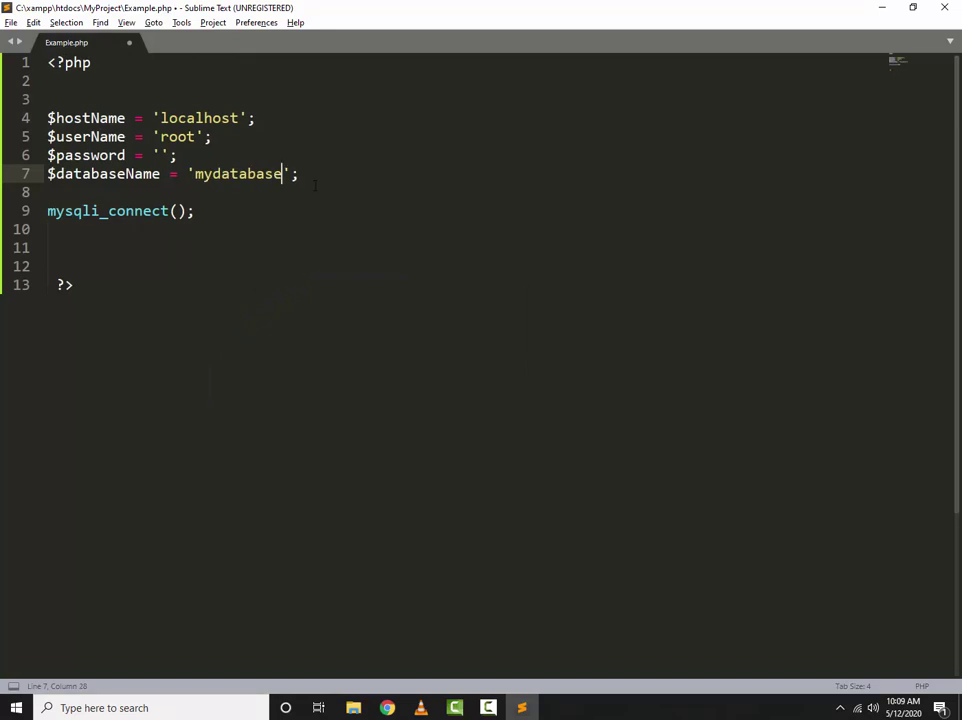
pyautogui.press('Right')
pyautogui.press('Down')
pyautogui.hotkey('ctrl', 's')
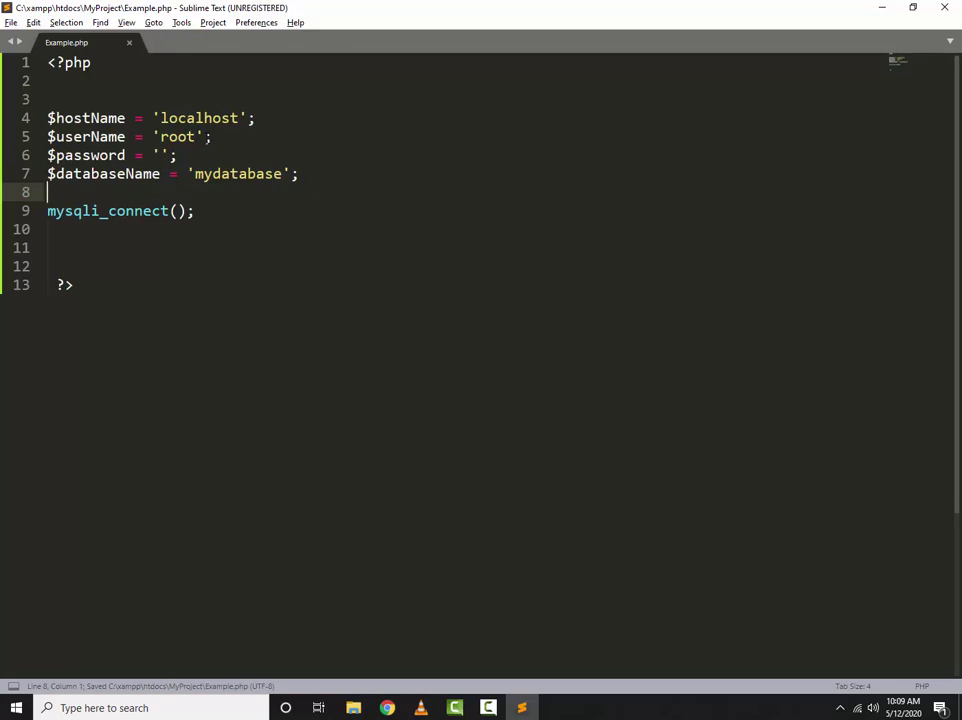
# Pass $hostName, $userName, $password and $databaseName as the mysqli_connect() arguments
pyautogui.click(176, 211)
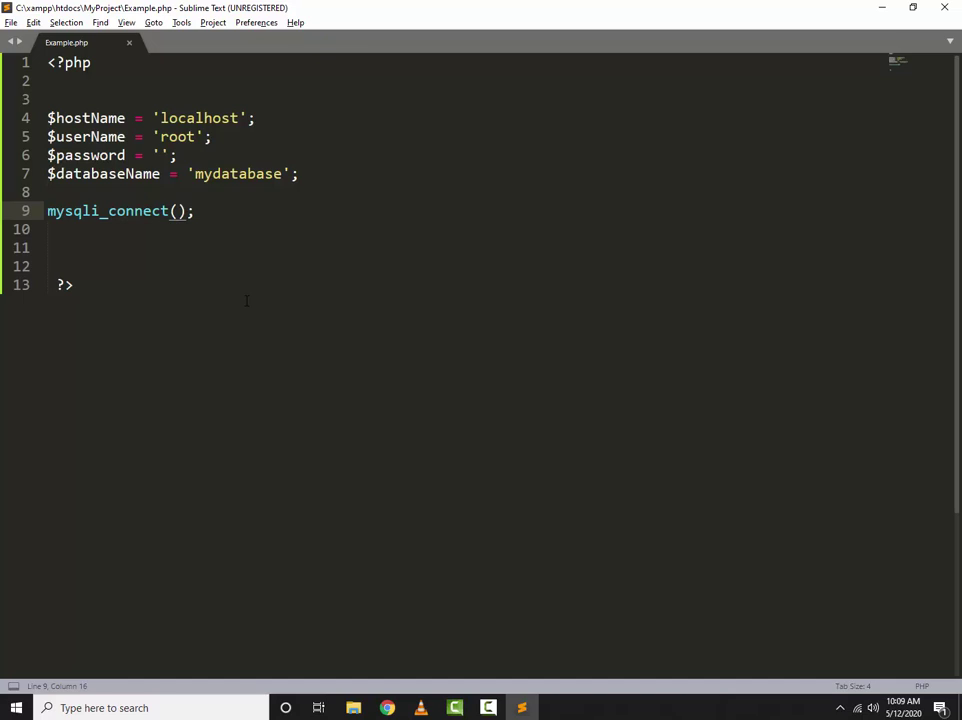
pyautogui.write('$hostN')
pyautogui.press('Return')
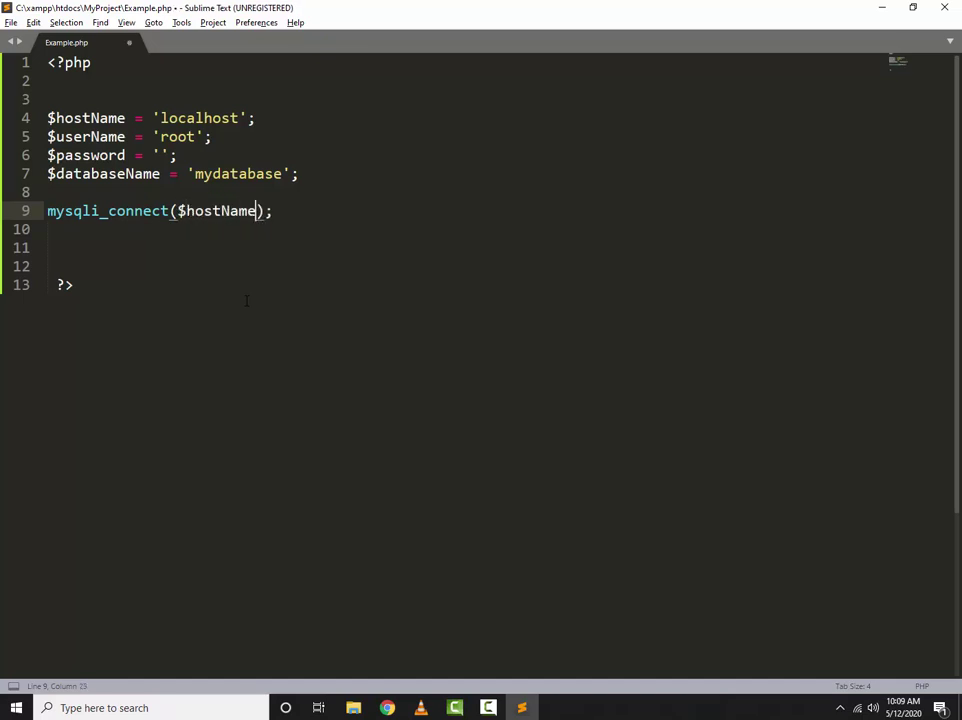
pyautogui.write(',$user')
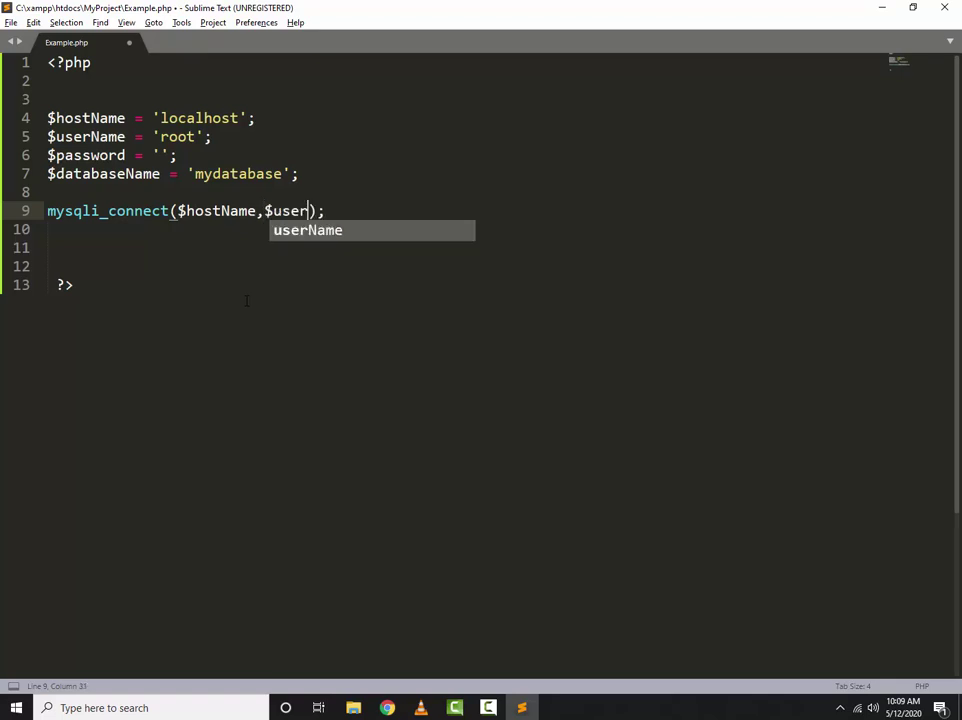
pyautogui.press('Return')
pyautogui.write(',$')
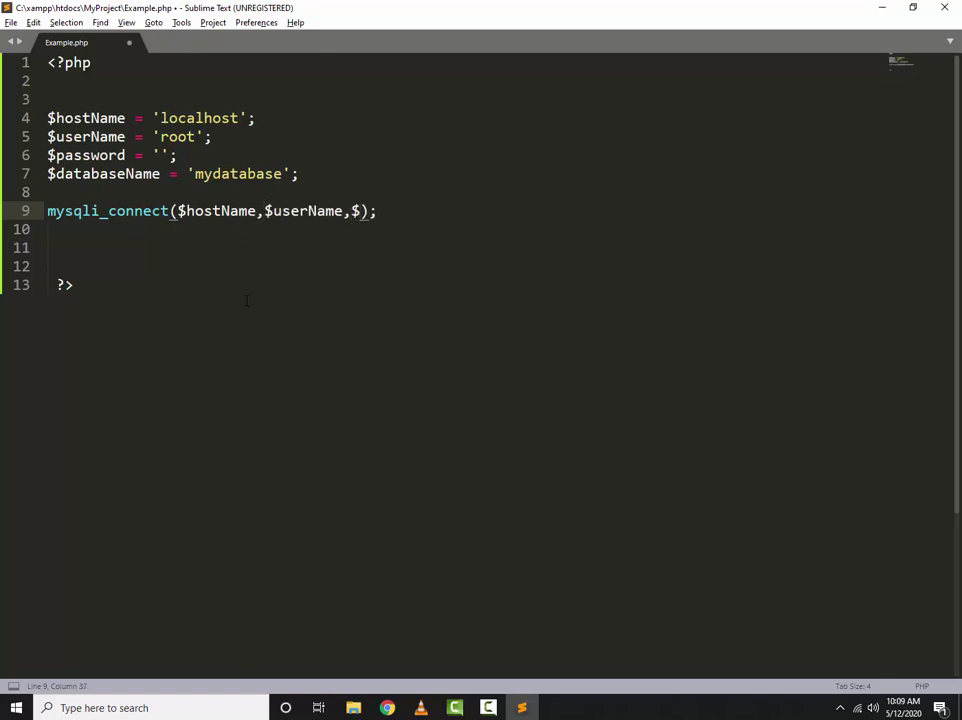
pyautogui.write('pa')
pyautogui.press('Return')
pyautogui.write(',')
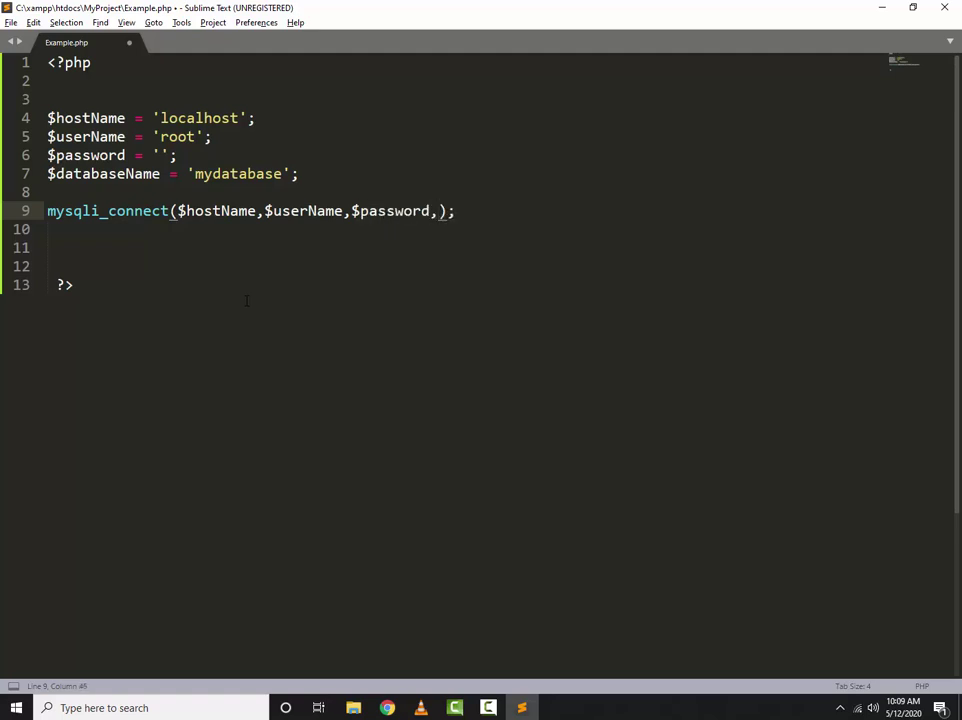
pyautogui.write('$')
pyautogui.write('dat')
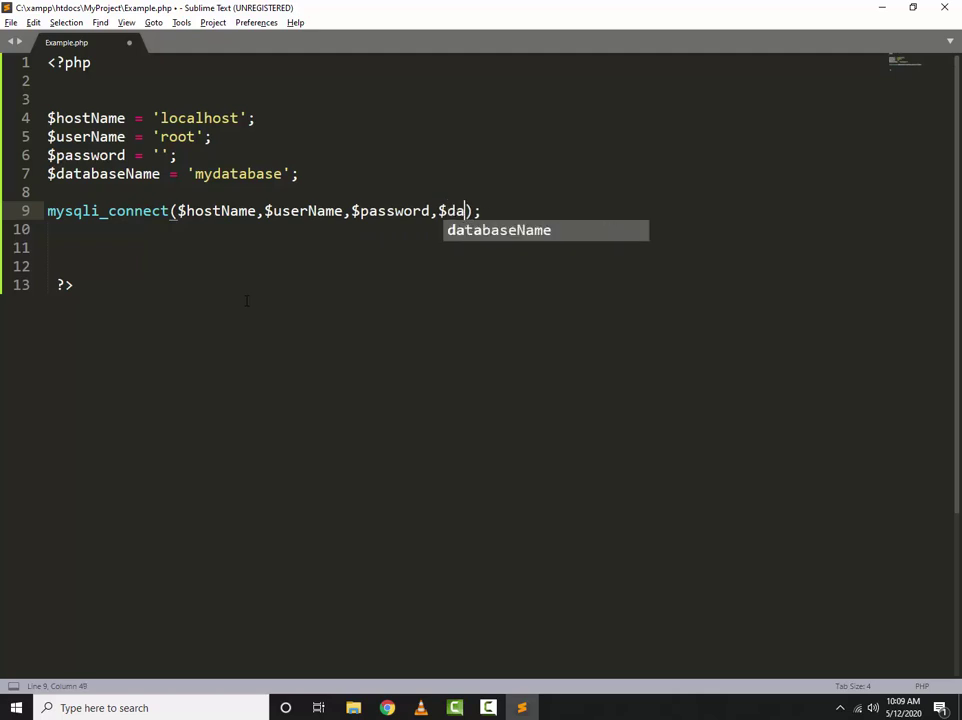
pyautogui.press('Return')
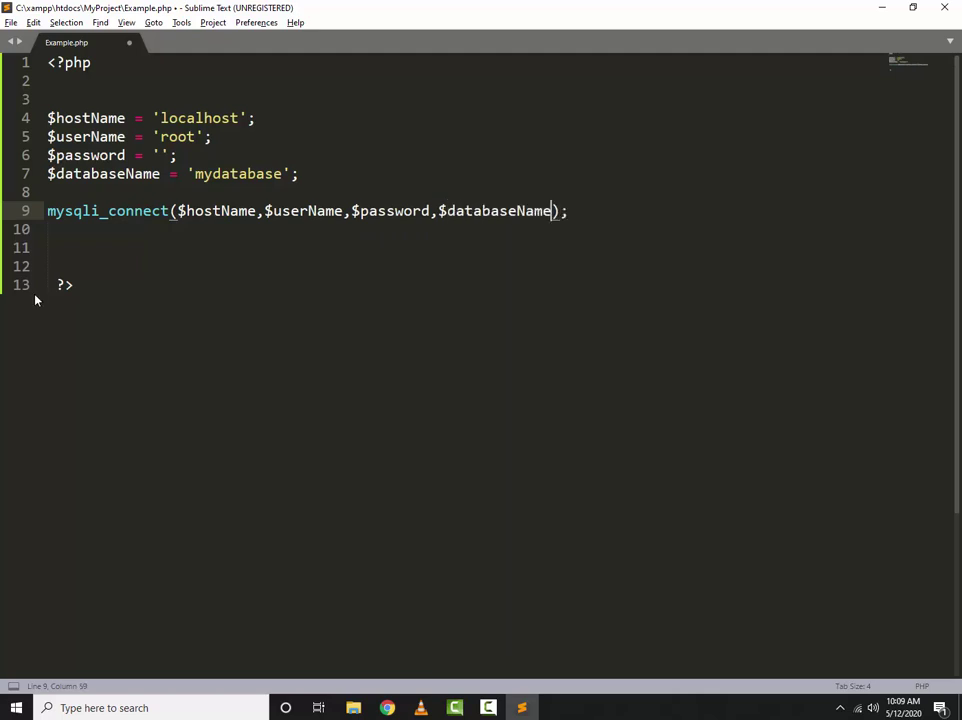